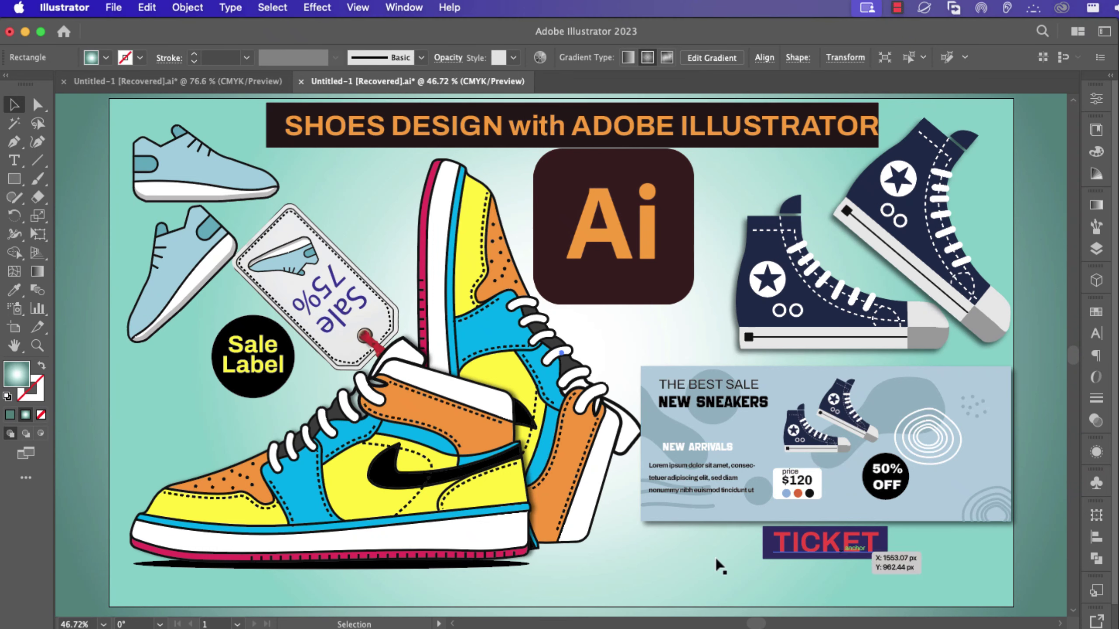
left_click(511, 490)
left_click(593, 579)
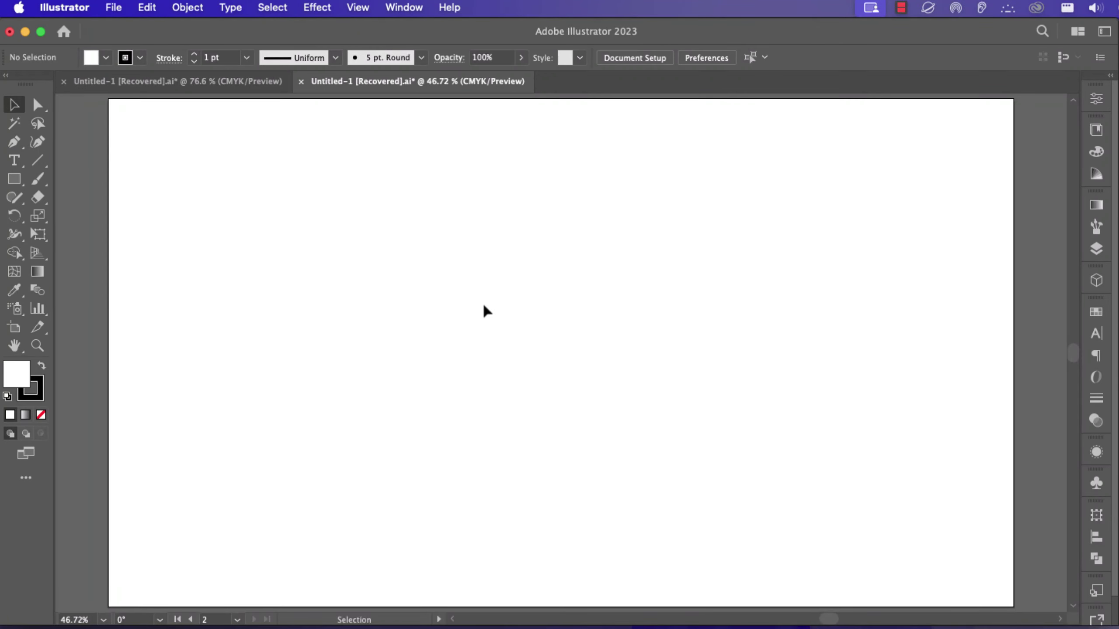
Draw the heel, collar dip and tongue peak of a sneaker side outline with the Pen tool on the blank artboard
key("p")
left_click(206, 323)
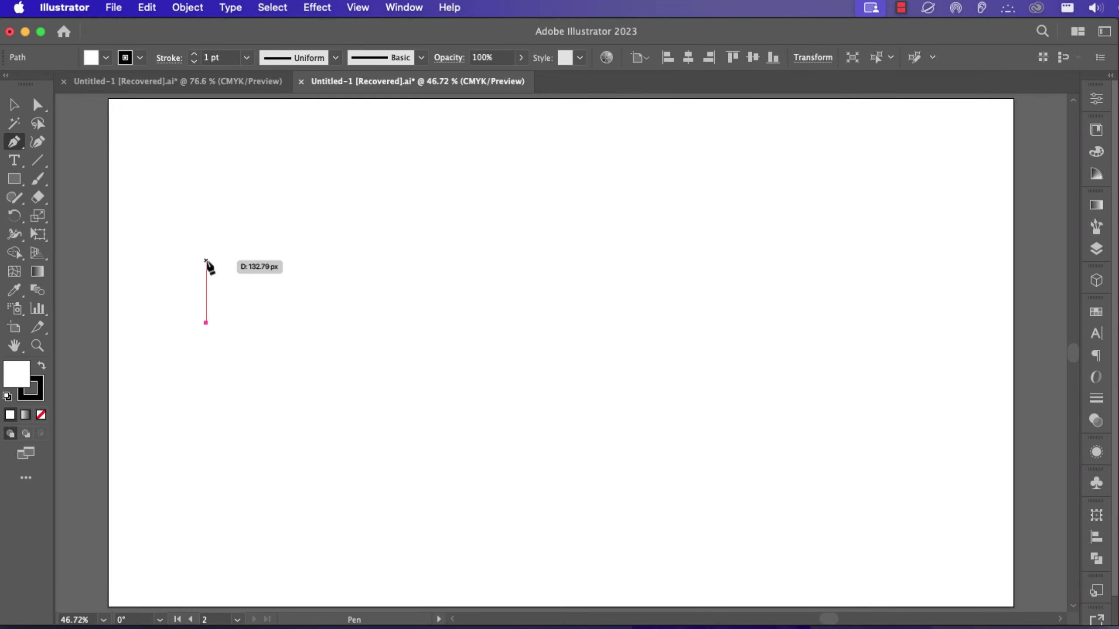
left_click(206, 261)
left_click(219, 249)
left_click(232, 262)
left_click(282, 231)
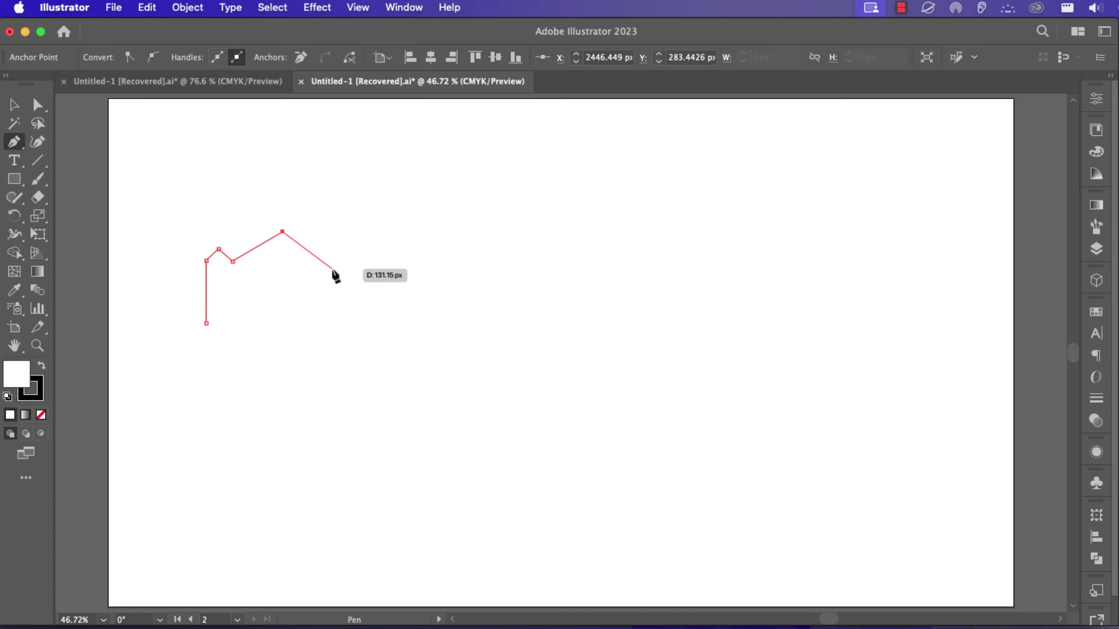
Continue the Pen path down the instep, around the pointed toe and back along the sole toward the heel
left_click(339, 278)
left_click(421, 295)
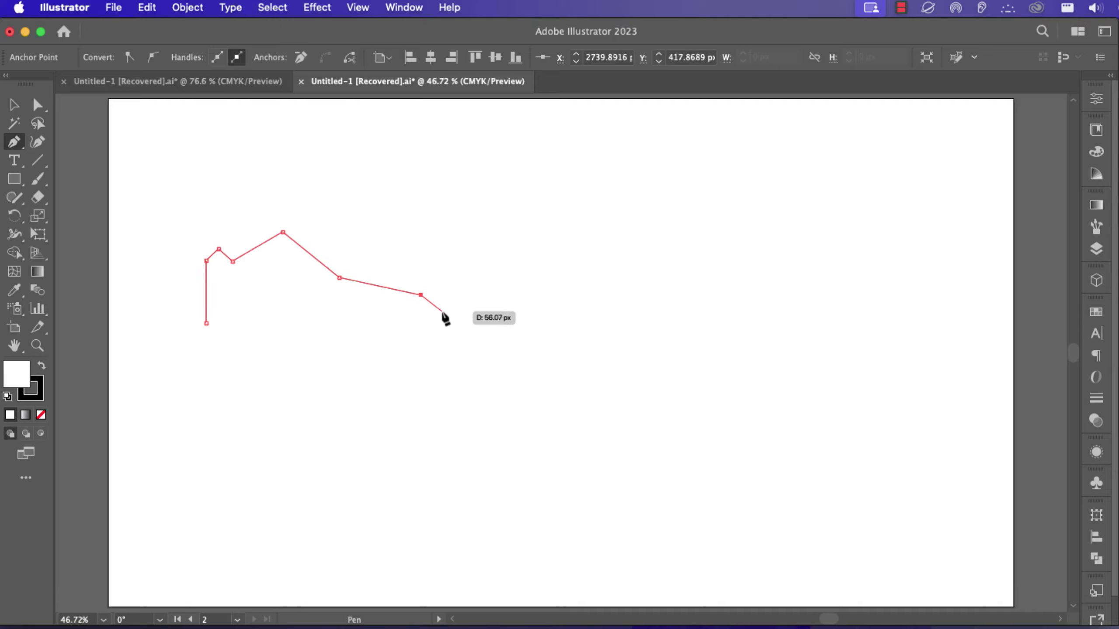
left_click(439, 312)
left_click(414, 327)
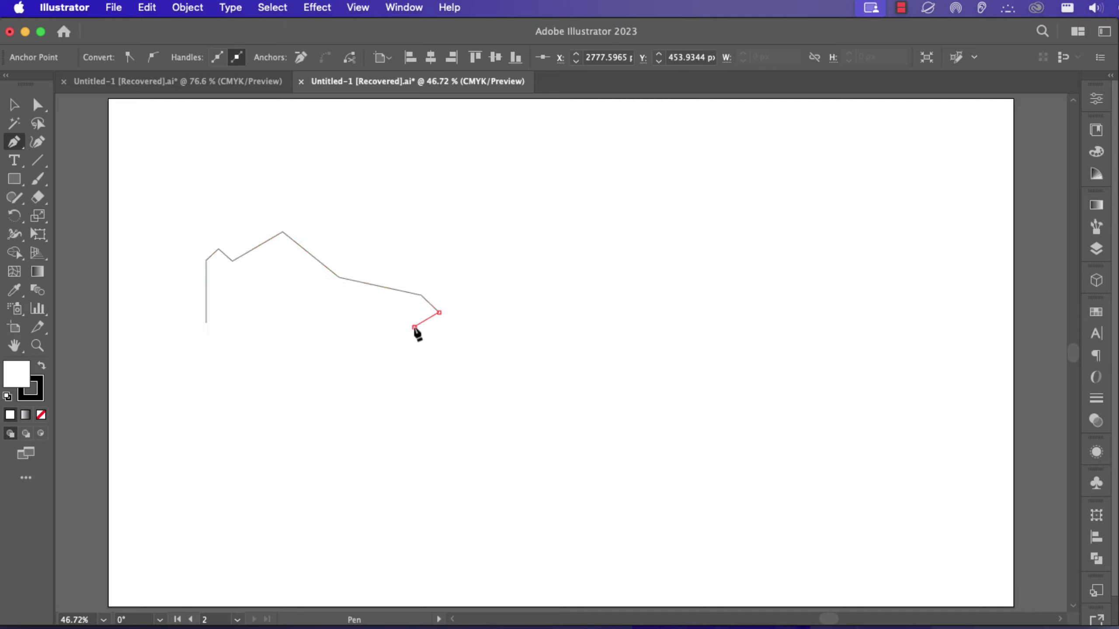
left_click(334, 339)
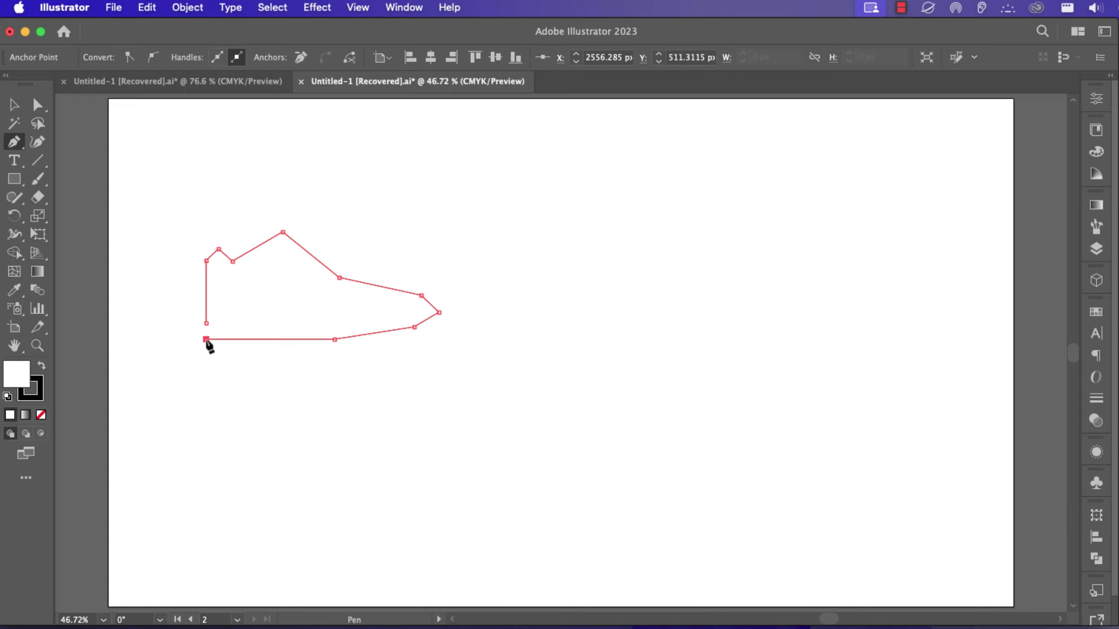
Close the sneaker outline by joining its open ends at the lower heel with the Join tool
left_click_drag(206, 326, 226, 365)
left_click_drag(14, 197, 74, 272)
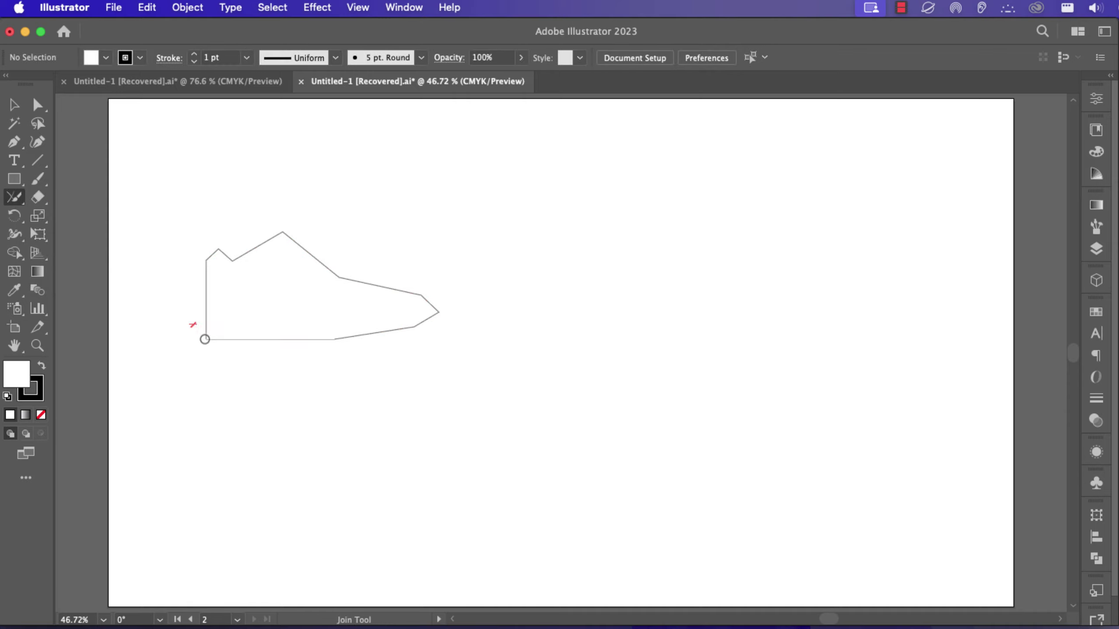
left_click(310, 342)
Set the sneaker outline's fill to None at 100% zoom
key("a")
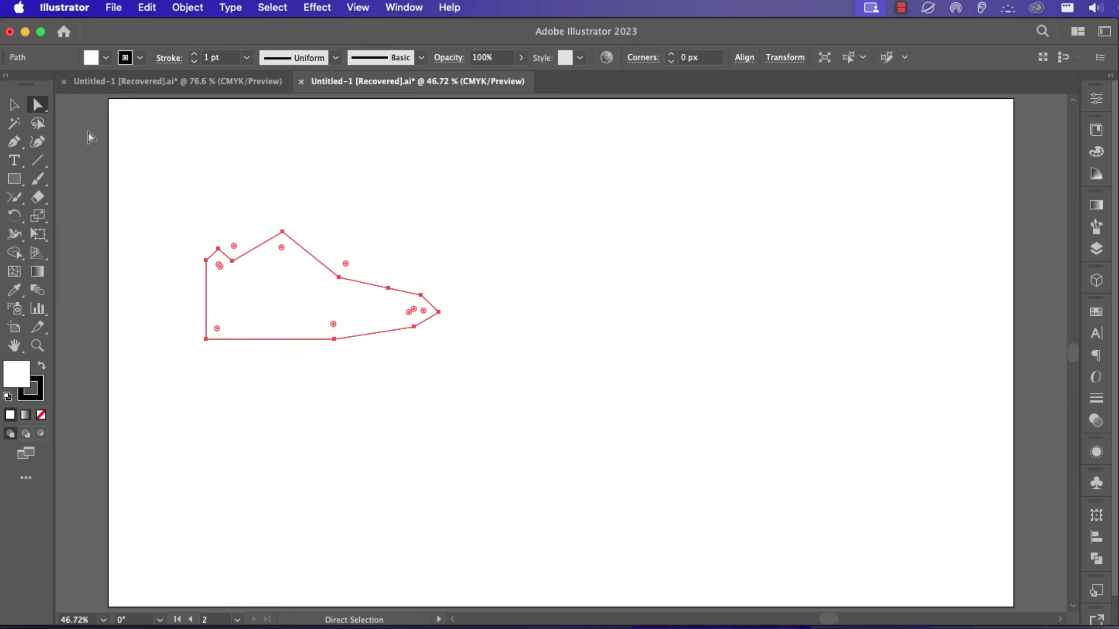
key("super+1")
mouse_move(301, 298)
left_mouse_down()
mouse_move(243, 264)
mouse_move(294, 319)
left_mouse_up()
left_click(106, 58)
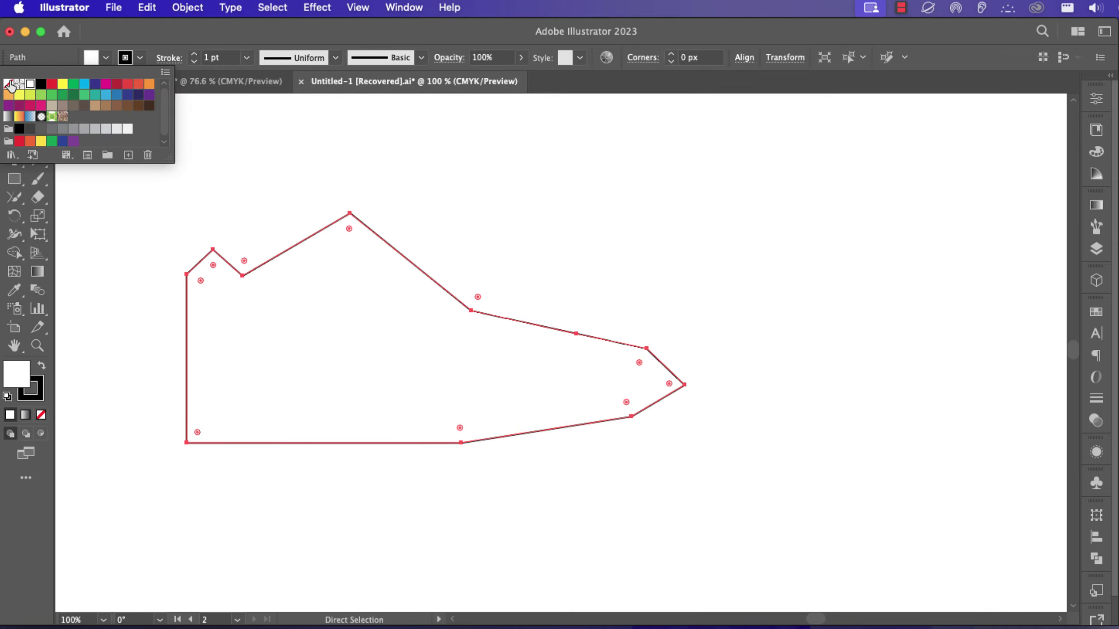
left_click(10, 87)
left_click(263, 214)
Round the corners at the collar dip, tongue peak and instep of the sneaker outline
left_click(241, 267)
left_click_drag(244, 261, 244, 254)
left_click(350, 214)
left_click_drag(349, 229, 348, 234)
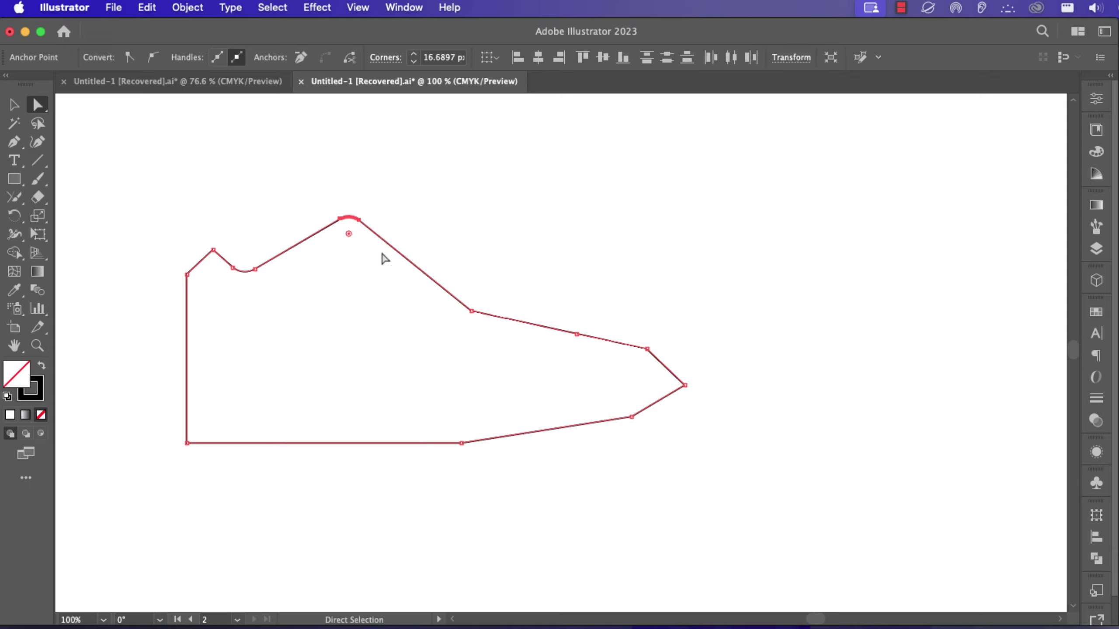
left_click(471, 311)
left_click_drag(478, 297, 522, 205)
Shift the front sole anchor points toward the toe and round the toe corners
left_click_drag(632, 417, 658, 423)
left_click_drag(461, 443, 526, 442)
left_click_drag(715, 461, 628, 328)
left_click_drag(670, 386, 556, 357)
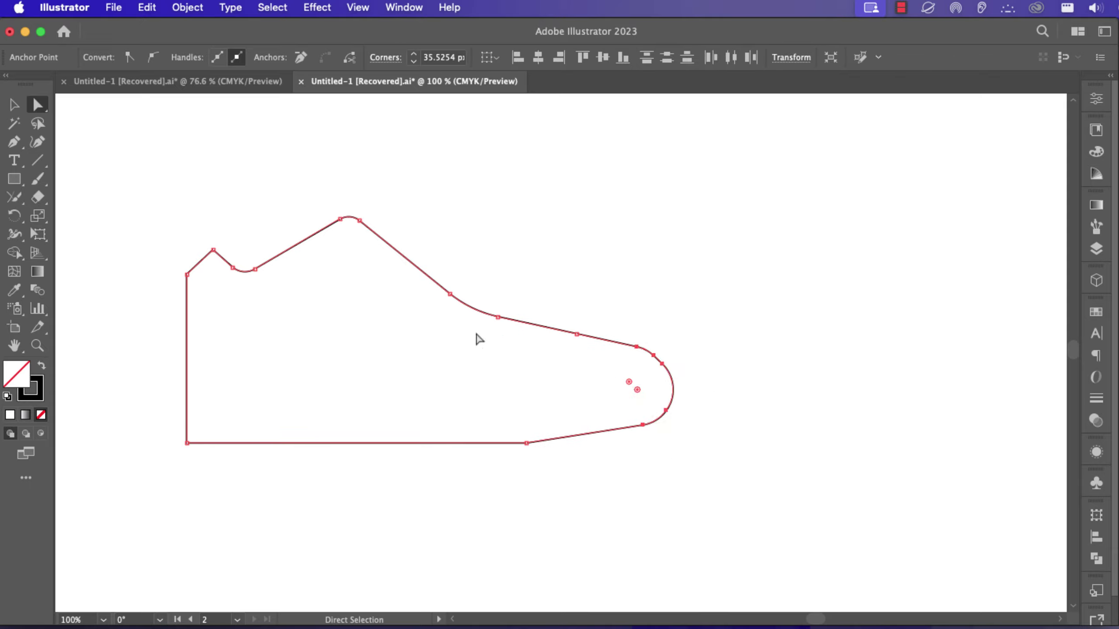
Round the remaining corners at the front sole bend, the lower heel and the top of the heel
left_click(526, 442)
left_click_drag(524, 428, 561, 117)
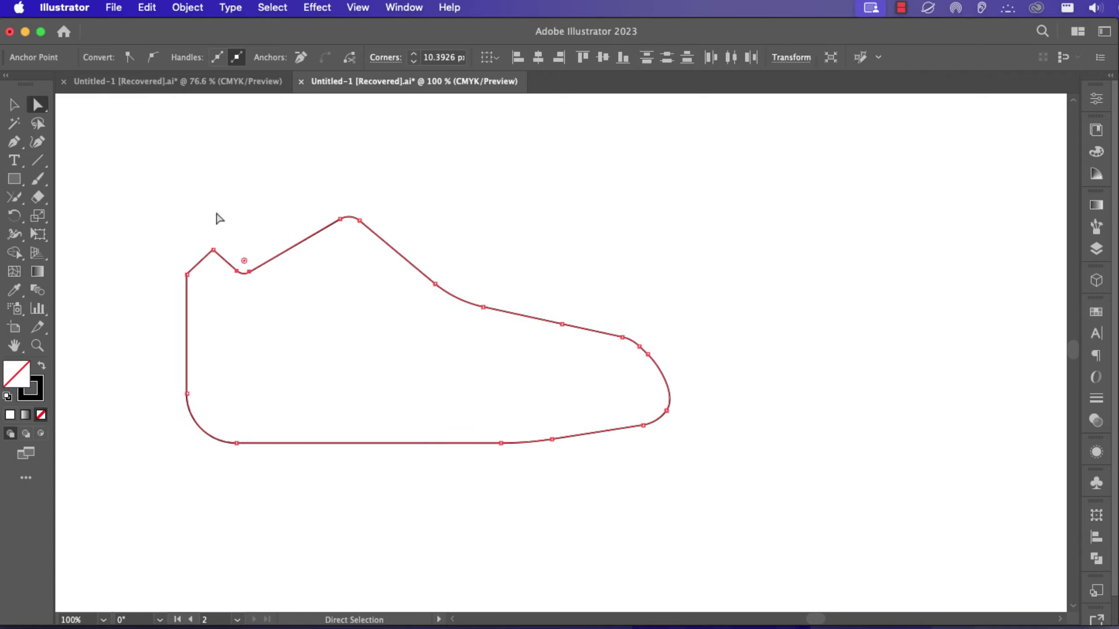
left_click(213, 251)
left_click_drag(213, 255, 216, 265)
Move the rounded tongue peak slightly toward the toe
left_click(325, 328)
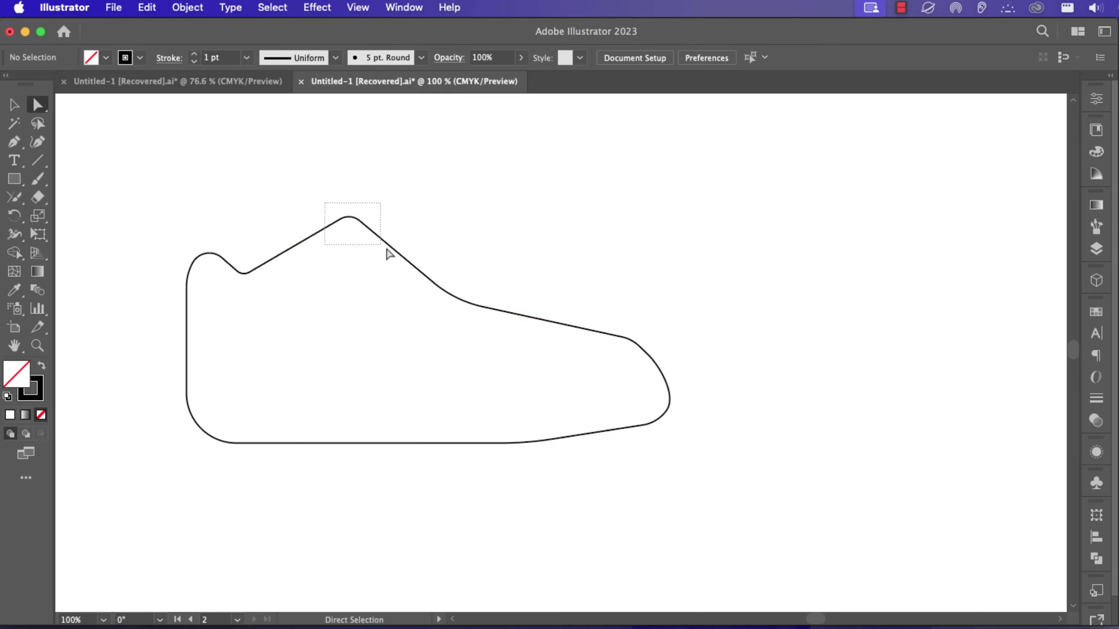
left_click_drag(387, 249, 388, 251)
left_click_drag(358, 220, 375, 225)
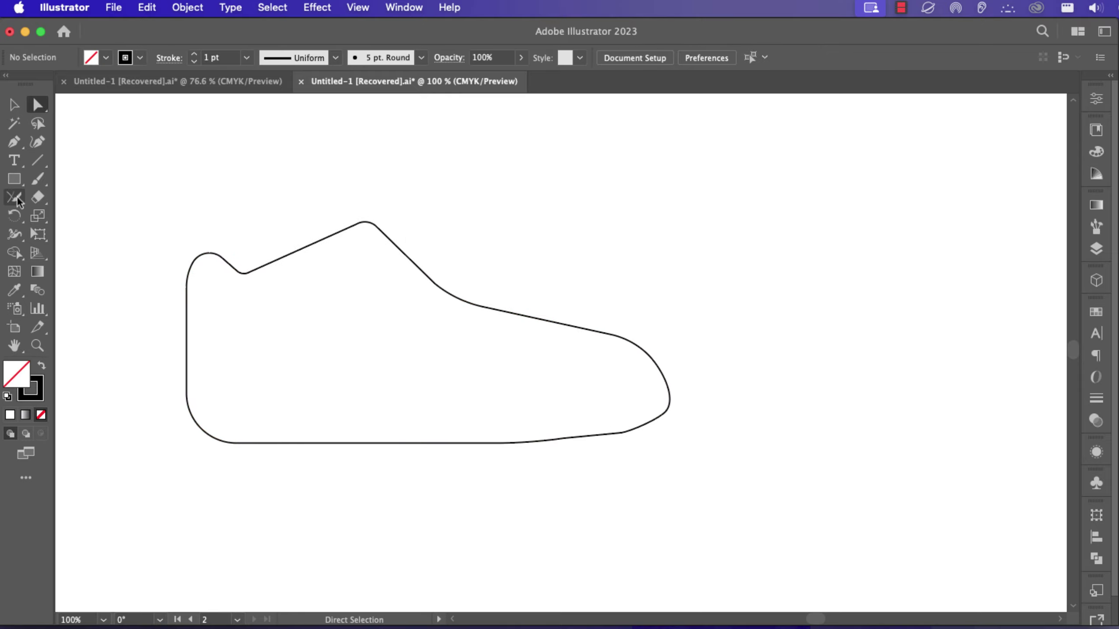
Draw a closed Pencil shape whose wavy upper edge crosses the lower shoe as the sole line
left_click_drag(16, 202, 71, 216)
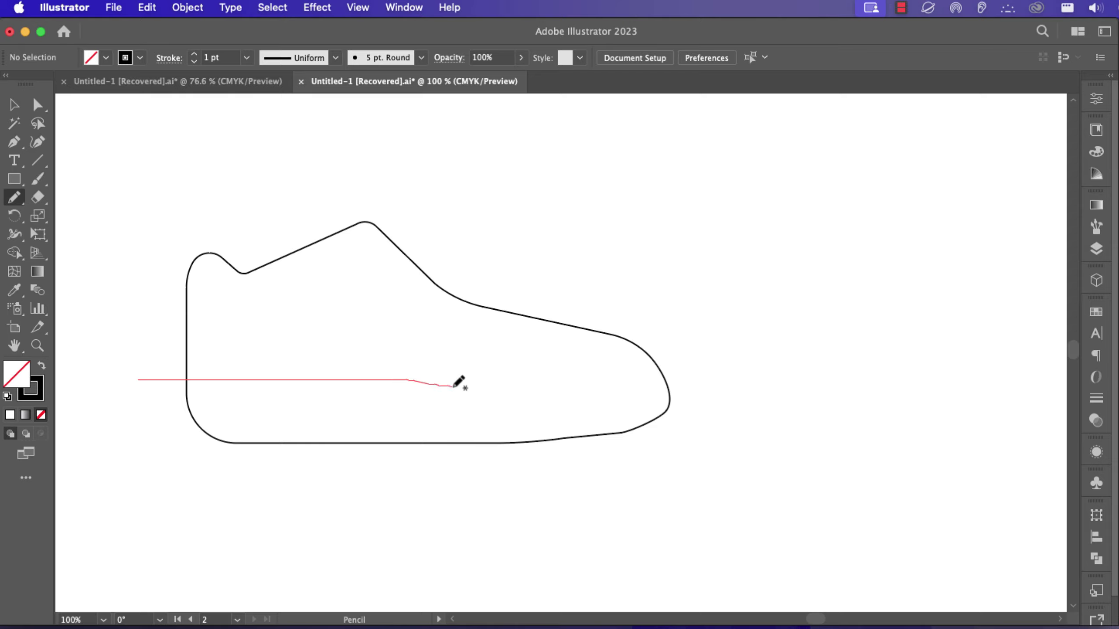
left_click_drag(678, 386, 138, 379)
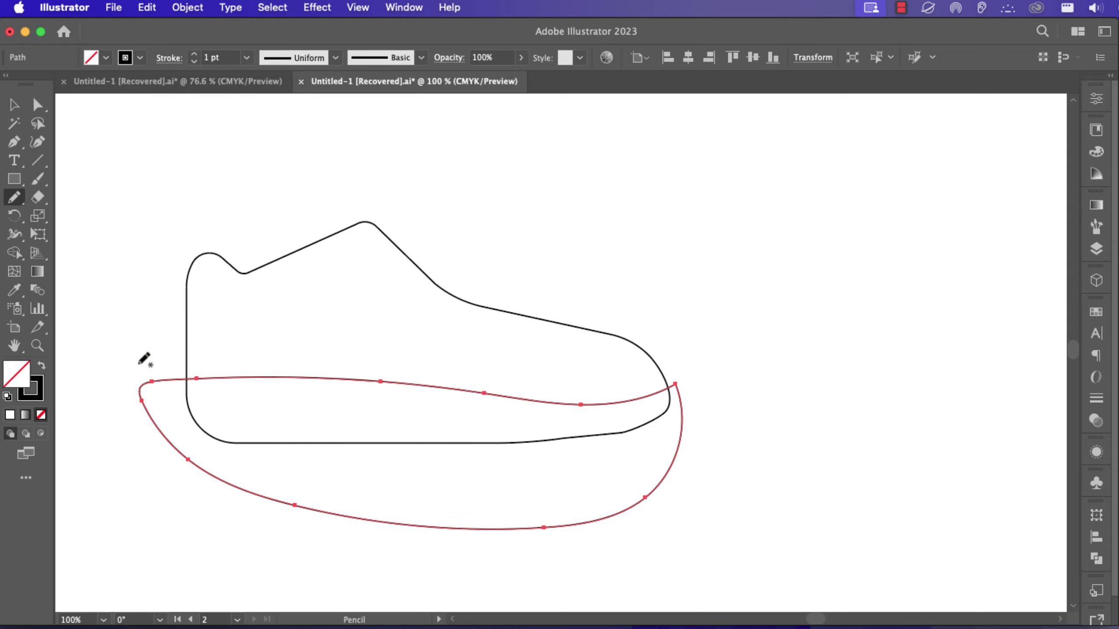
key("v")
Remove the part of the pencil shape outside the shoe with Shape Builder, leaving separate upper and sole shapes
left_click(193, 55)
left_click_drag(146, 190, 709, 544)
key("shift+m")
left_click(634, 489, "alt")
key("v")
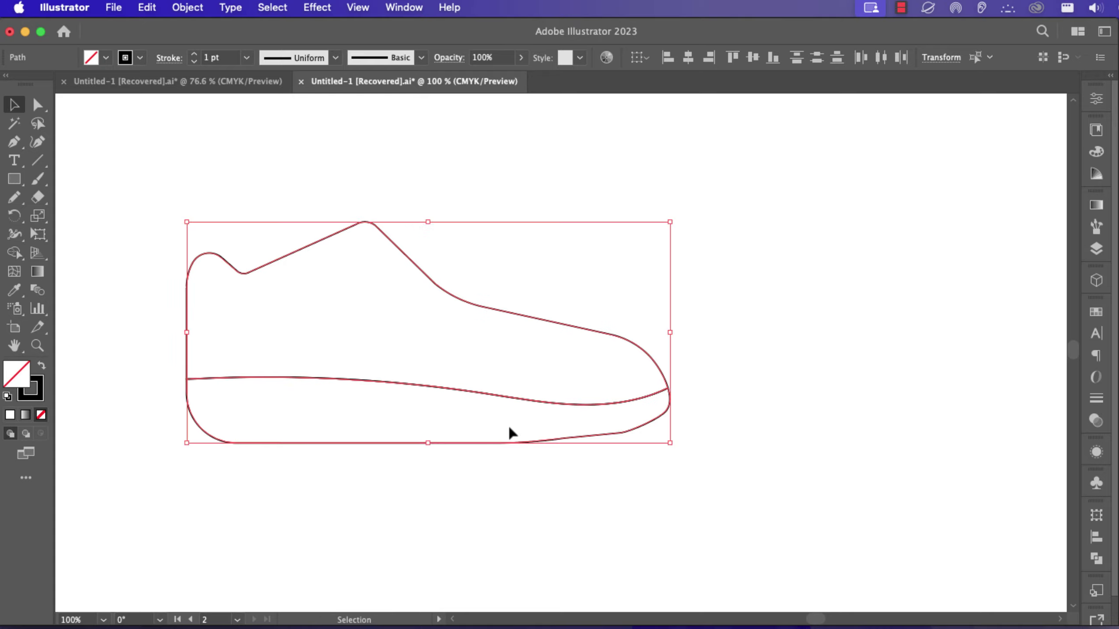
left_click(318, 263)
Draw a small tongue tab above the collar peak with the Pen tool and round its corners
key("p")
left_click_drag(379, 228, 351, 242)
left_click(337, 197)
left_click(327, 215)
left_click(341, 242)
key("a")
Trim the tongue tab's overlap inside the upper with Shape Builder
key("v")
left_click_drag(300, 177, 387, 284)
key("shift+m")
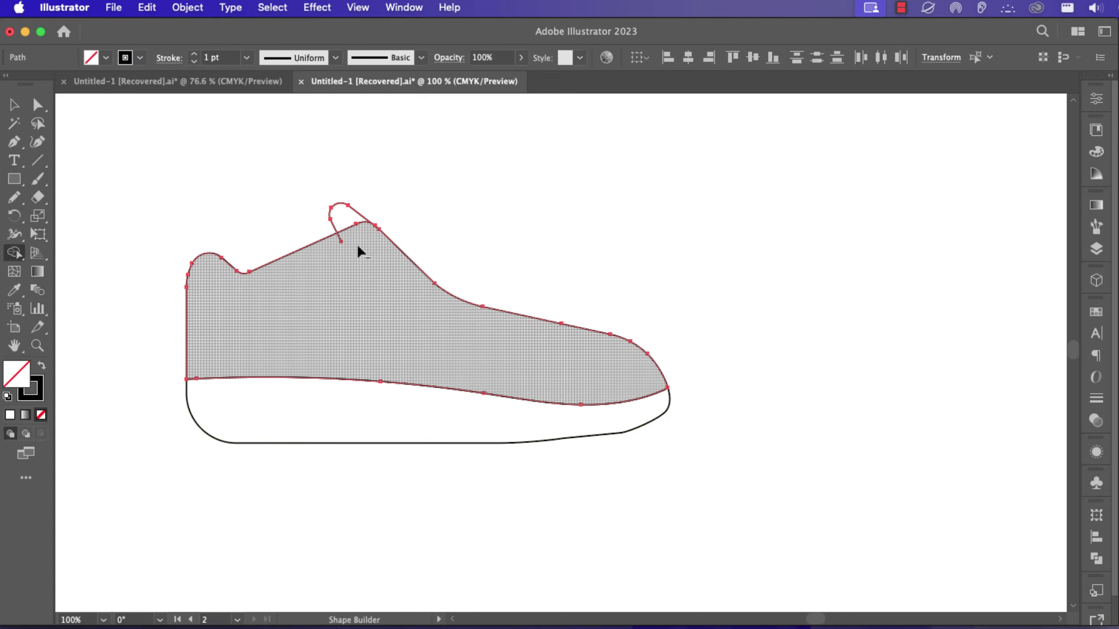
left_click(340, 237, "alt")
Draw a rectangle across the back of the heel and round its inner corners fully
key("m")
left_click_drag(136, 292, 243, 335)
key("a")
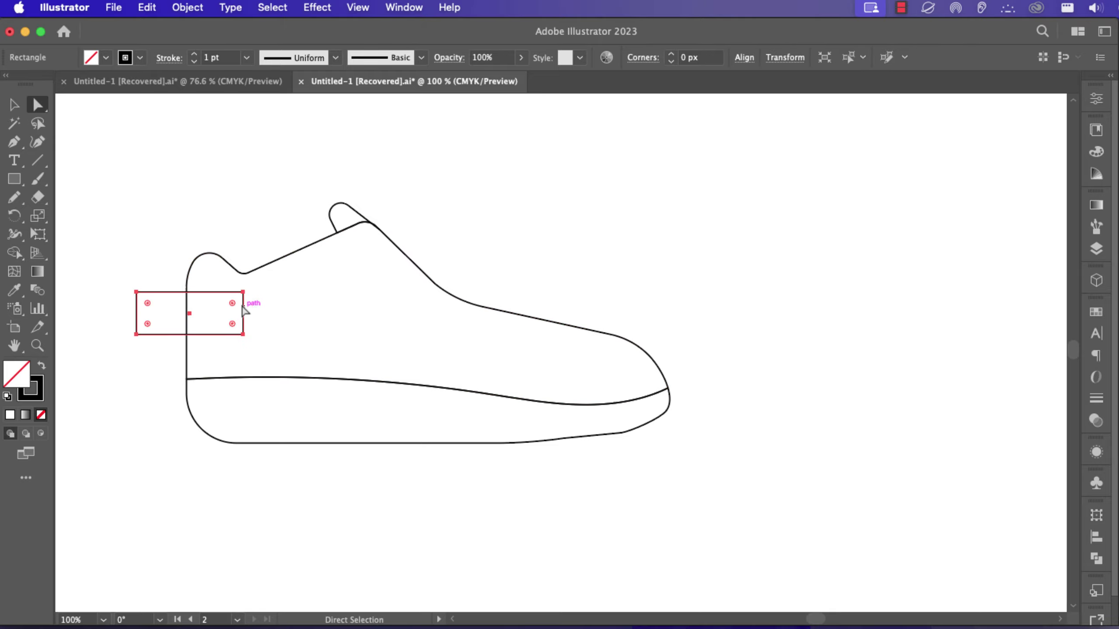
left_click_drag(254, 282, 241, 337)
mouse_move(233, 324)
left_mouse_down()
mouse_move(174, 310)
mouse_move(233, 337)
left_mouse_up()
Remove the part of the heel tab that sticks out behind the shoe with Shape Builder
key("v")
key("shift+m")
left_click(171, 300, "alt")
key("v")
left_click(247, 224)
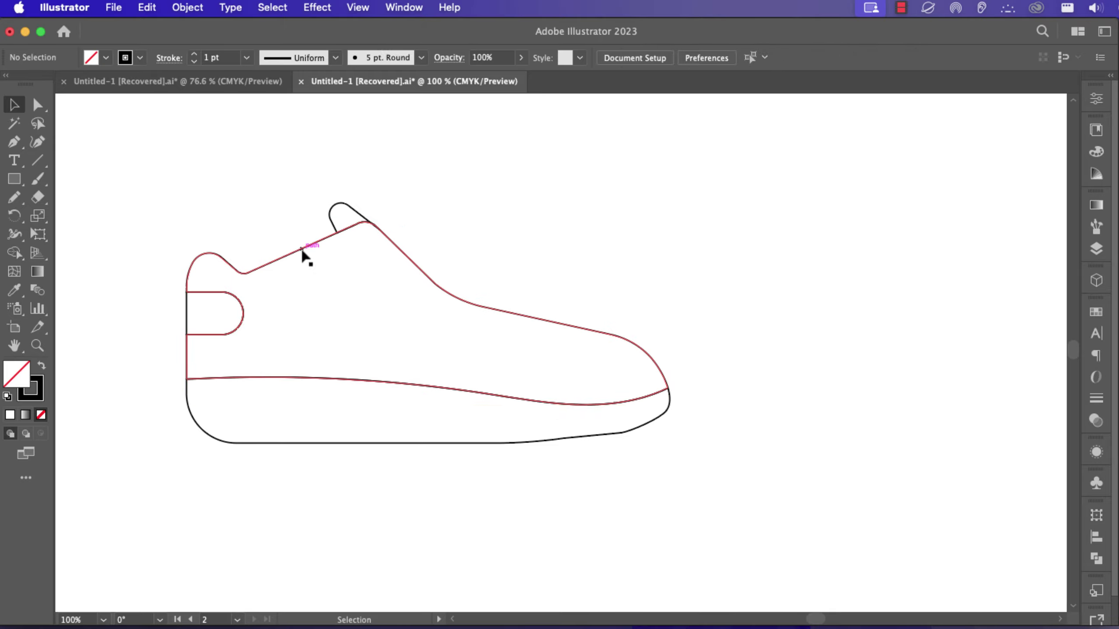
Fill the shoe's upper with a light sky blue
left_click(303, 248)
left_click(106, 58)
left_click(87, 84)
double_click(15, 380)
left_click(723, 260)
key("Return")
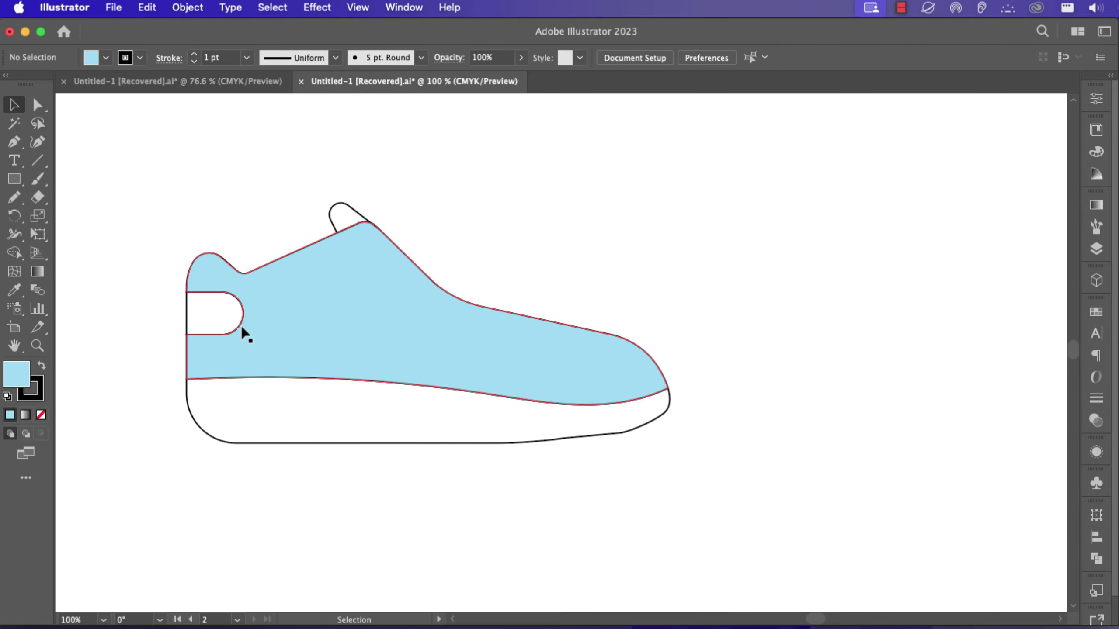
Fill the heel tab with a dark teal blue
left_click(229, 321)
left_click(106, 57)
left_click(95, 88)
double_click(16, 374)
left_click(845, 322)
left_click(1049, 256)
Thicken the outline strokes of the sole, the upper and the tongue tab
left_click(521, 442)
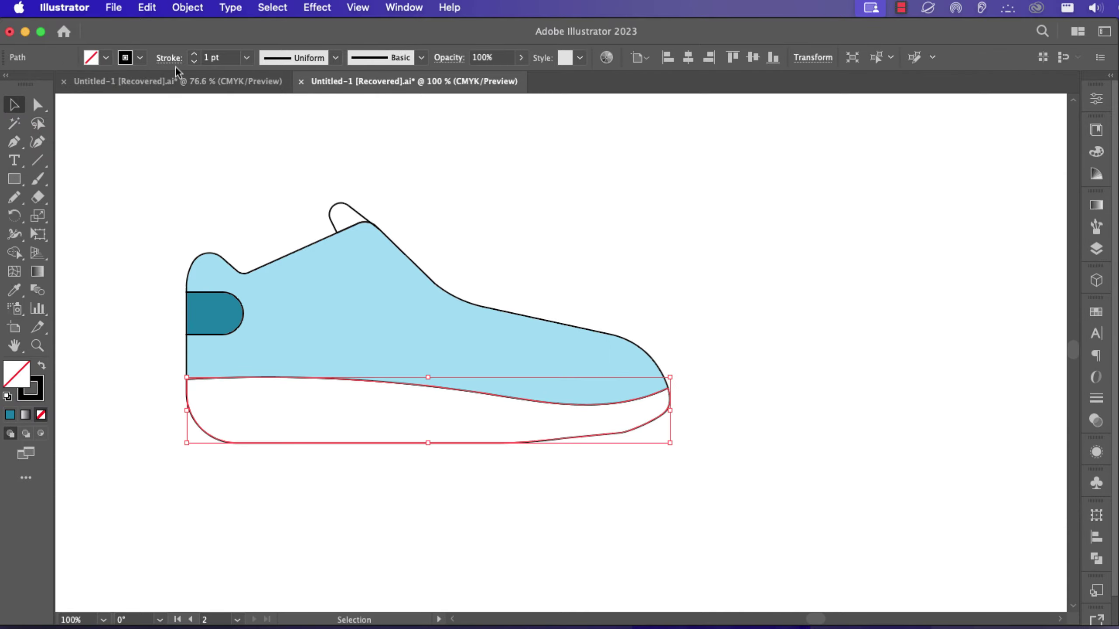
triple_click(194, 55)
left_click(396, 330)
left_click(465, 443)
left_click(374, 286)
left_click(342, 205, "shift")
double_click(195, 55)
left_click(619, 200)
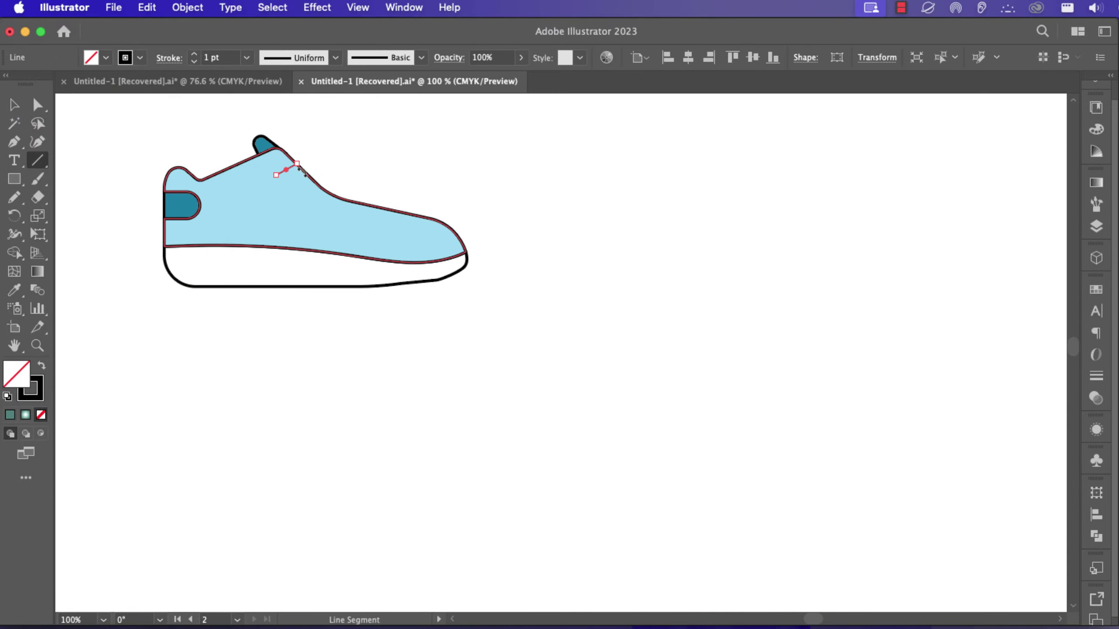
Draw short lace lines along the instep to make three, and set their stroke to 4 pt
mouse_move(292, 191)
left_mouse_down()
mouse_move(309, 175)
mouse_move(315, 209)
left_mouse_up()
key("v")
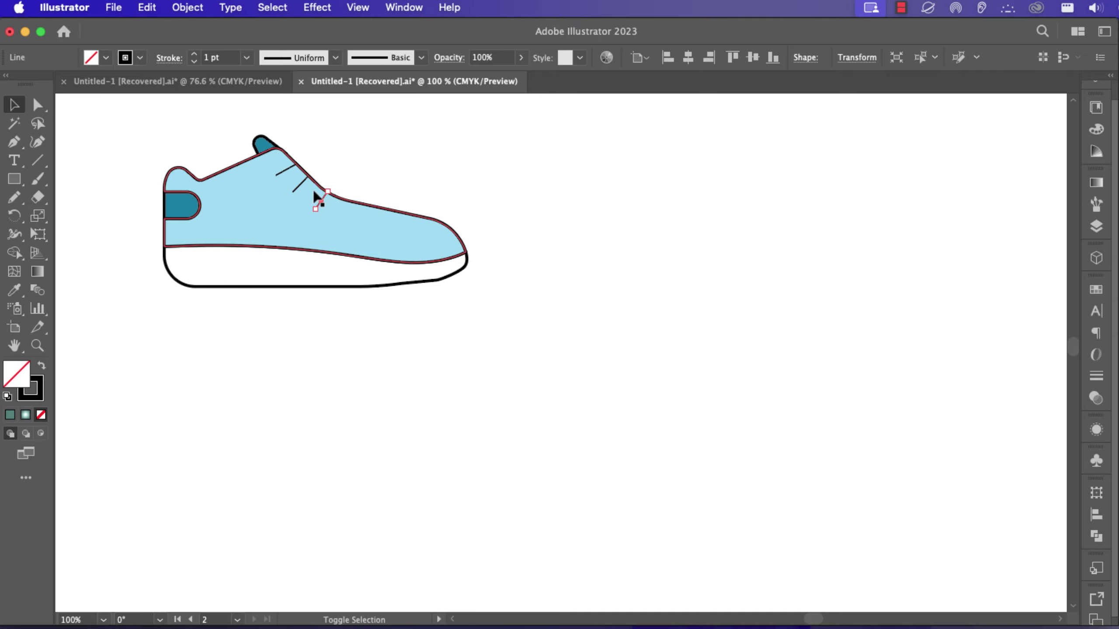
left_click(300, 184, "shift")
left_click(280, 173, "shift")
triple_click(194, 55)
Group all the sneaker parts and move the group to the artboard's upper-left area
left_click(489, 377)
left_click_drag(533, 392, 128, 163)
key("super+g")
left_click_drag(322, 260, 343, 315)
key("super+0")
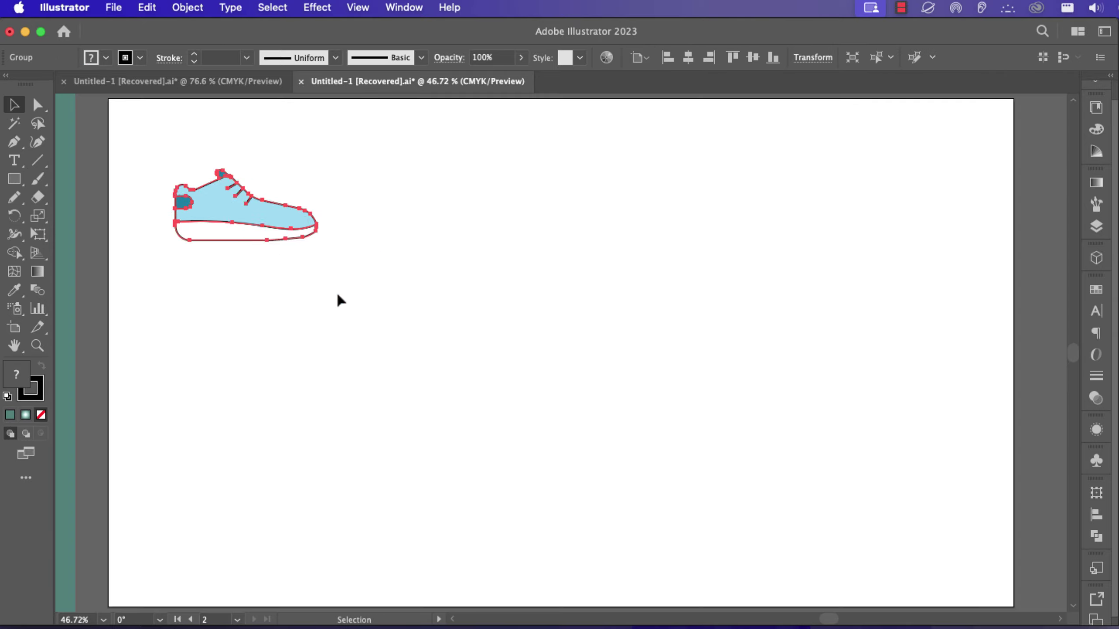
left_click_drag(297, 229, 302, 182)
Duplicate the sneaker below the original, then reflect and tilt the copy so its toe points down to the left
left_click_drag(301, 181, 179, 266, "alt")
key("o")
left_click_drag(270, 280, 244, 240)
left_click(331, 253)
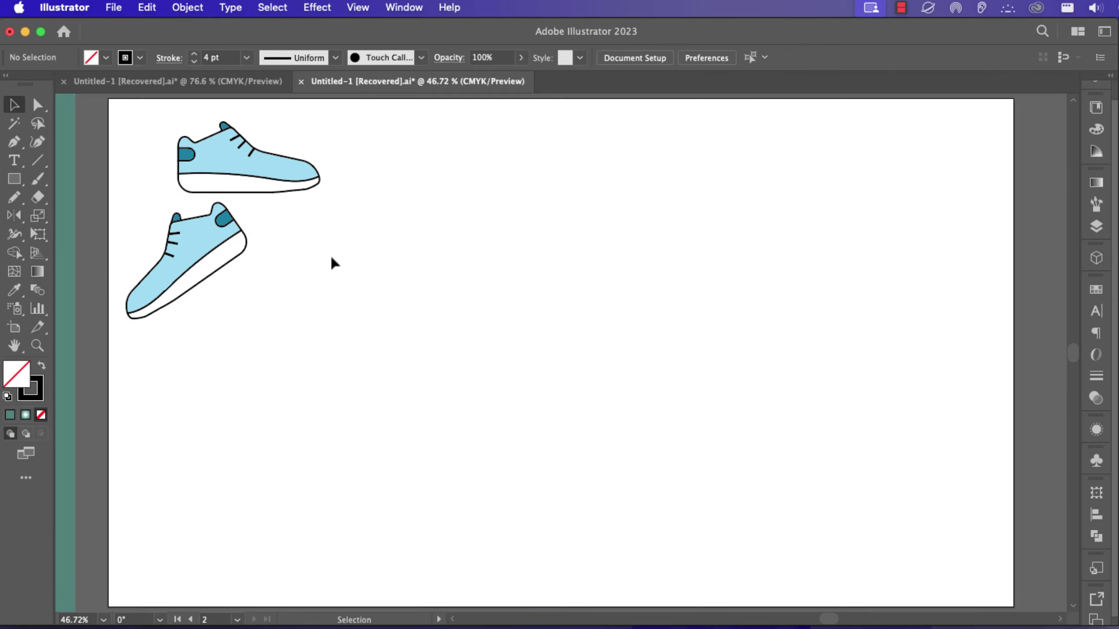
Draw a tall rectangle for a sale tag and add an anchor point near the top of each side
key("m")
left_click_drag(400, 208, 510, 398)
key("p")
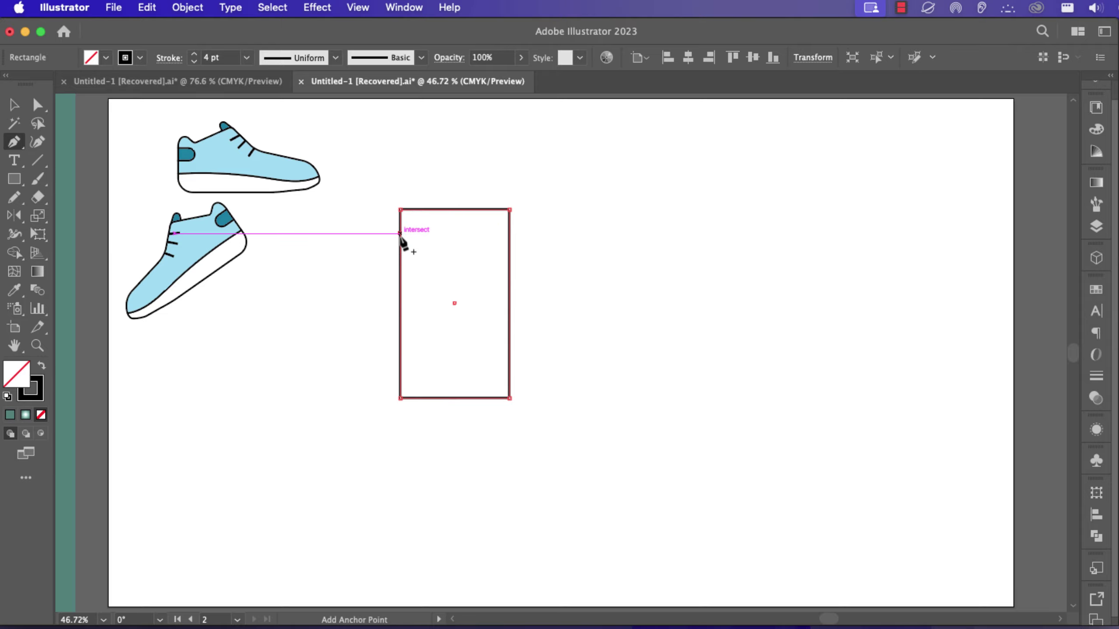
left_click(400, 233)
left_click(510, 233)
Scale the tag's top edge narrower to bevel both upper corners
key("a")
left_click(455, 209)
key("s")
left_click_drag(510, 209, 492, 217, "shift")
key("a")
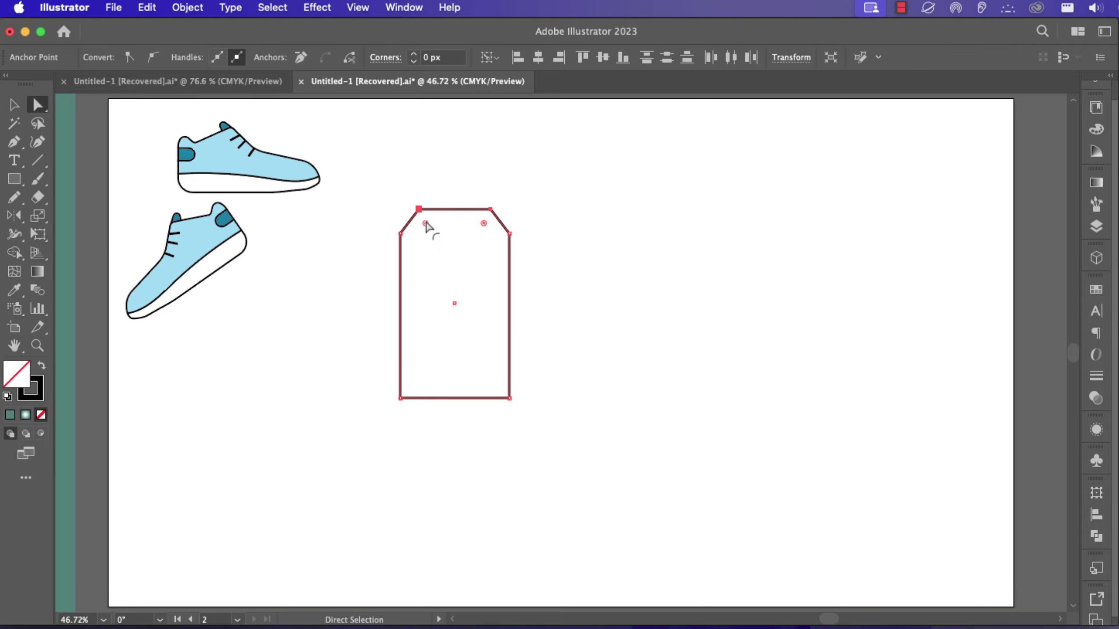
Offset the tag path outward by 15 px
key("v")
left_click(187, 7)
mouse_move(199, 413)
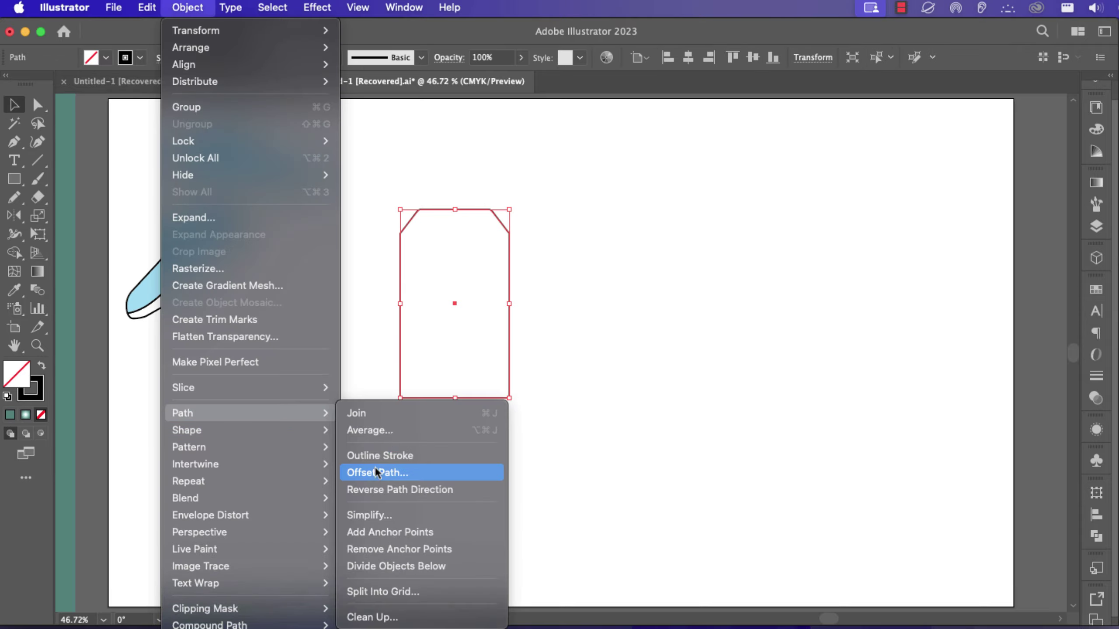
left_click(384, 469)
left_click(808, 503)
Offset the original tag path inward by -13 px
left_click(189, 7)
left_click(384, 469)
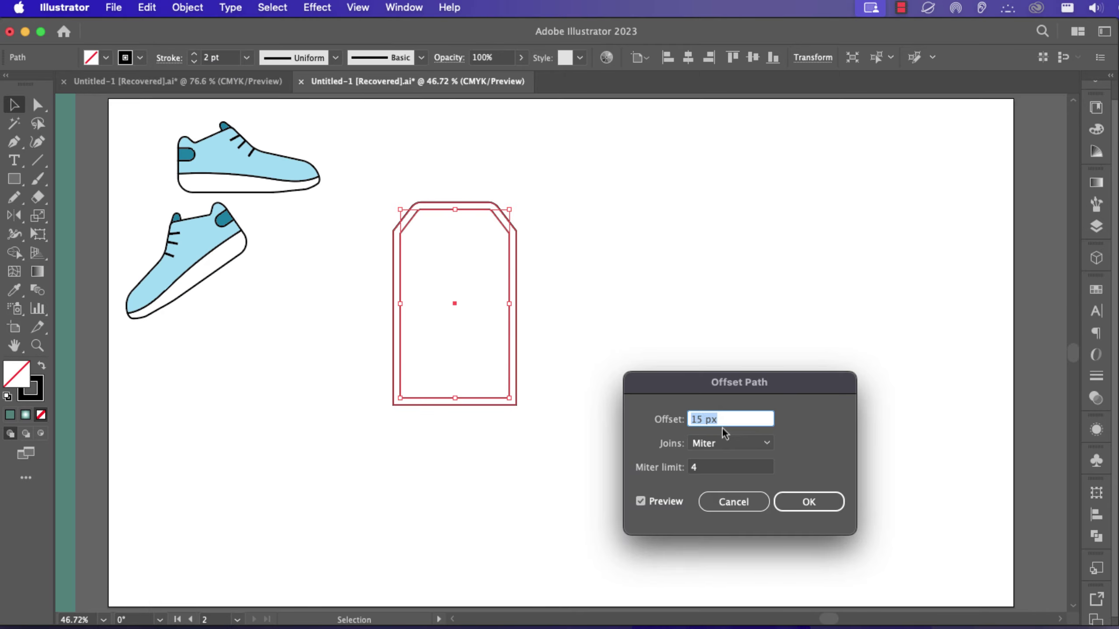
type("-13")
left_click(808, 502)
Turn the innermost tag path into a dashed line with a 5 pt stroke
left_click(169, 58)
left_click(8, 165)
left_click(61, 73)
left_click(62, 73)
left_click(595, 254)
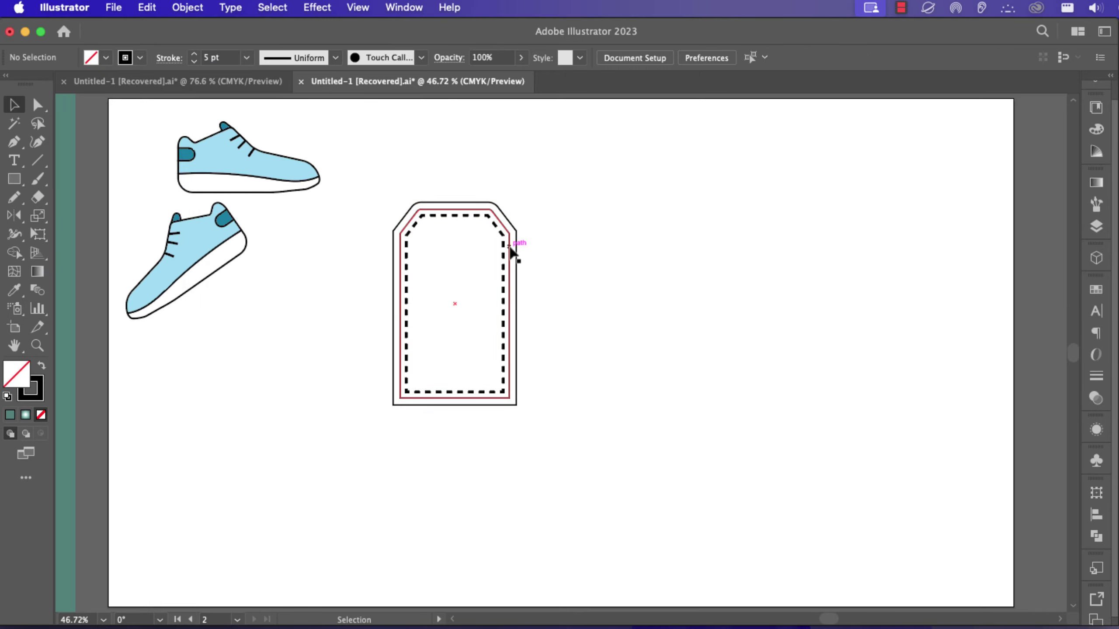
Draw a small hole circle near the tag's top, give it a solid stroke, and centre it on the tag
key("l")
left_click_drag(454, 233, 464, 243)
left_click(169, 58)
left_click(8, 165)
left_click(603, 246)
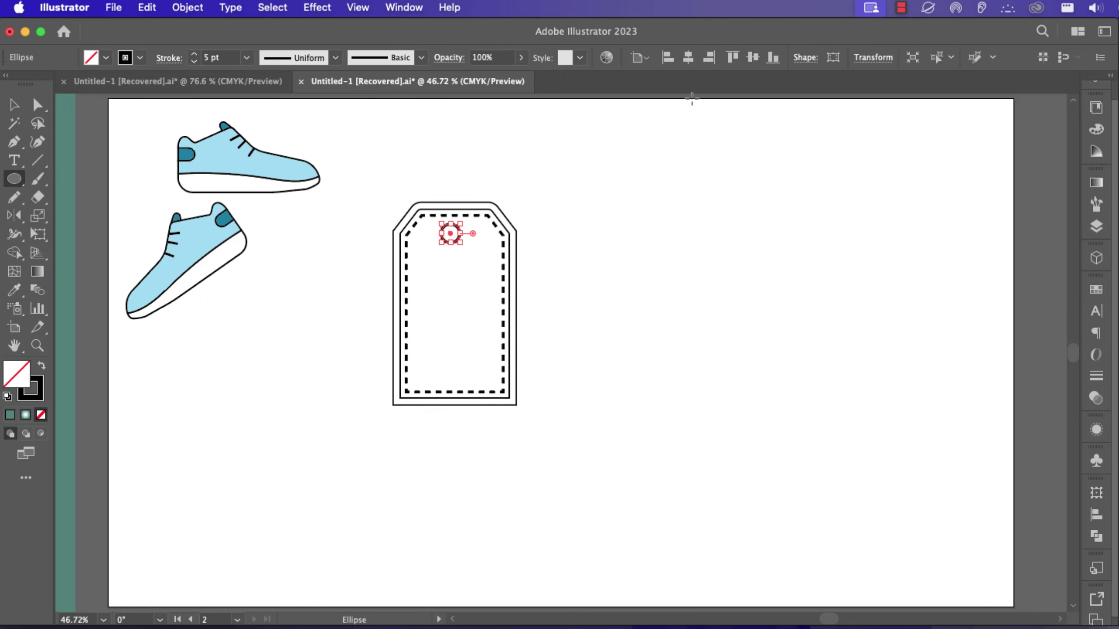
key("v")
left_click(667, 370)
Fill the outer tag shape with white and cut the hole circle out of it with Pathfinder
left_click(515, 233)
left_click(106, 58)
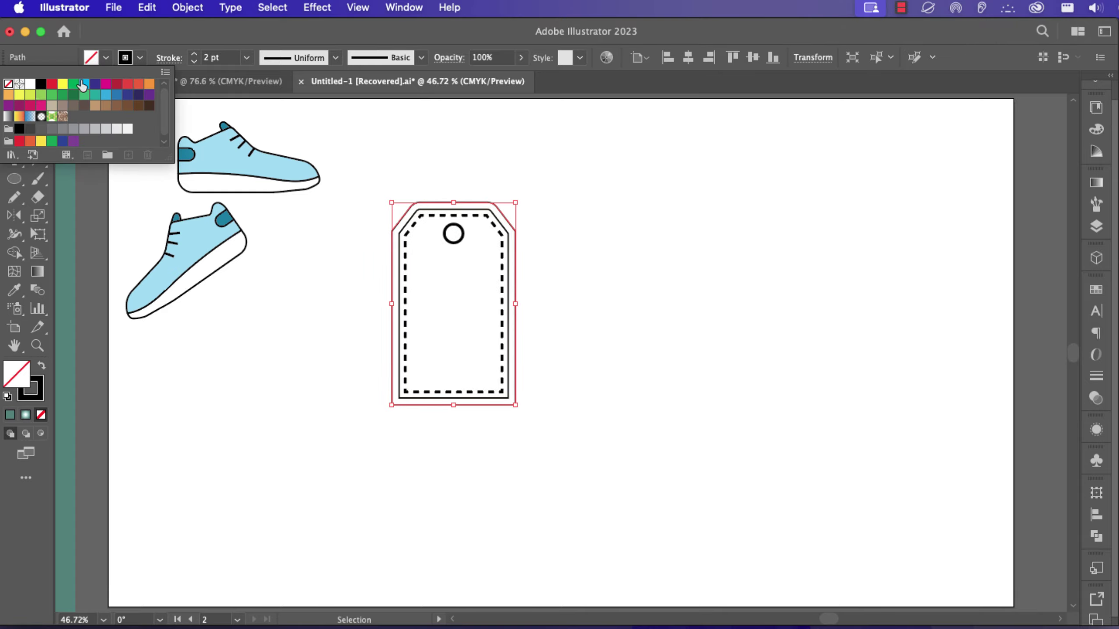
left_click(35, 84)
left_click(462, 237, "shift")
left_click(1097, 536)
left_click(937, 526)
Cut the white tag shape and paste it behind the inner outline and dashed path
key("super+x")
left_click_drag(551, 423, 359, 194)
key("super+b")
left_click(359, 194)
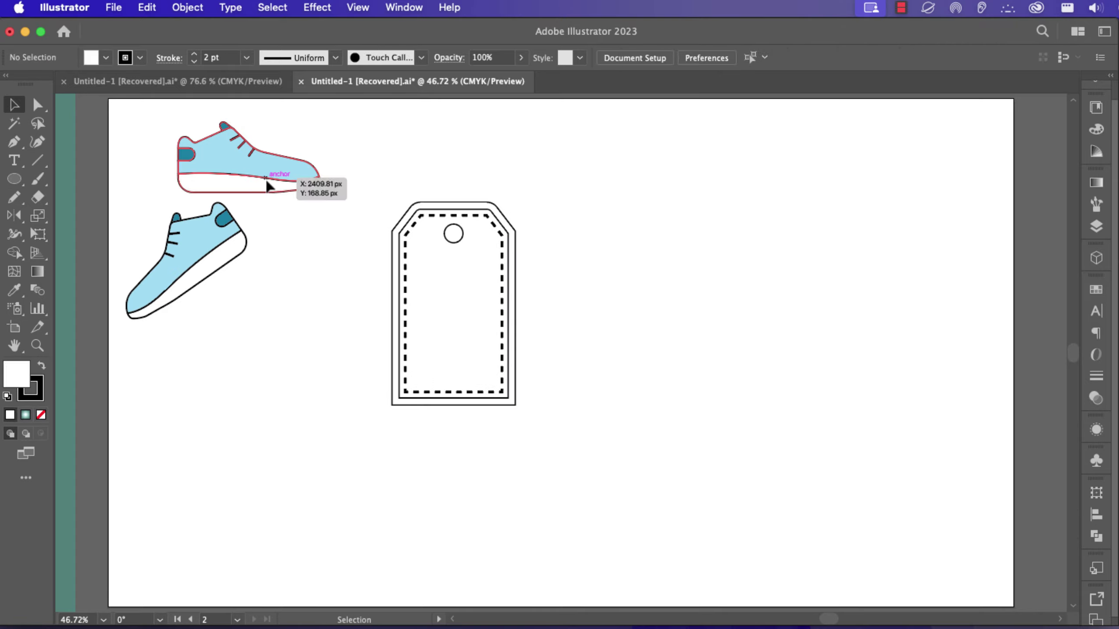
Place a copy of the upper sneaker on the tag's lower half, scaled down and rotated toe-down
left_click_drag(268, 185, 482, 352)
left_click_drag(535, 287, 467, 320)
left_click_drag(447, 343, 477, 378)
left_click_drag(490, 380, 498, 389)
Add the text "Sale 75%" on two lines above the tag's small sneaker at 50 pt, scaled up slightly
left_click(431, 282)
key("t")
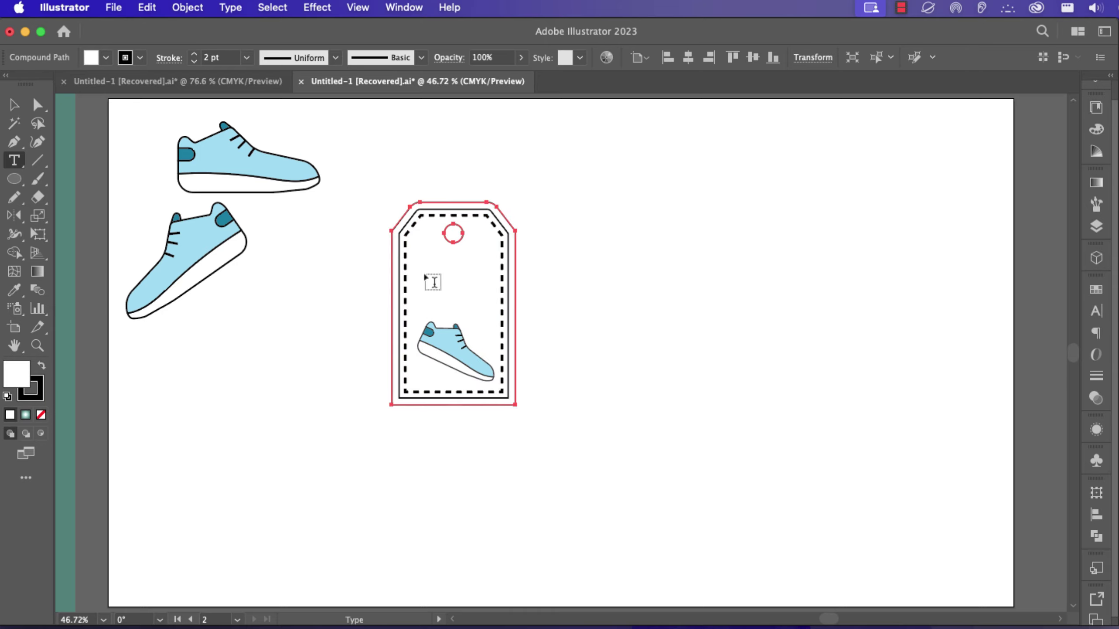
left_click(415, 267)
left_click(1096, 311)
left_click(921, 349, "shift")
left_click(921, 349, "shift")
type("Sale 75%")
left_click_drag(458, 303, 488, 326)
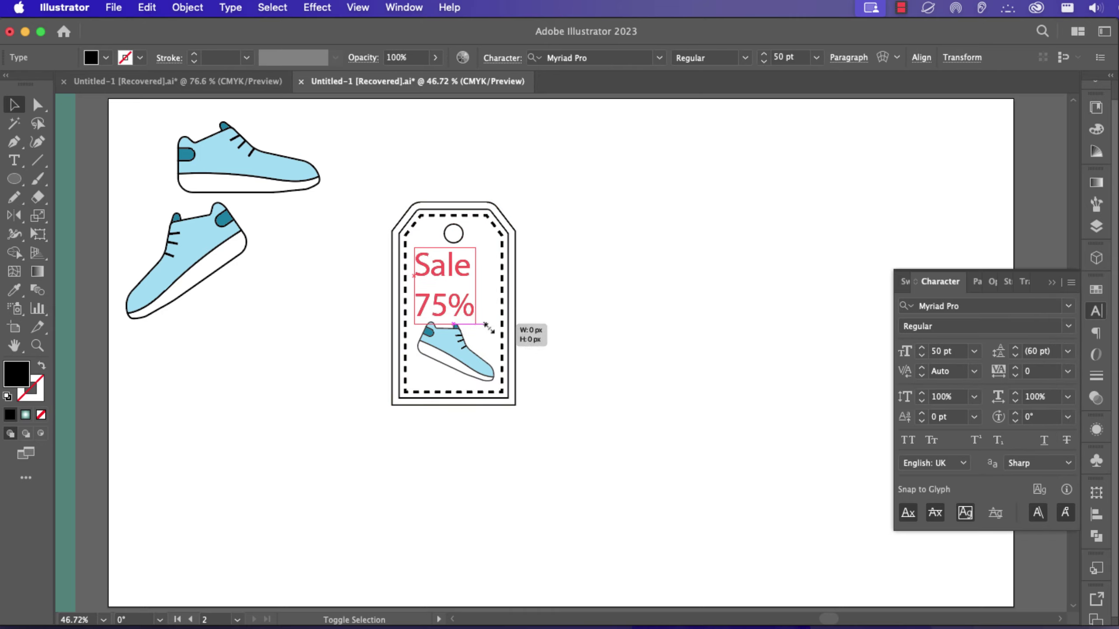
Fill the tag shape with a light tan-orange colour
left_click(489, 273)
double_click(16, 374)
left_click(1021, 257)
double_click(17, 374)
left_click(764, 274)
left_click(761, 265)
left_click(1021, 257)
Fill the sole of the tag's small sneaker with white inside its group
left_click(450, 345)
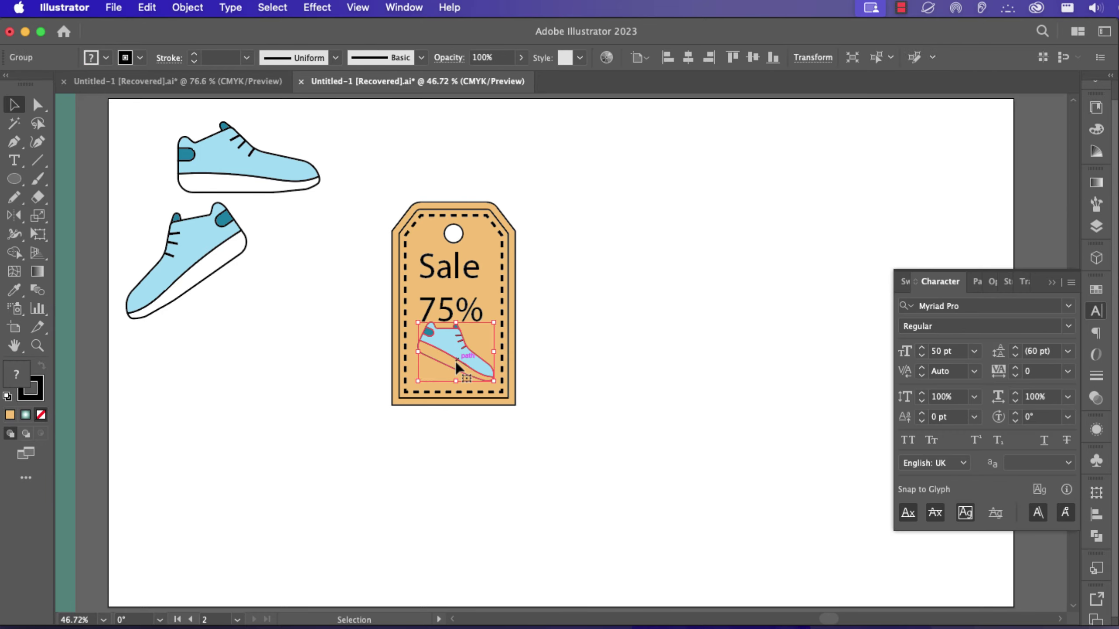
double_click(449, 345)
left_click(451, 368)
left_click(106, 58)
left_click(122, 88)
double_click(702, 420)
Draw a narrow vertical Rounded Rectangle strap from above the tag down into its hole and fill it with dark red
left_click_drag(14, 179, 39, 196)
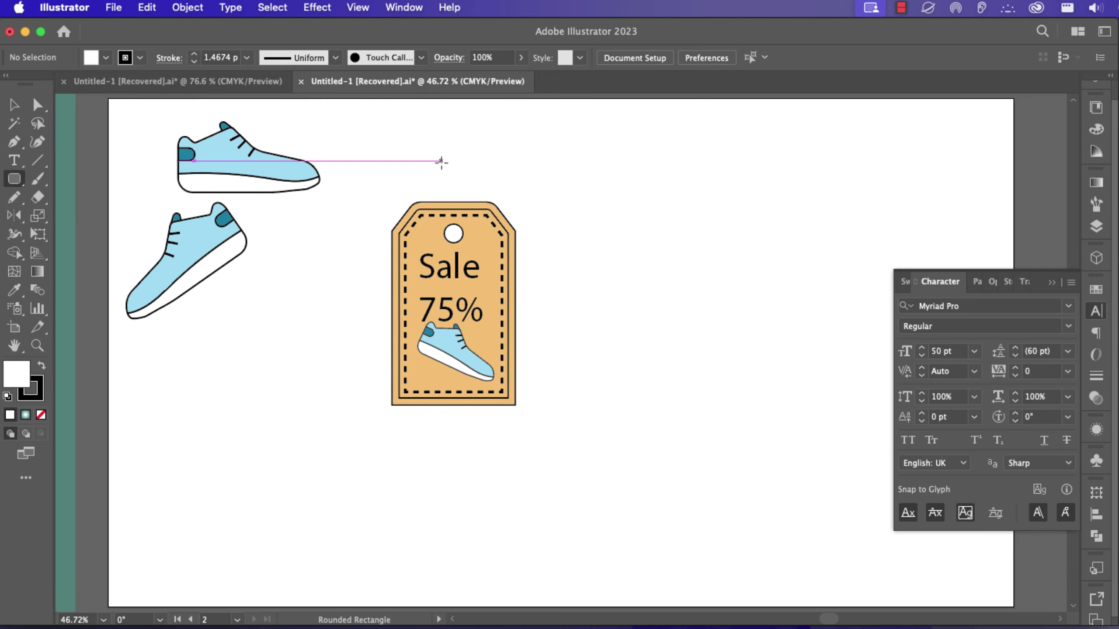
left_click_drag(448, 160, 460, 240)
left_click(91, 57)
left_click(116, 84)
left_click(605, 311)
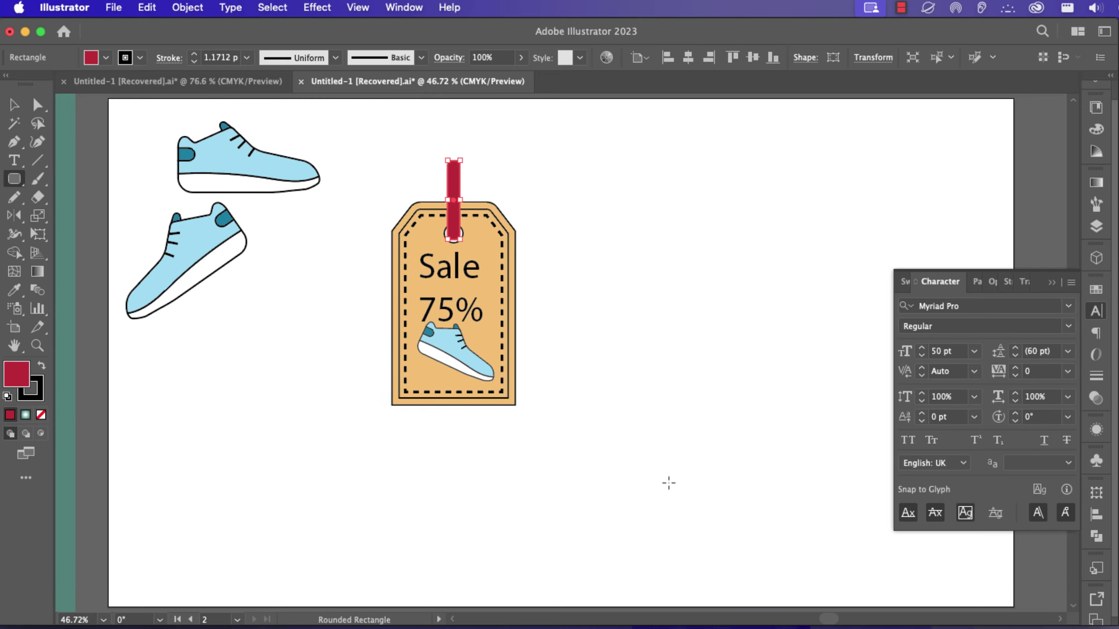
key("v")
left_click(482, 370)
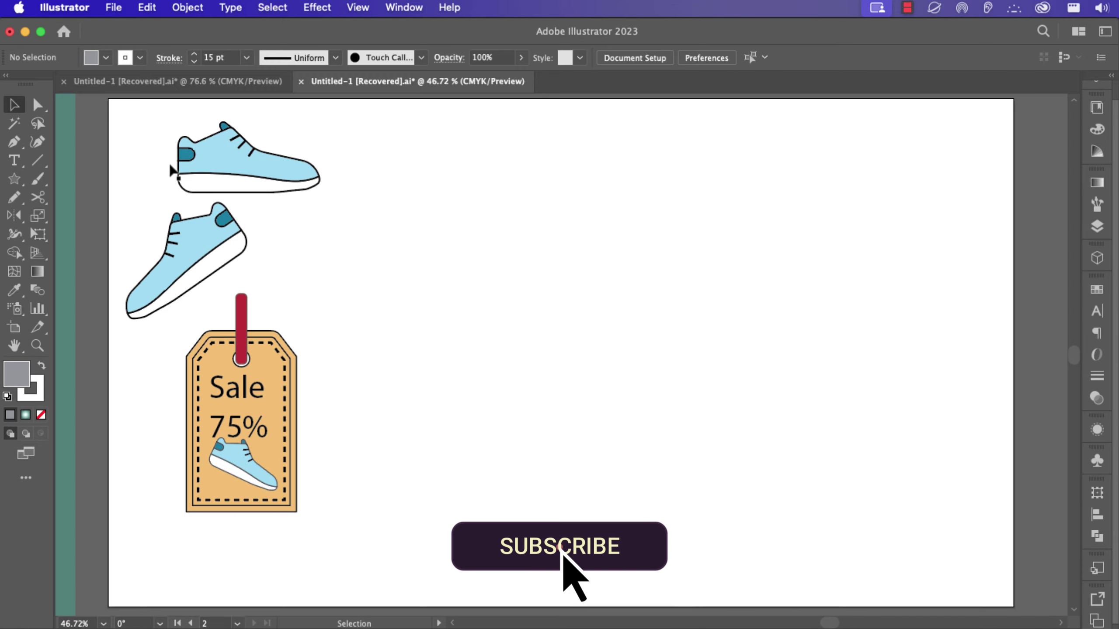
Draw a long thin horizontal rectangle in the artboard's empty middle area, with no stroke and a very light grey fill
left_click(14, 181)
left_click_drag(14, 185, 70, 178)
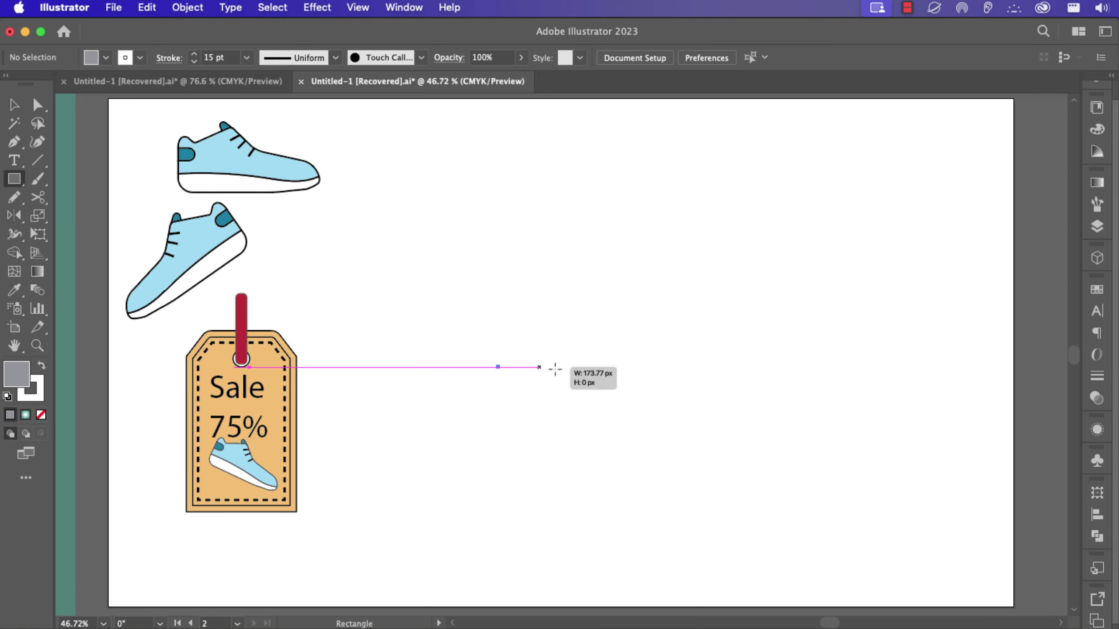
left_click_drag(458, 367, 631, 388)
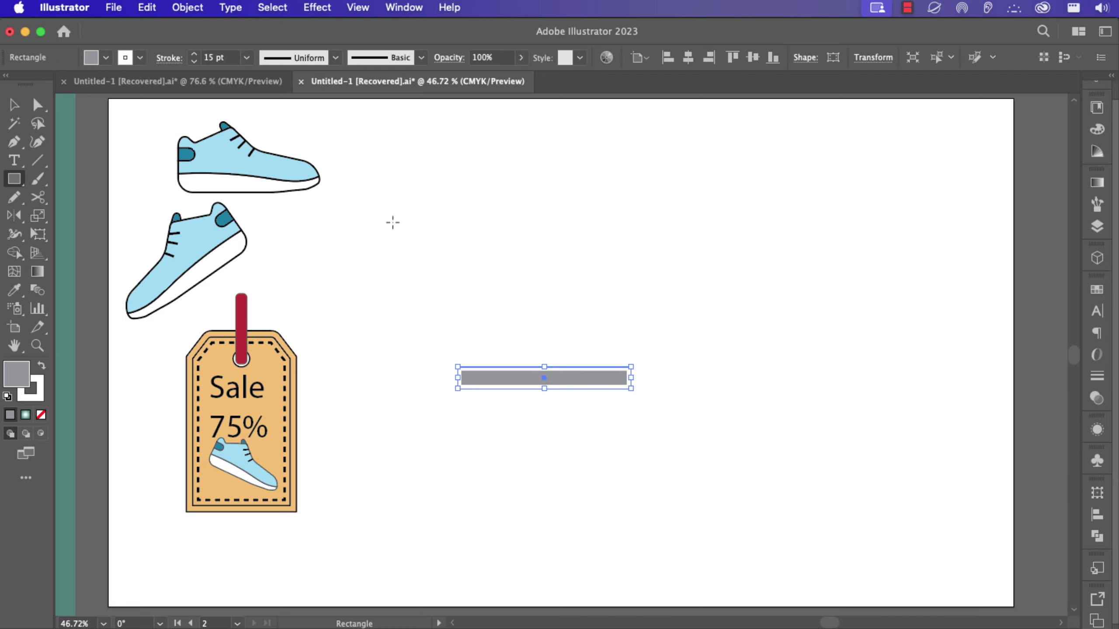
left_click(140, 57)
left_click(9, 84)
left_click(106, 57)
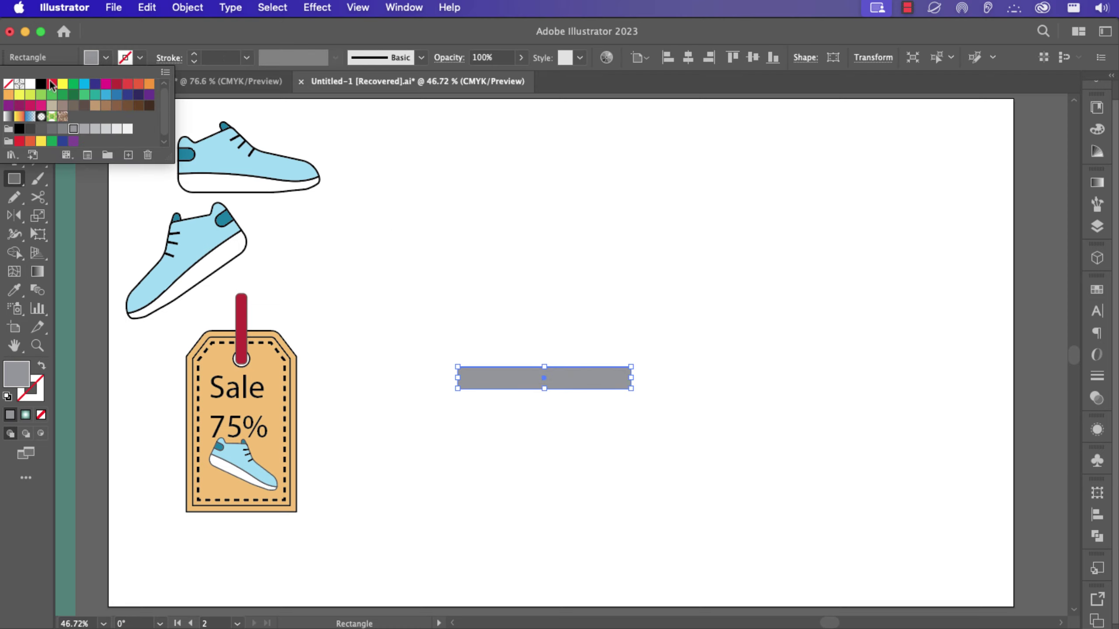
left_click(127, 129)
left_click(511, 314)
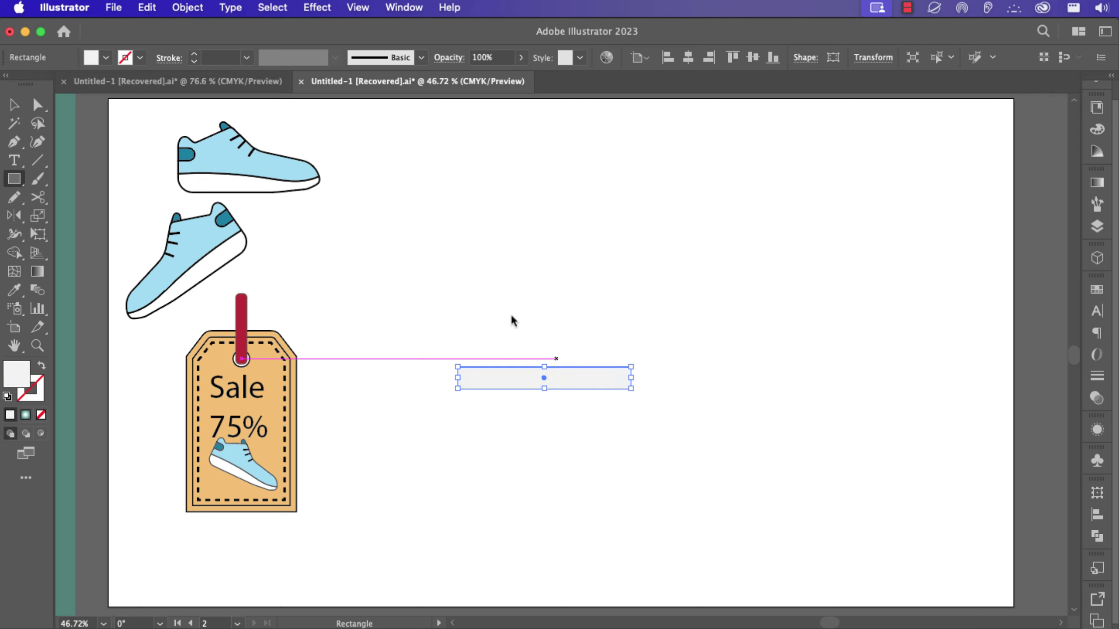
Draw a large rectangle around the light bar, place it behind the bar, fill it dark grey, and lock it
left_click_drag(356, 203, 754, 518)
key("super+x")
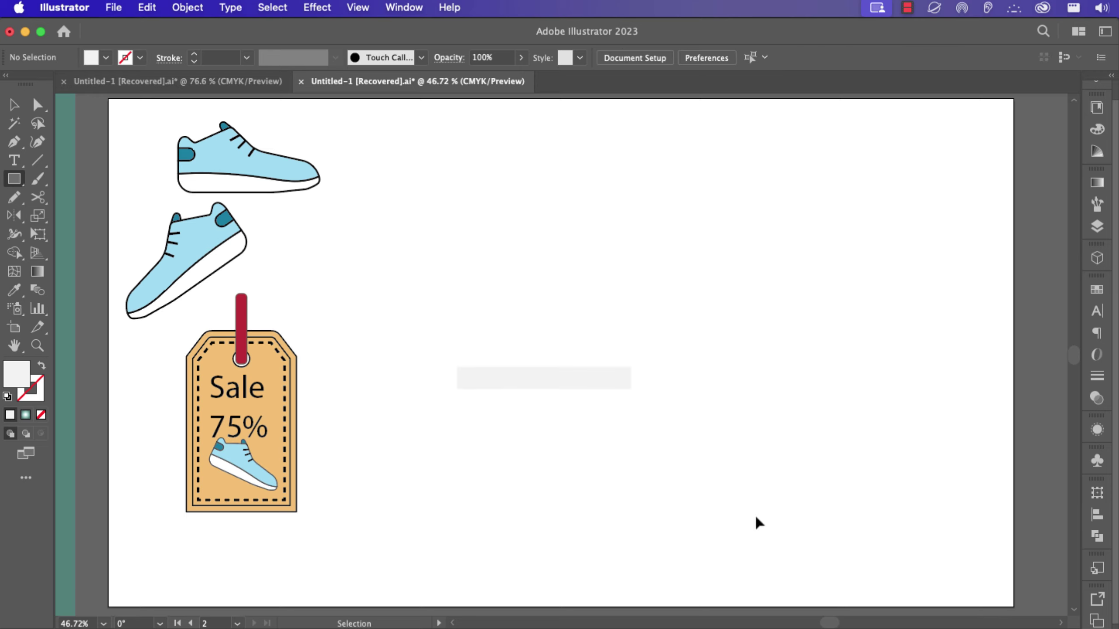
key("super+b")
left_click(106, 58)
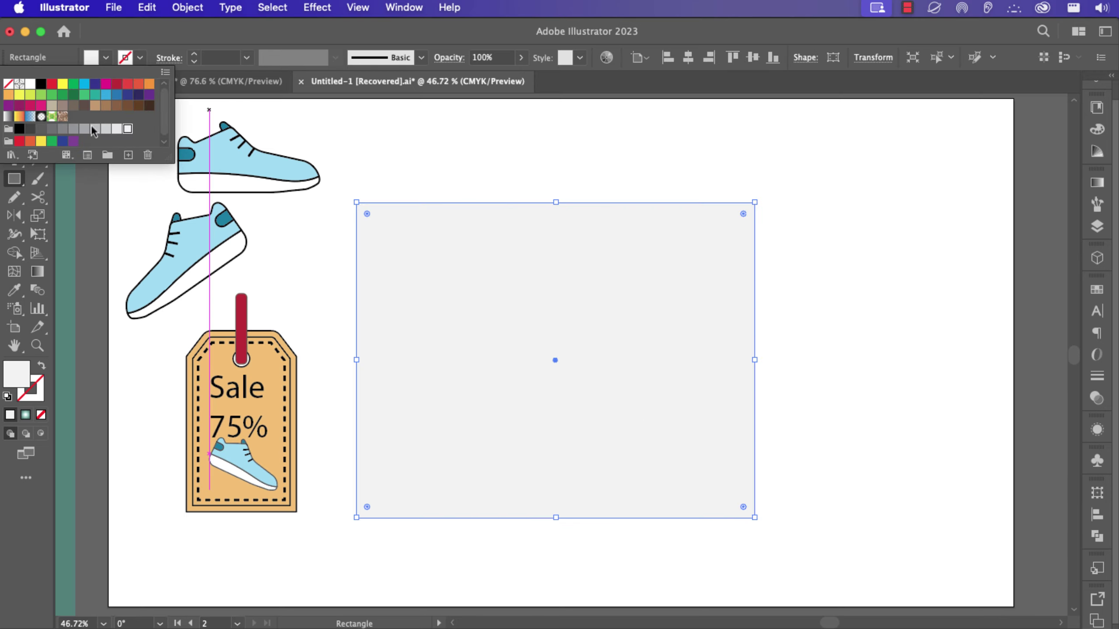
left_click(52, 129)
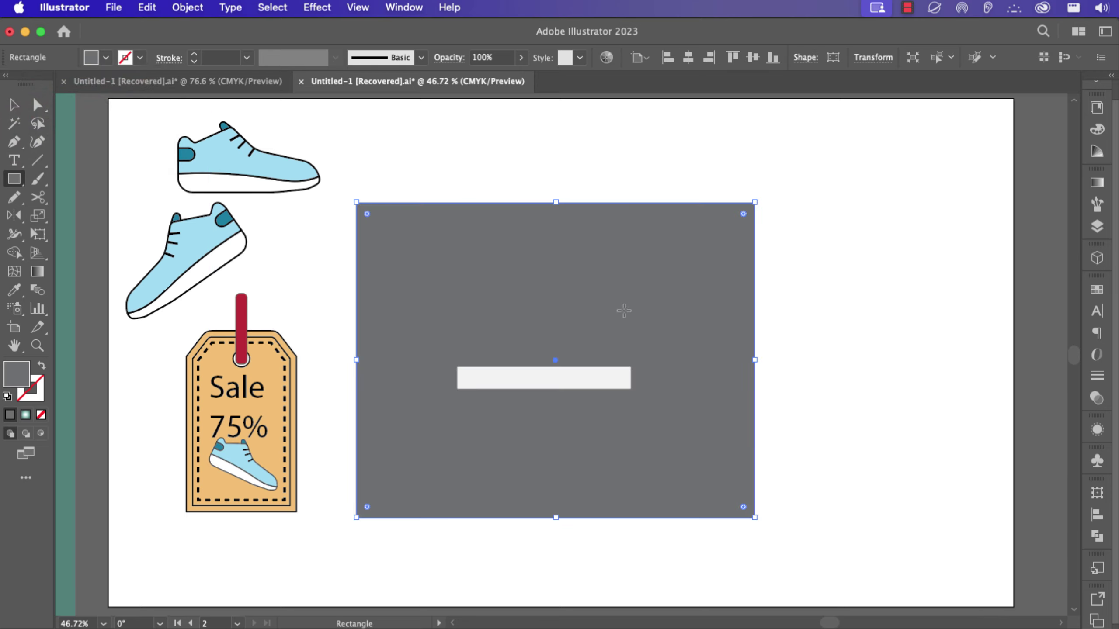
key("super+2")
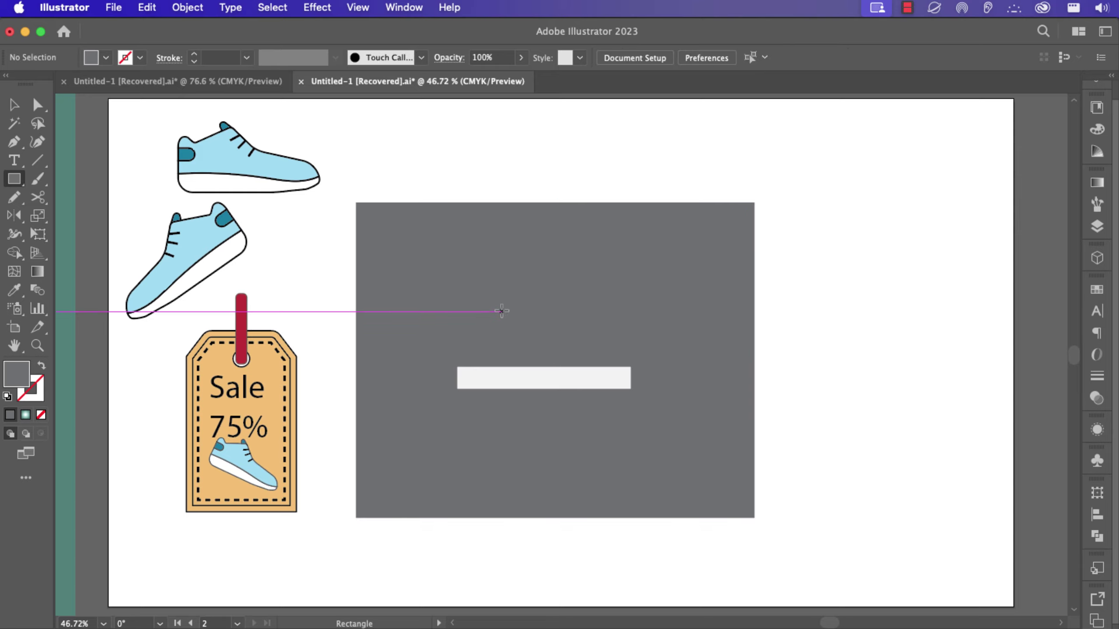
Reduce the light bar's height by lowering its upper edge, and shift the bar to the left
key("v")
left_click(566, 380)
scroll(562, 362, "up", 5)
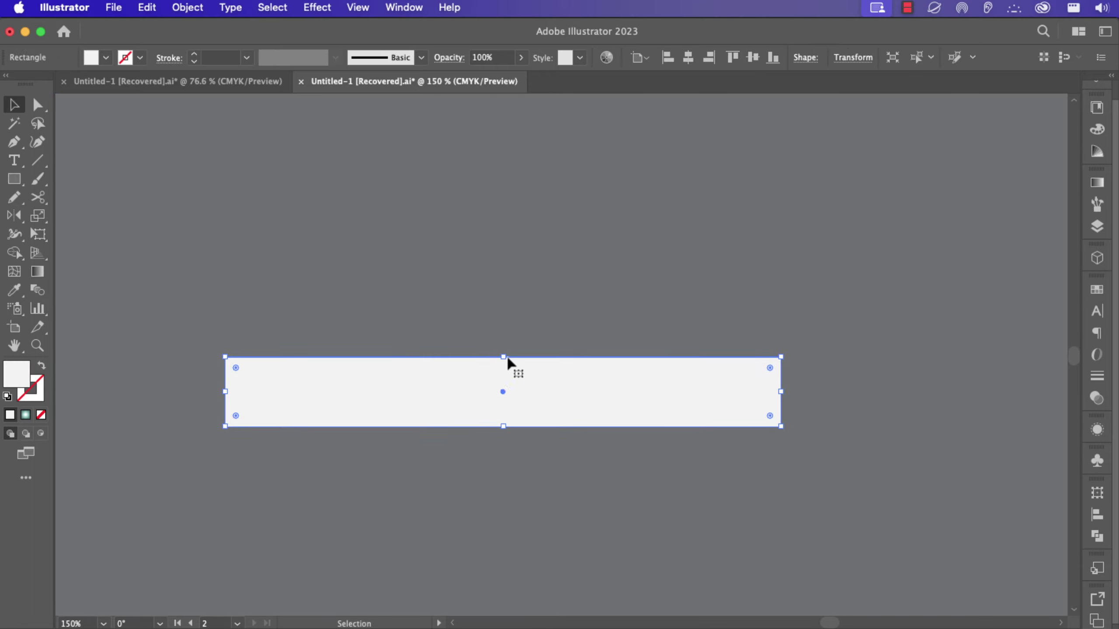
left_click_drag(503, 358, 503, 384)
left_click_drag(547, 417, 452, 415)
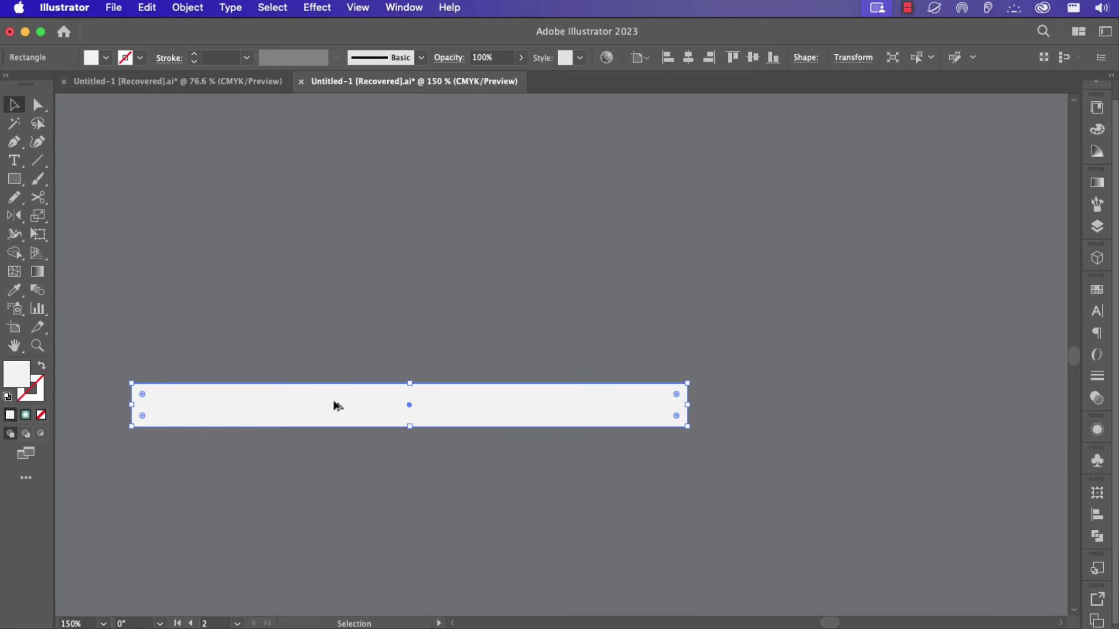
Copy the bar onto its right end, shorten the copy to a toe block, and stack a duplicate on top
left_click_drag(361, 408, 894, 403)
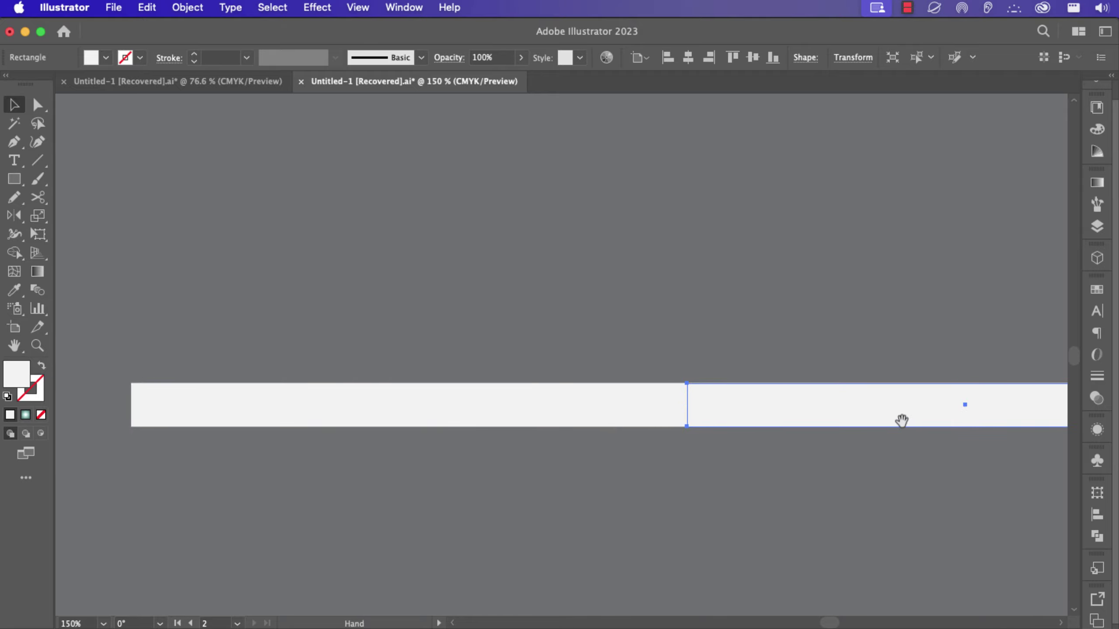
scroll(899, 421, "right", 5)
left_click_drag(1025, 416, 655, 417)
left_click_drag(578, 415, 581, 384)
left_click_drag(685, 463, 597, 392)
scroll(595, 465, "left", 5)
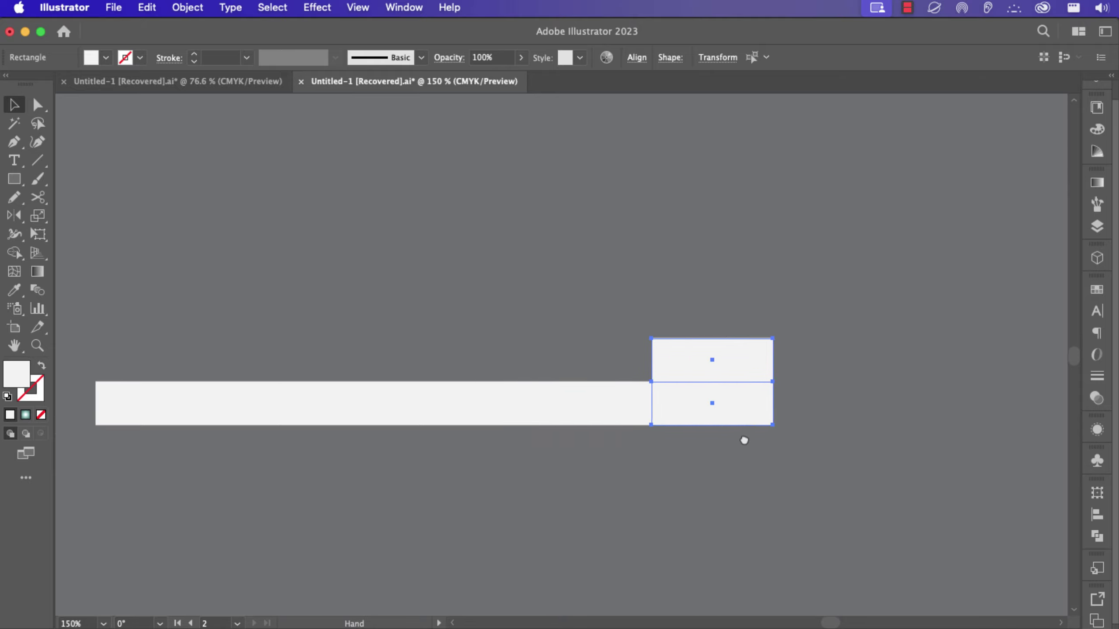
Round the outer upper corner of the top toe block into a wide toe-cap curve
key("a")
left_click(749, 487)
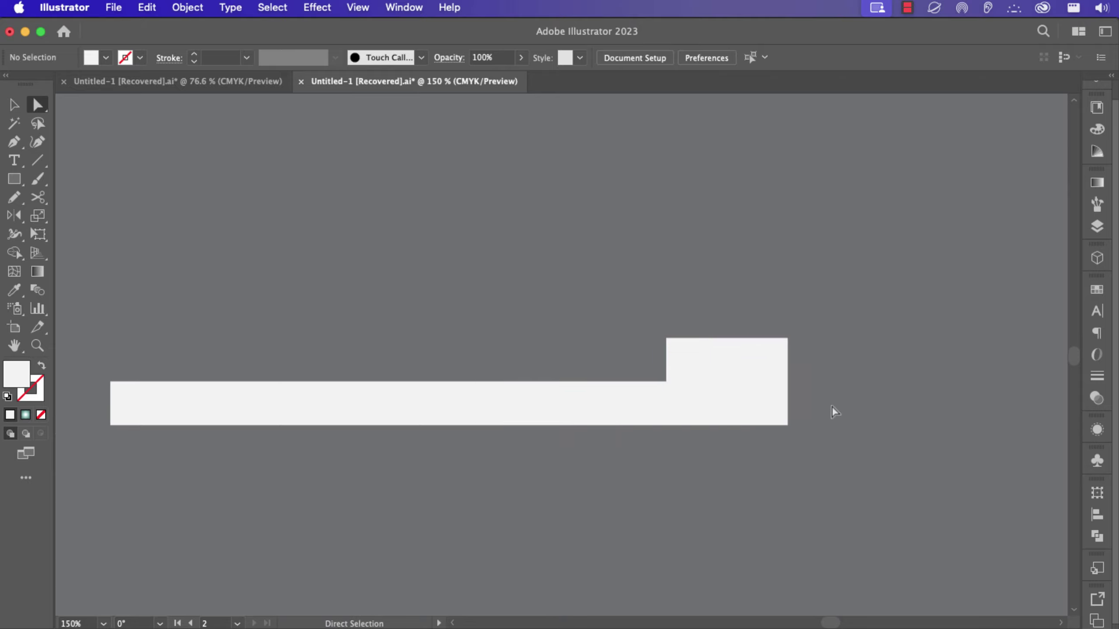
left_click(788, 340)
left_click_drag(774, 357, 727, 347)
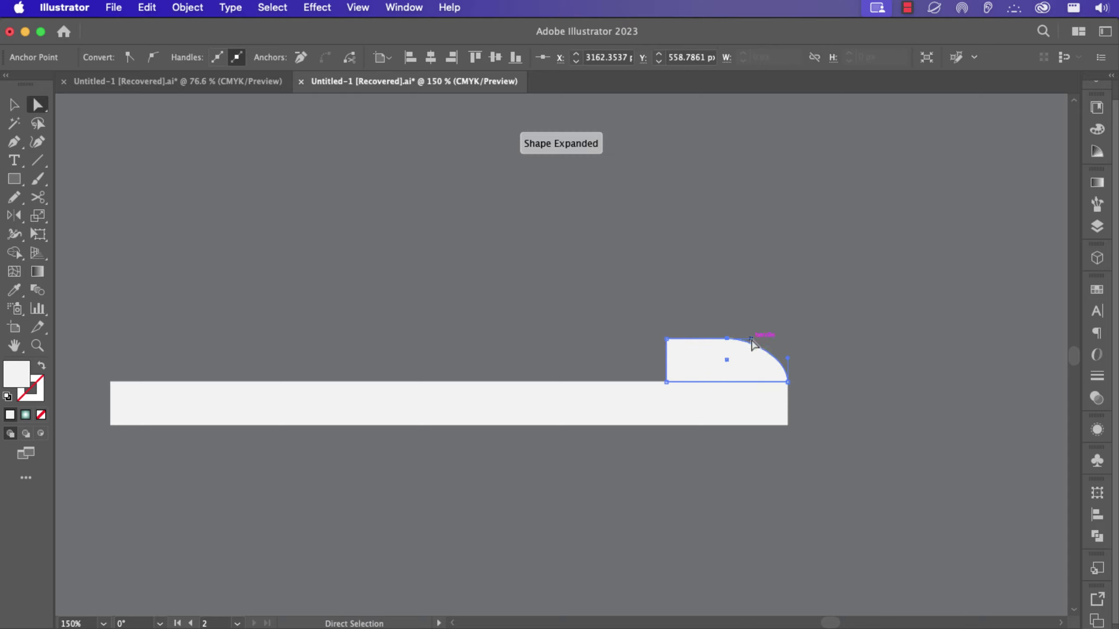
Fill the lower toe block with medium grey and stretch the upper toe cap to about 38 px high
left_click(723, 418)
left_click(107, 59)
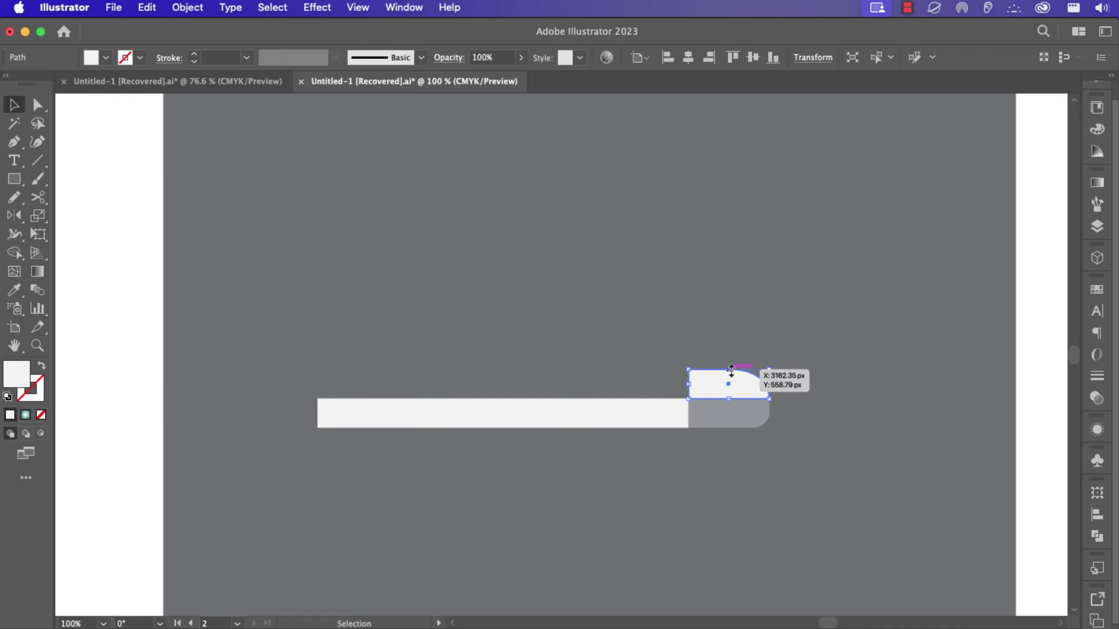
left_click_drag(727, 375, 728, 365)
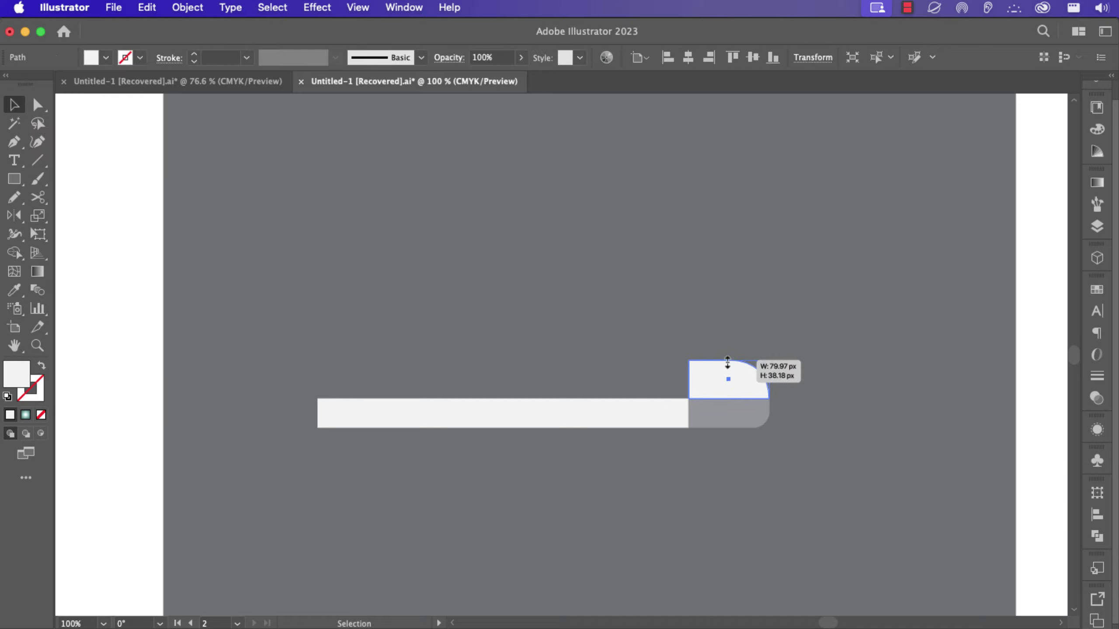
left_click(723, 335, "super")
Draw the high-top shoe upper with the Pen tool, from the toe cap up to the collar, down the heel and along the sole
left_click(689, 360)
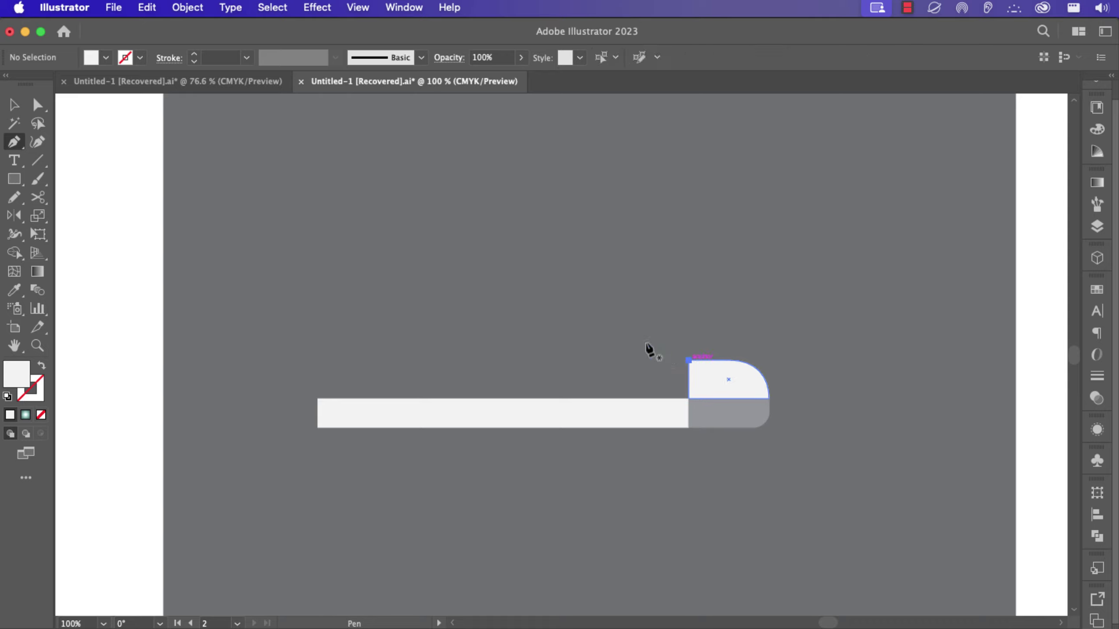
scroll(470, 226, "up", 3)
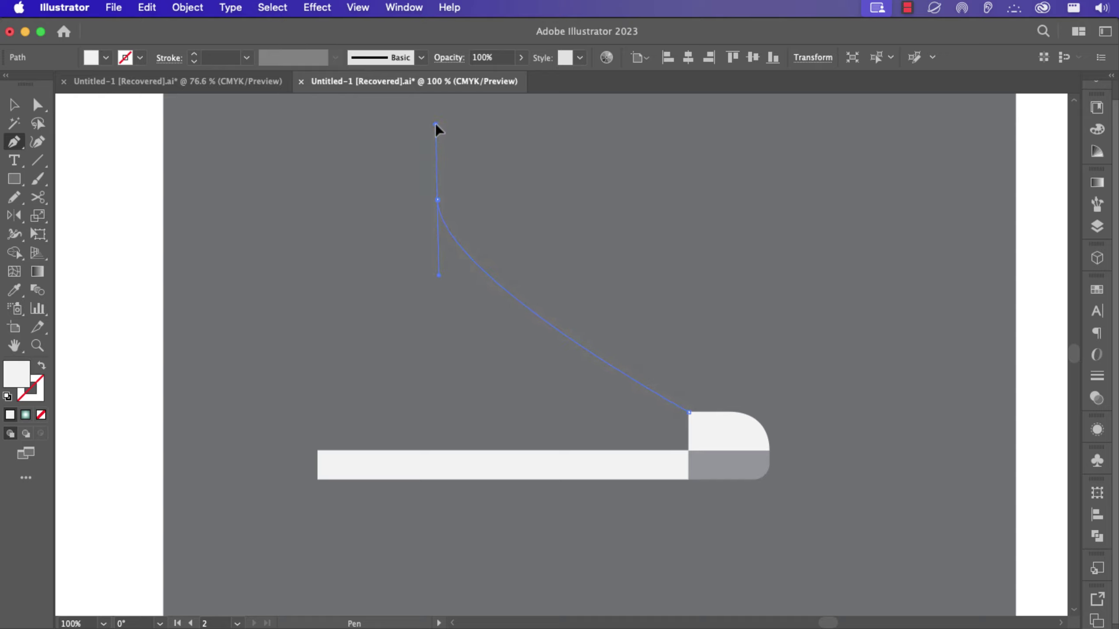
left_click(437, 200)
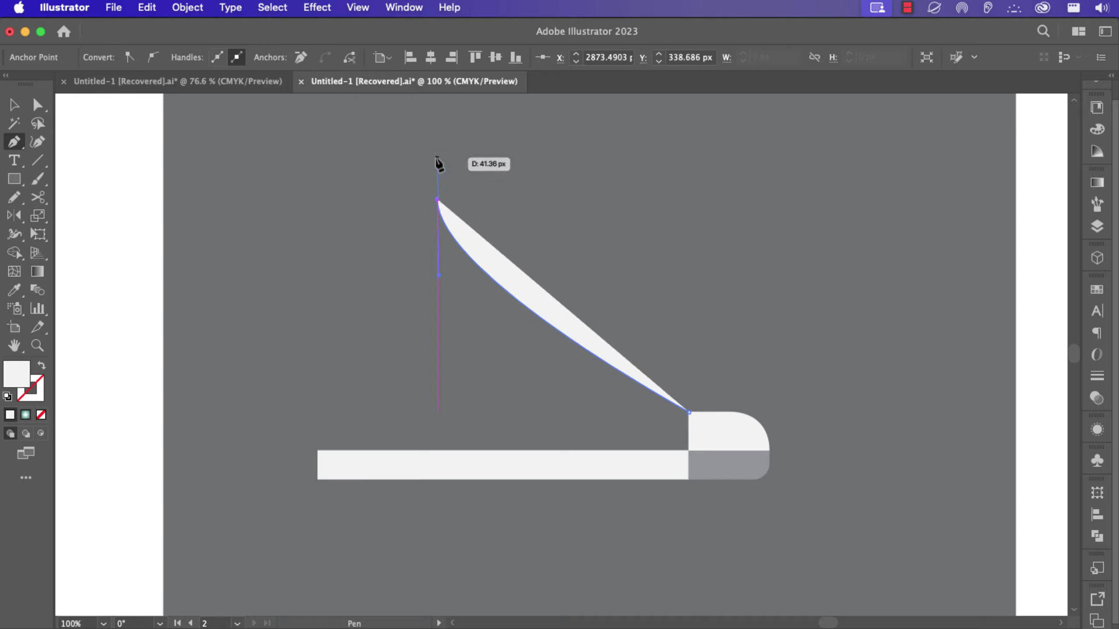
left_click_drag(438, 158, 348, 158)
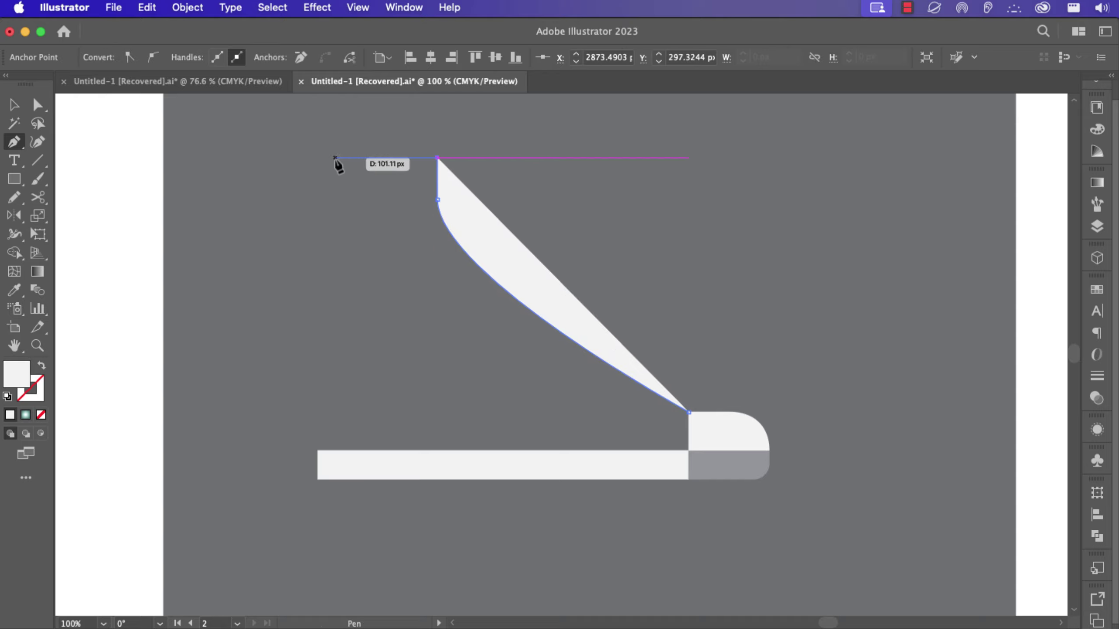
left_click(335, 158)
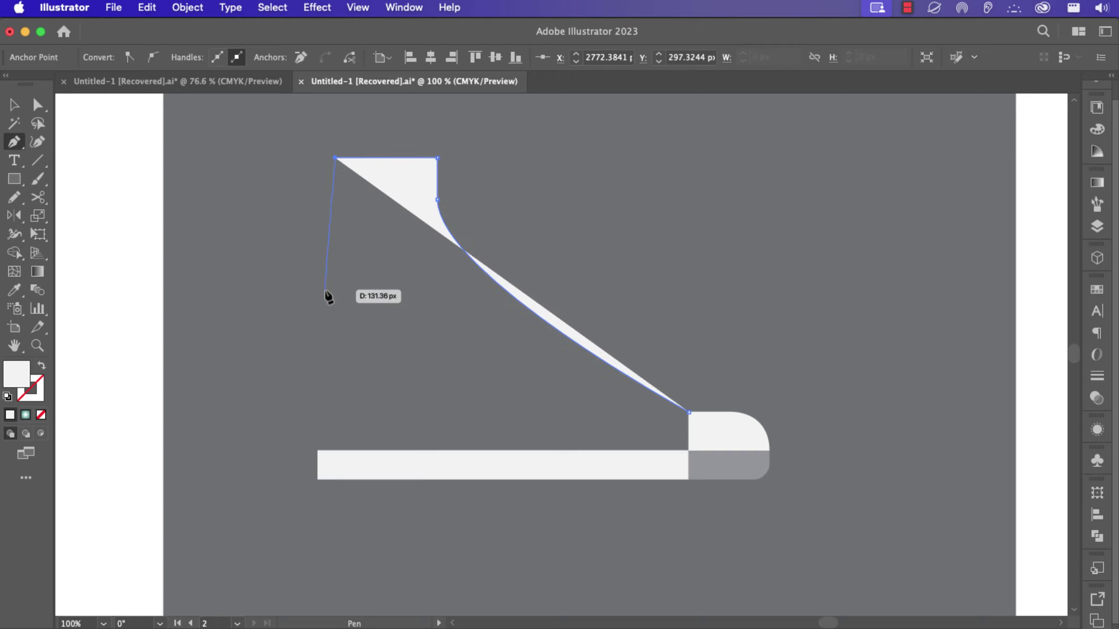
left_click_drag(325, 291, 314, 327)
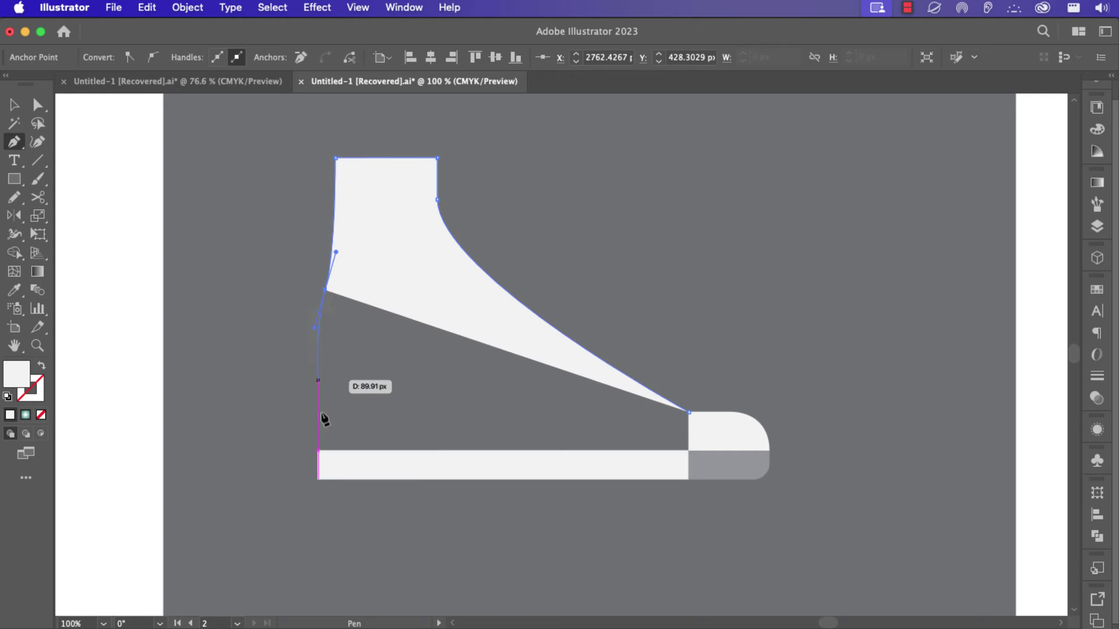
left_click(318, 451)
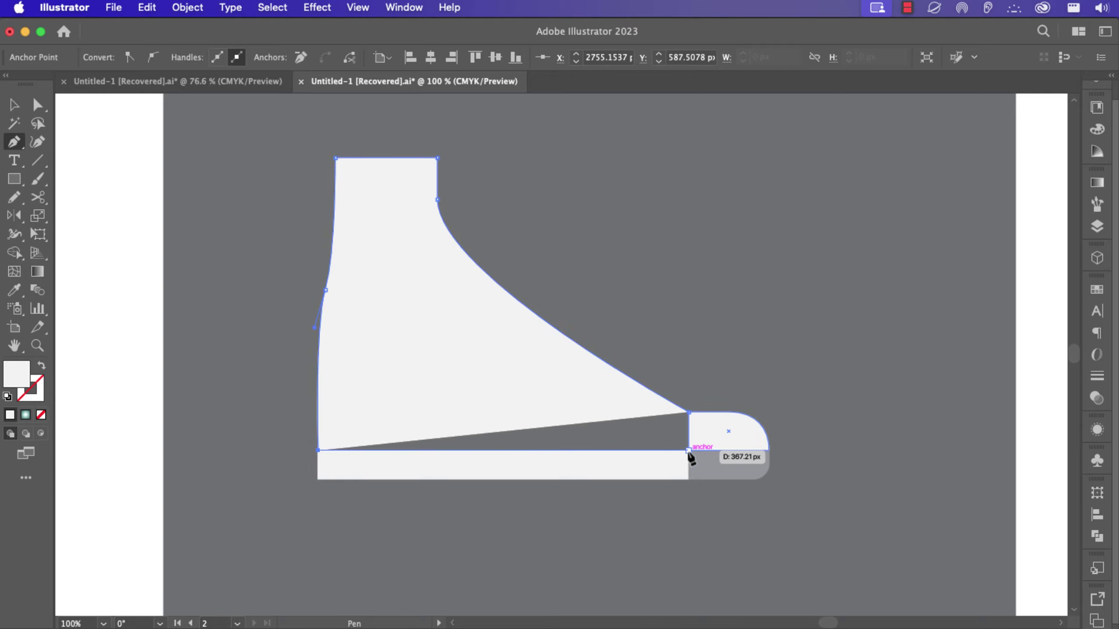
left_click(688, 451)
left_click_drag(689, 419, 689, 419)
key("v")
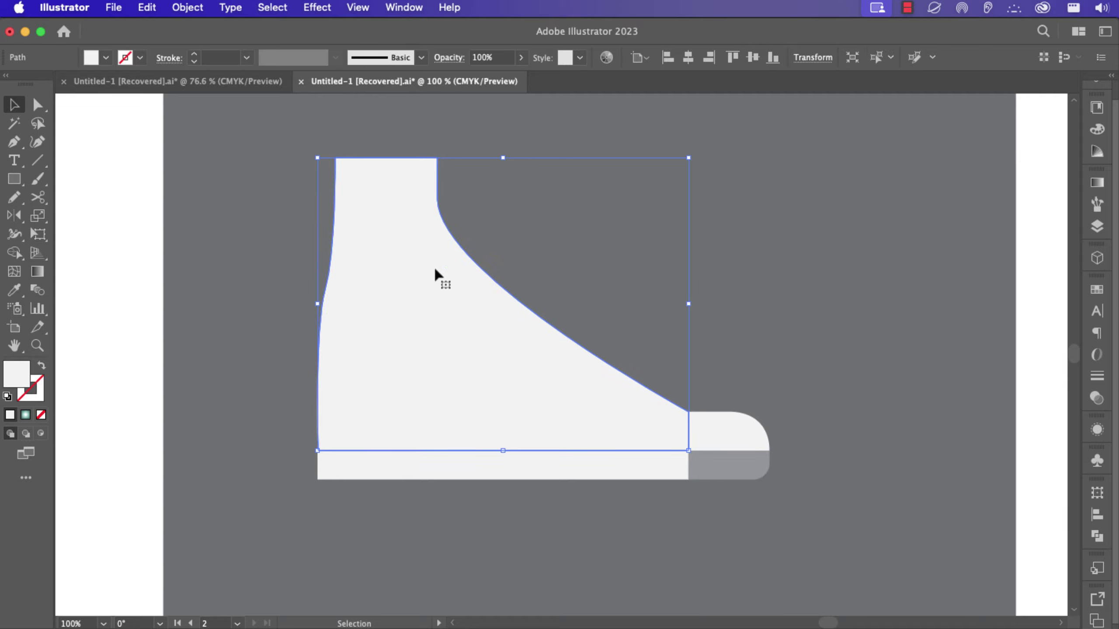
Fill the shoe upper with dark navy, colour 0f0f3a
key("a")
left_click(106, 58)
left_click(138, 94)
left_click(22, 376)
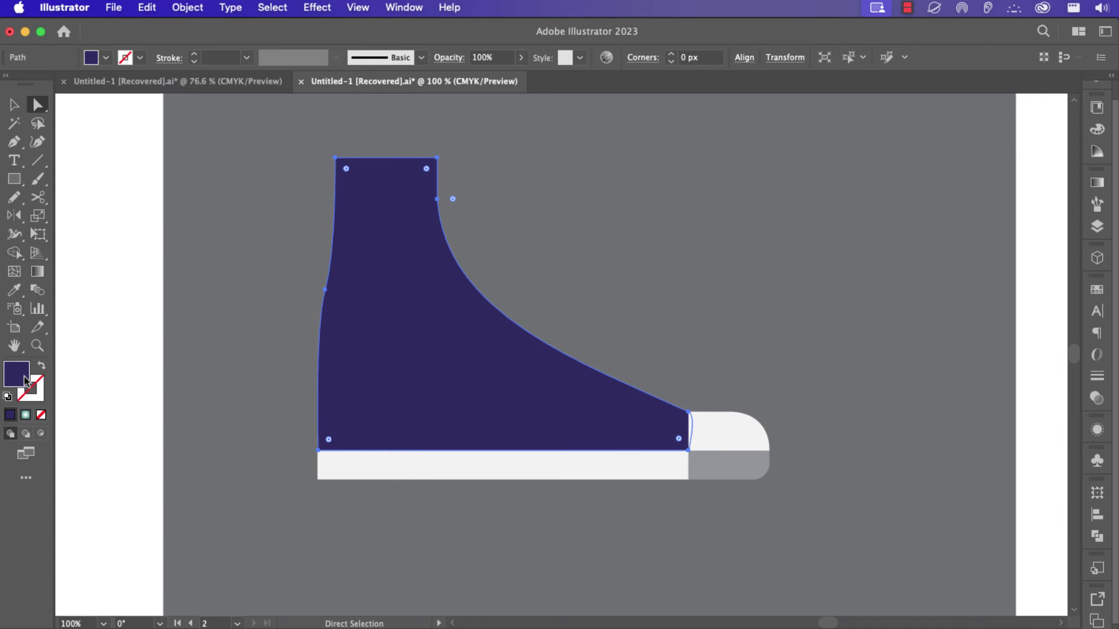
double_click(25, 381)
mouse_move(832, 328)
left_mouse_down()
mouse_move(837, 403)
mouse_move(798, 401)
left_mouse_up()
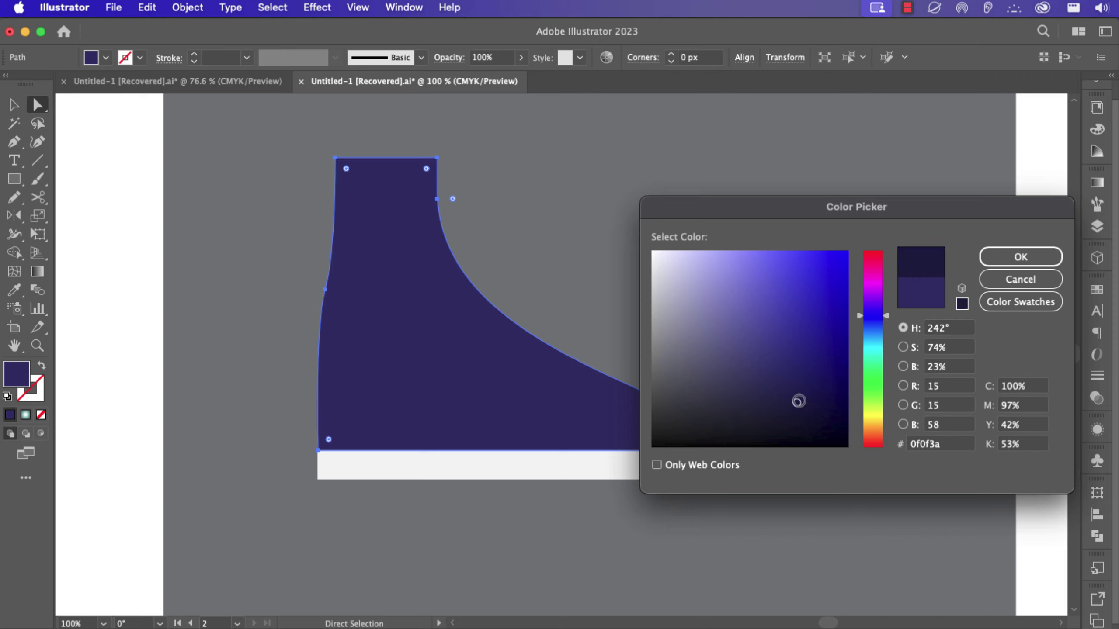
left_click(1020, 257)
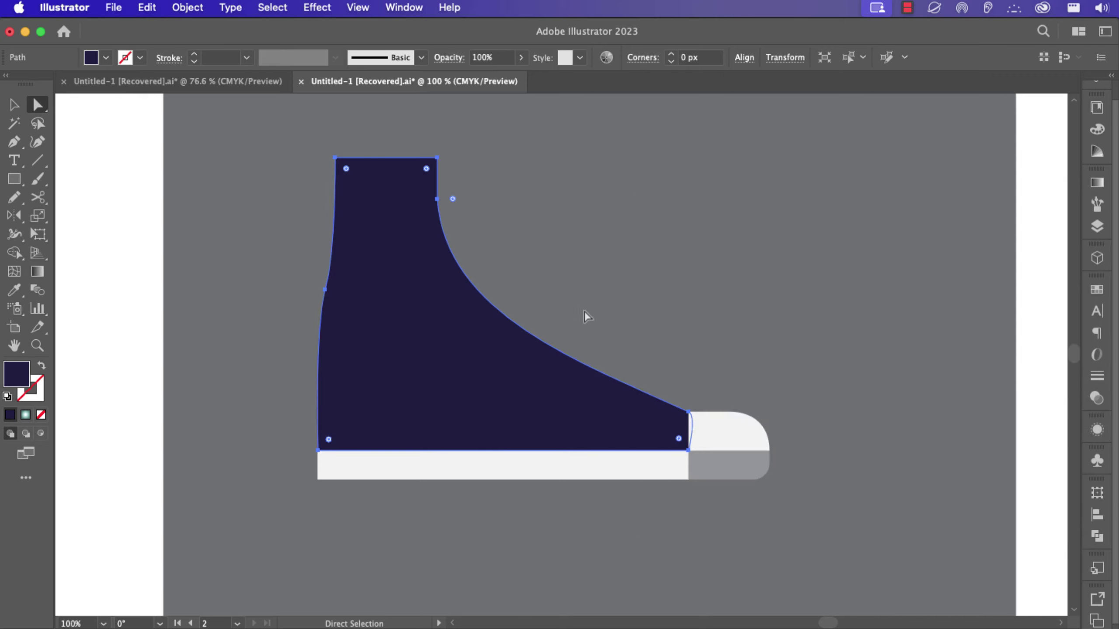
Draw a stitch line with the Pen tool across the collar and down the shoe front to the toe cap, with white stroke and no fill
key("p")
left_click_drag(333, 209, 397, 206)
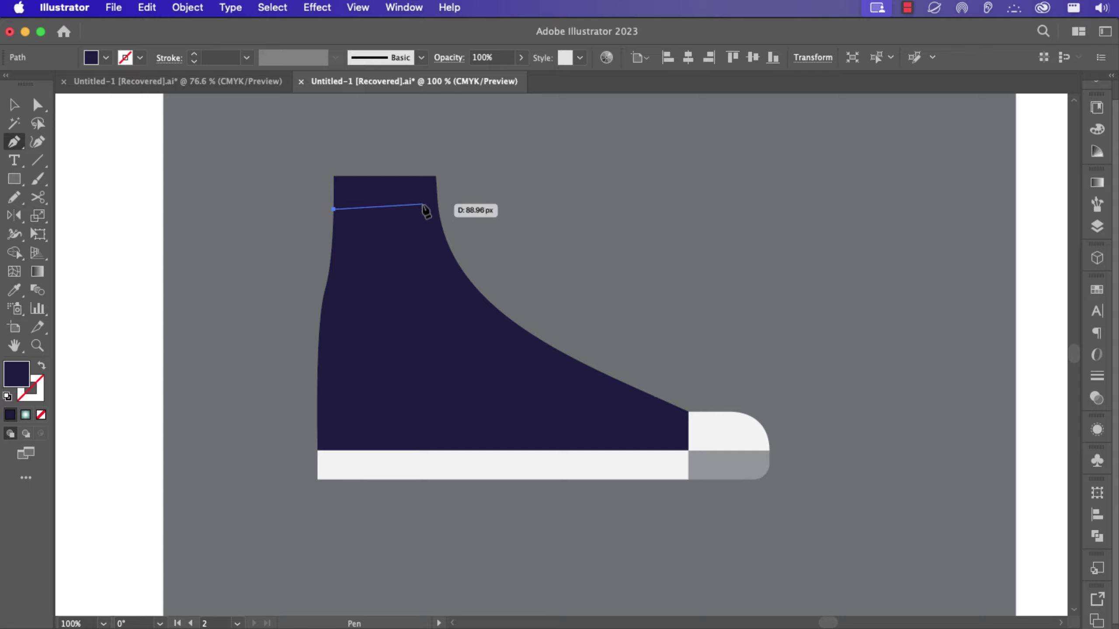
left_click(422, 209)
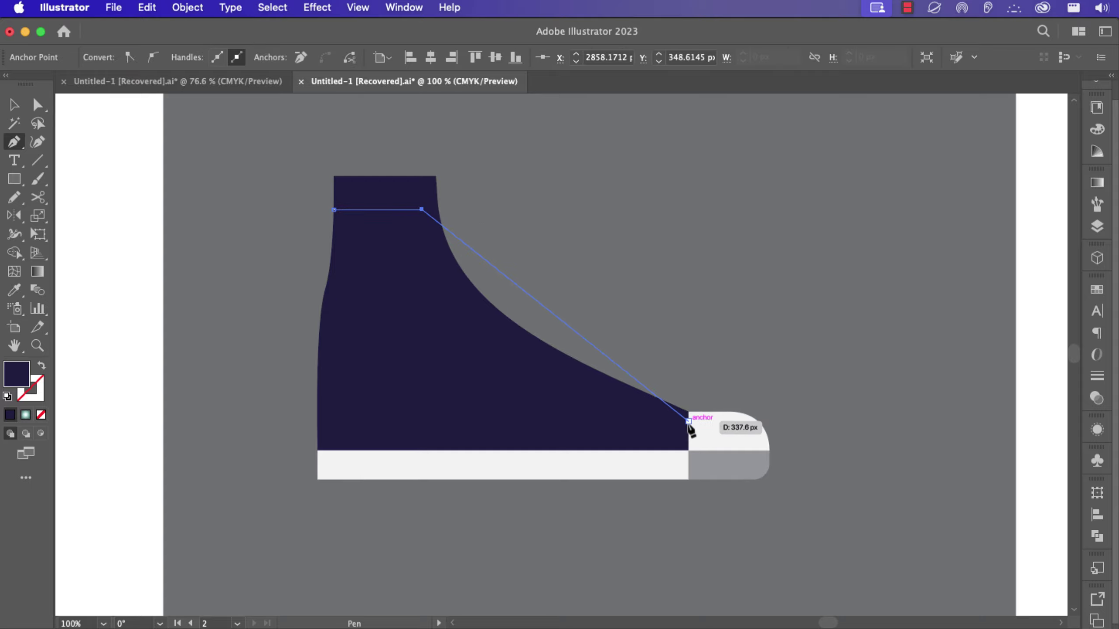
left_click_drag(688, 422, 926, 468)
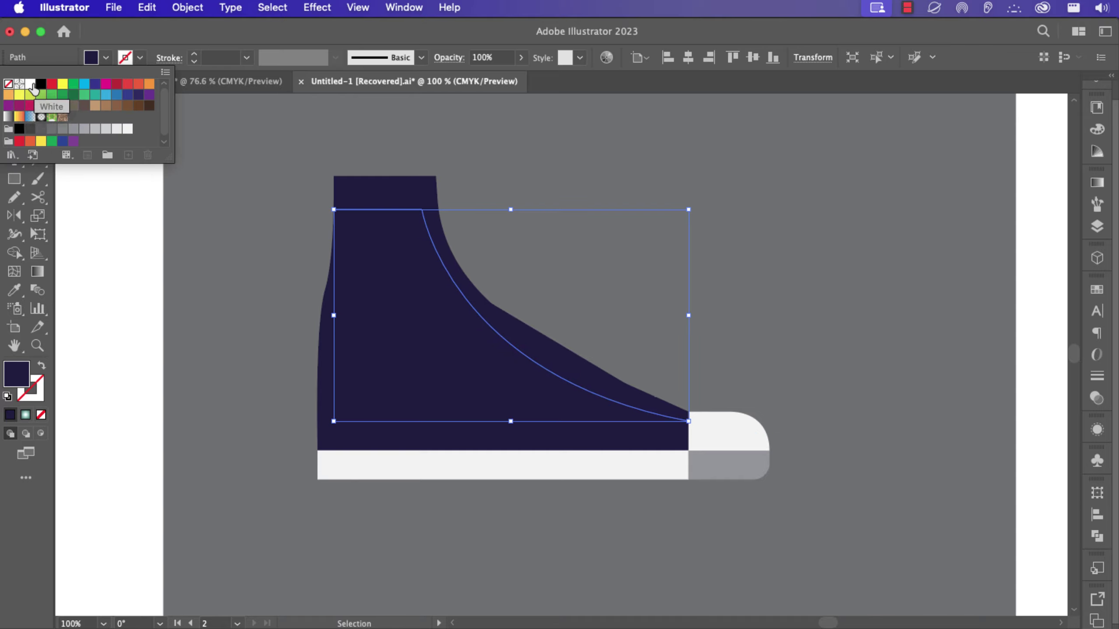
left_click(34, 88)
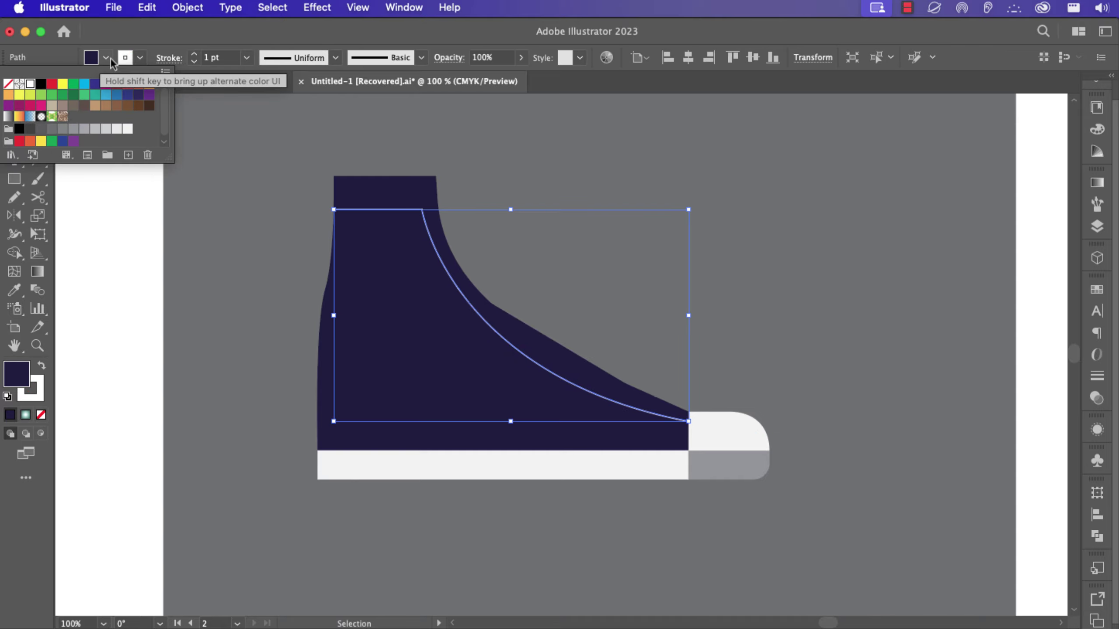
left_click(8, 86)
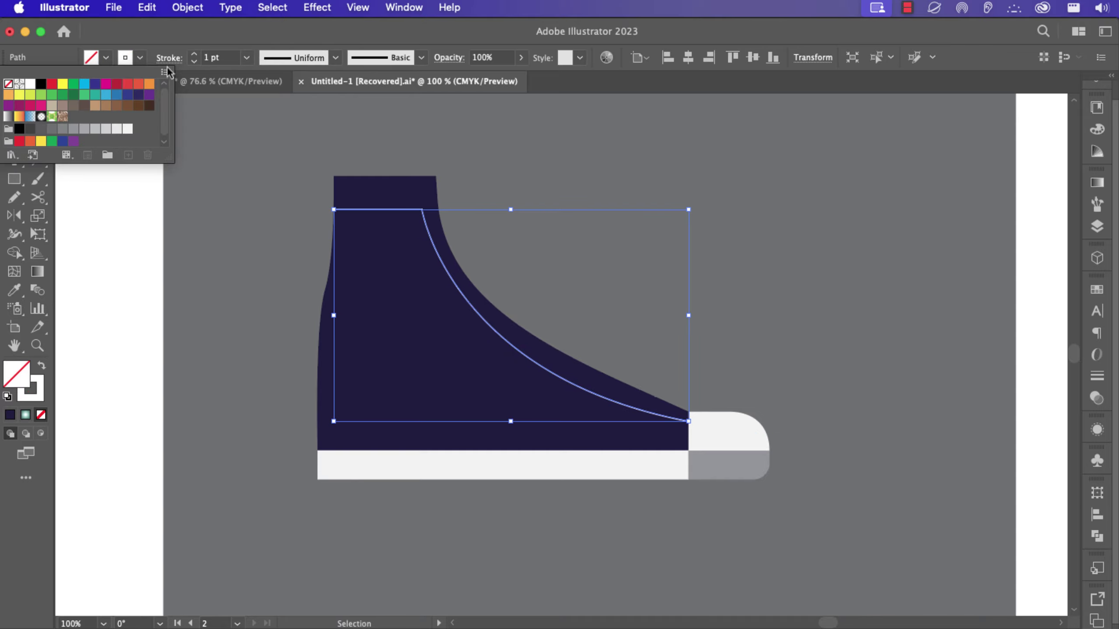
Make the stitch line dashed with 7 pt dashes and 9 pt gaps, at 4 pt stroke weight
left_click(168, 57)
left_click(169, 58)
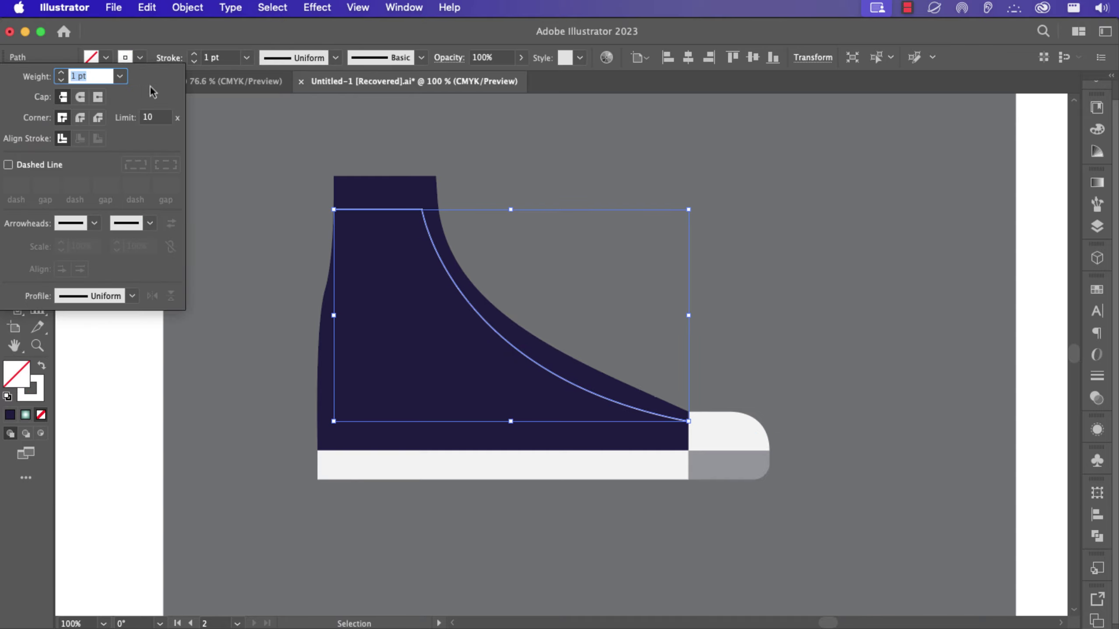
left_click(8, 165)
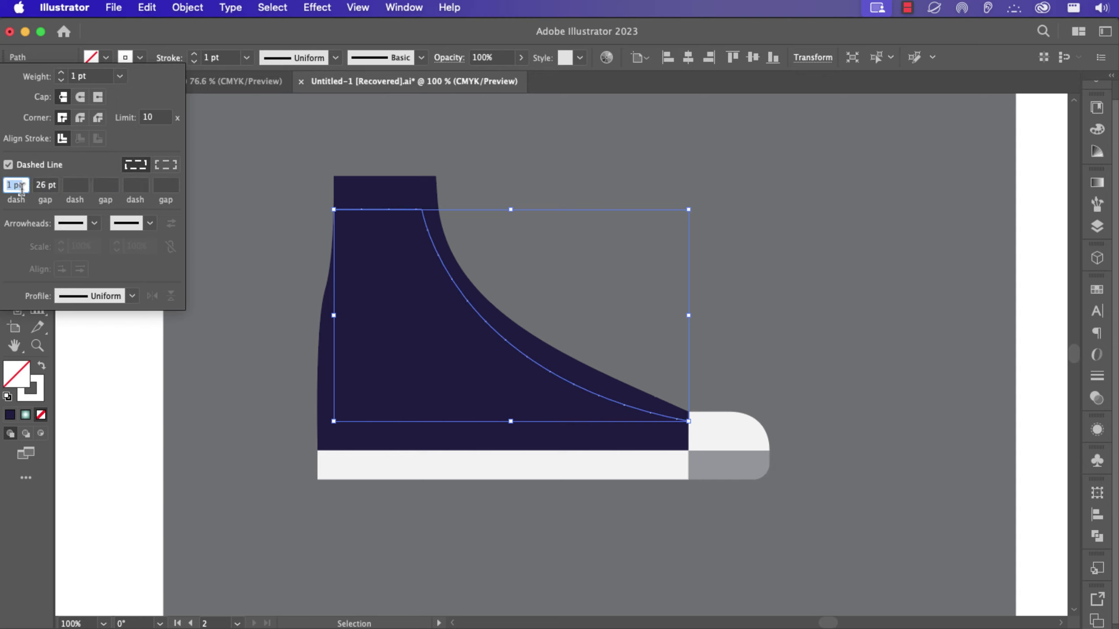
type("7")
key("Tab")
type("9")
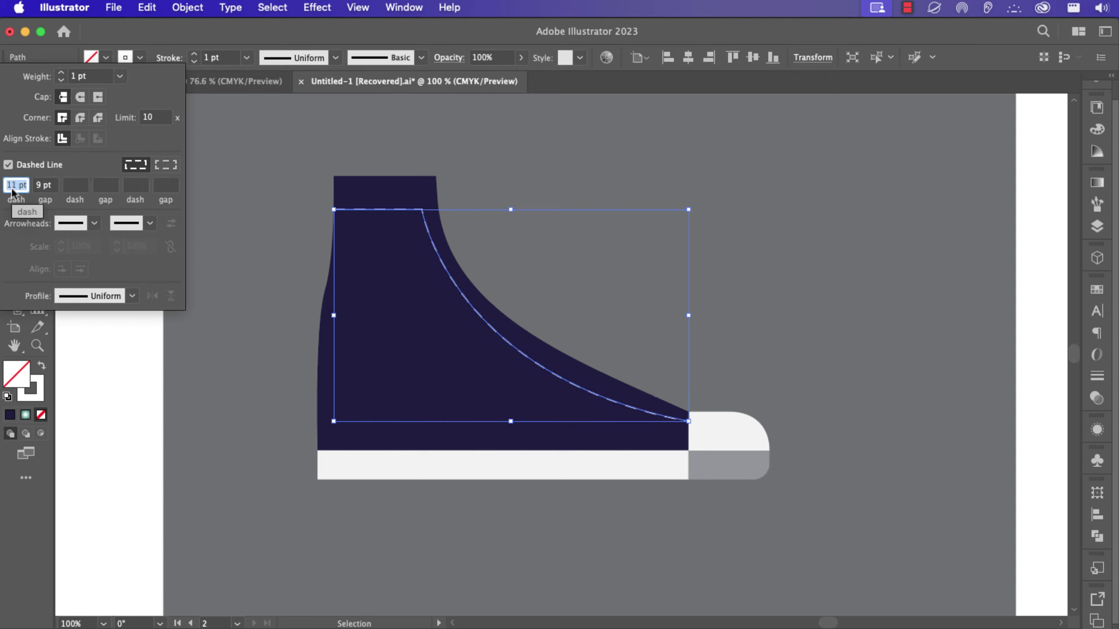
left_click(61, 73)
left_click(62, 73)
left_click(61, 73)
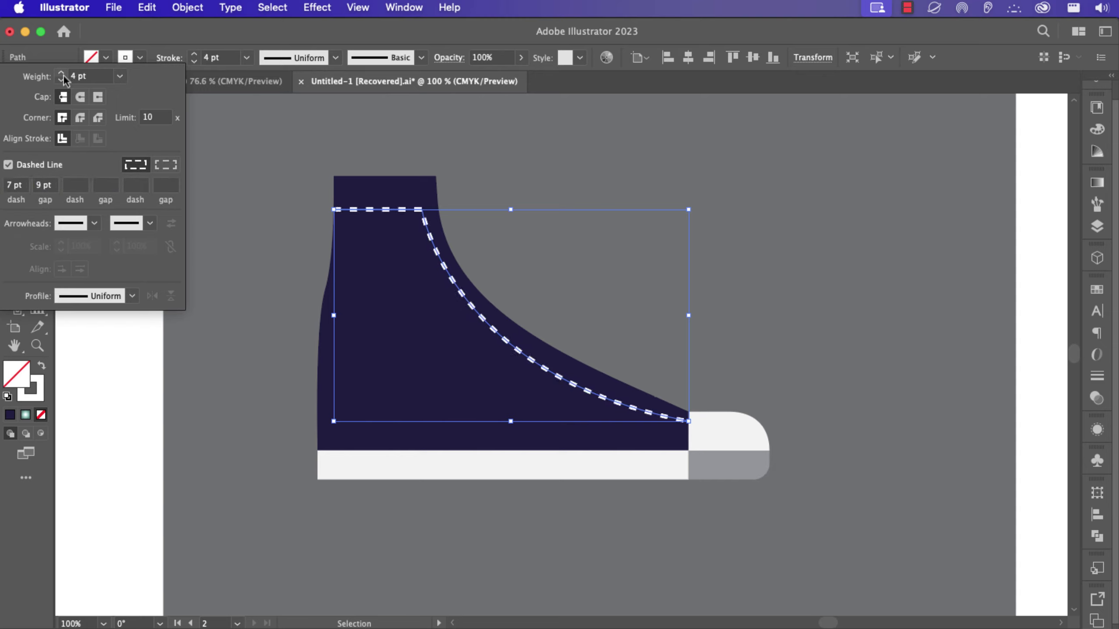
left_click(263, 232)
left_click(492, 188)
Pull the stitch line's toe end back, adjust its curve, and extend it in a rounded bend down to the sole
key("a")
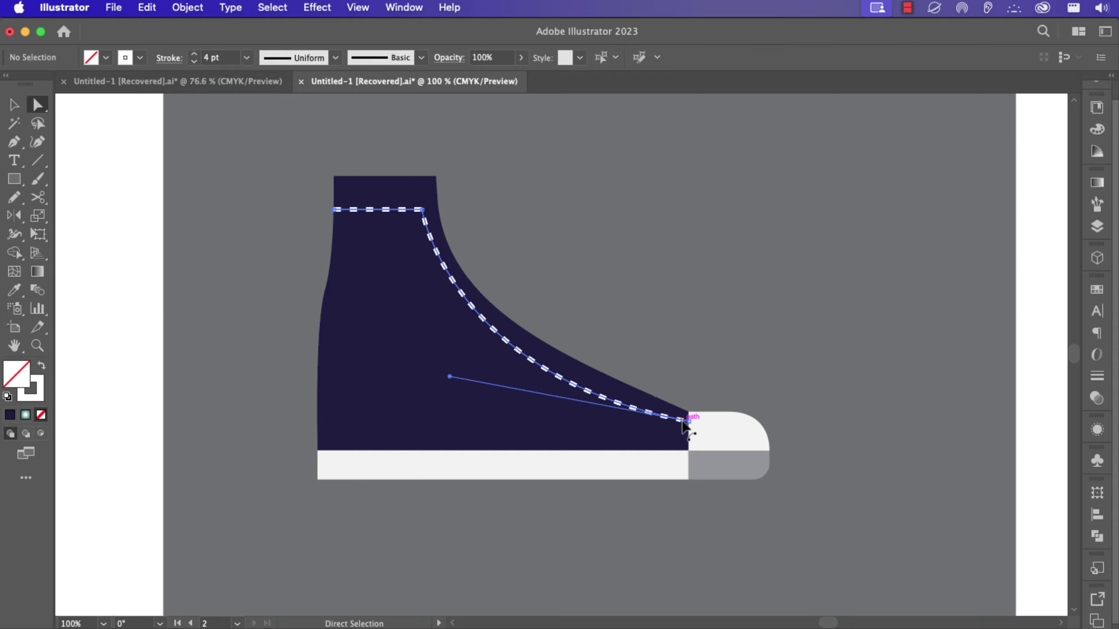
left_click_drag(683, 422, 632, 408)
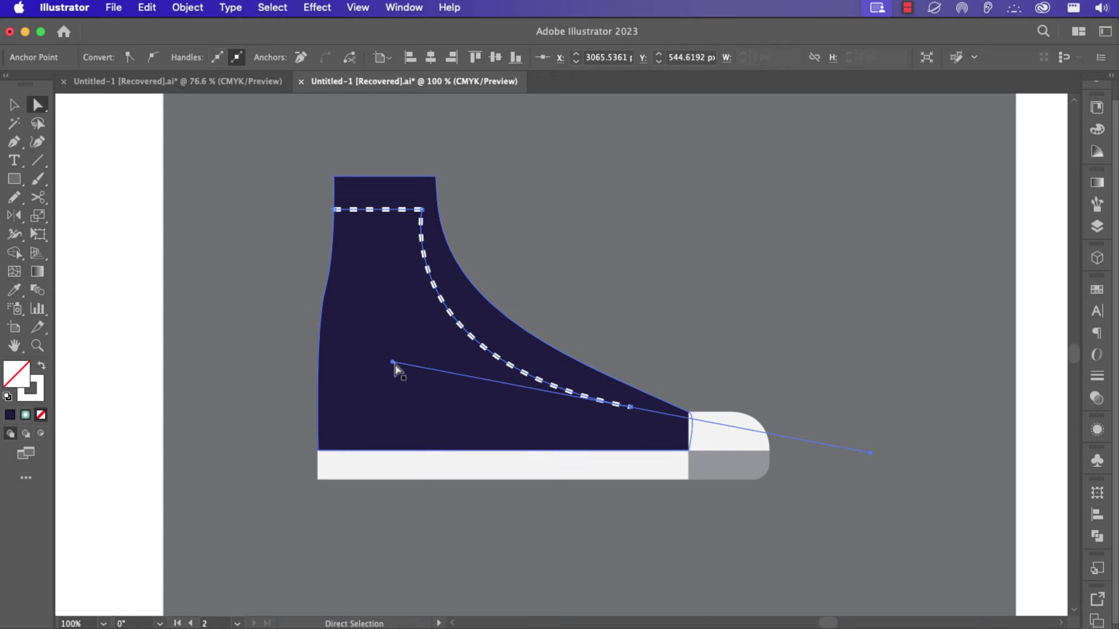
left_click_drag(394, 364, 409, 322)
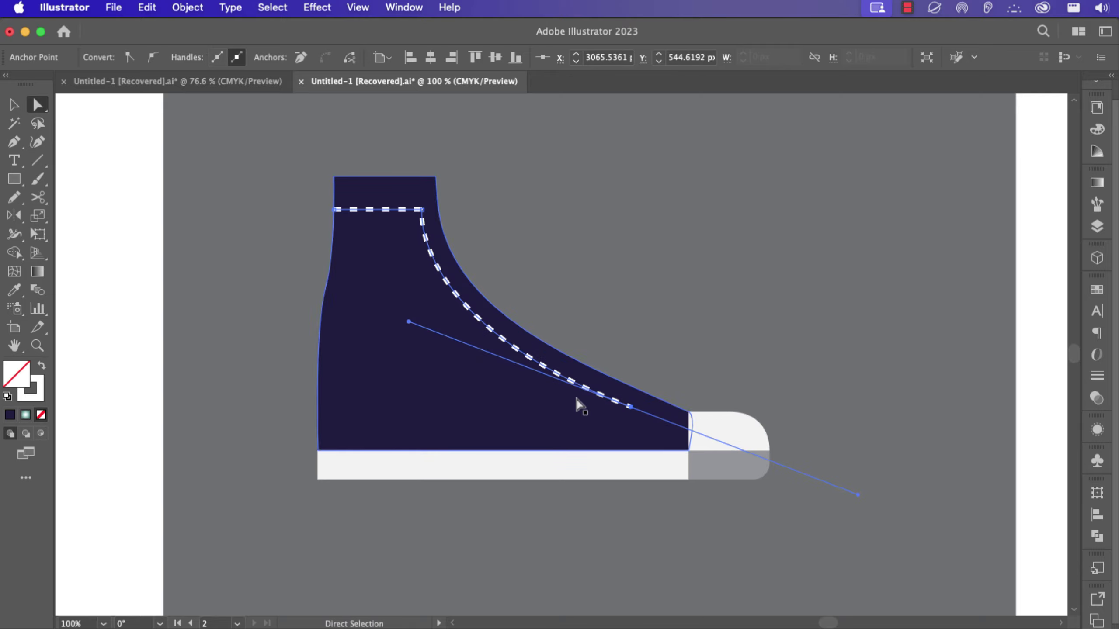
key("p")
left_click(631, 407)
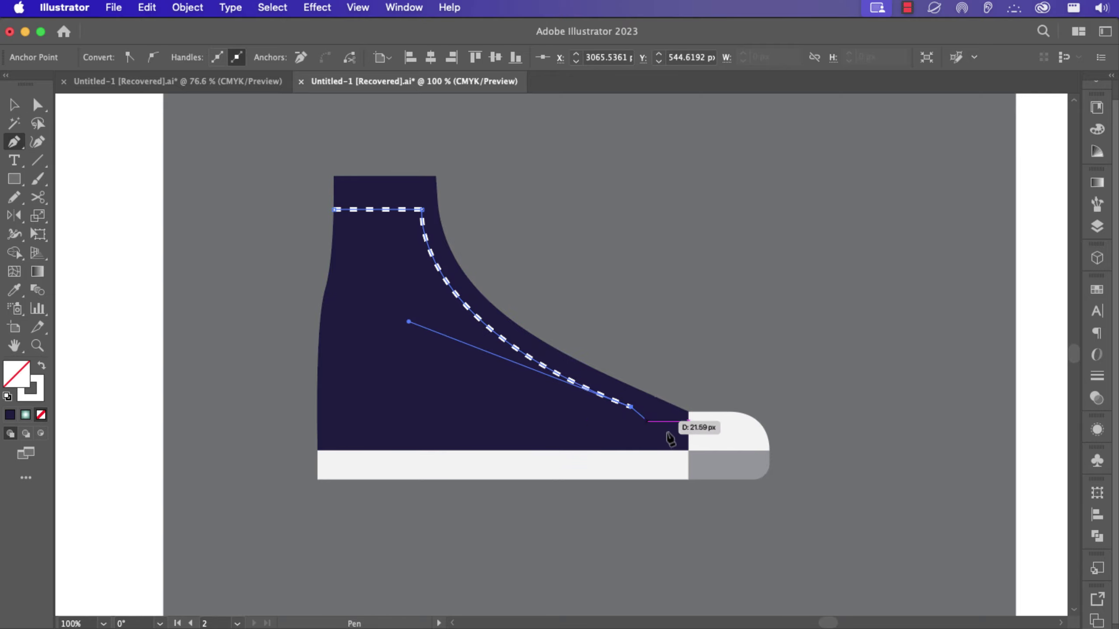
left_click_drag(676, 450, 677, 482)
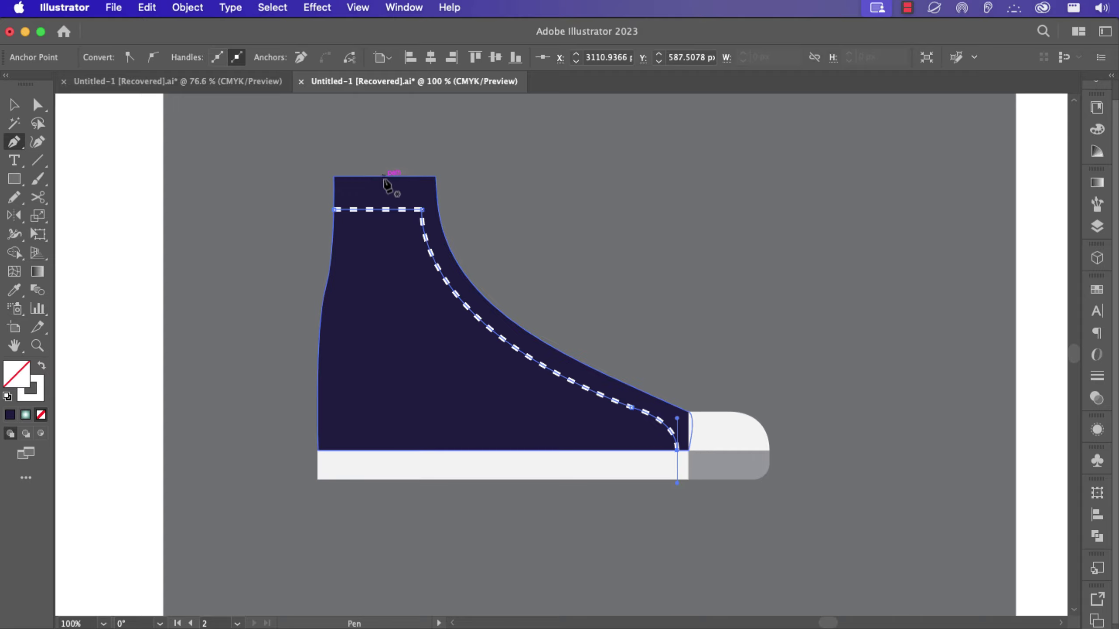
Draw a second curved stitch line from the collar's upper edge to the toe cap, plus a short curved one down to the sole near the toe
left_click(381, 176)
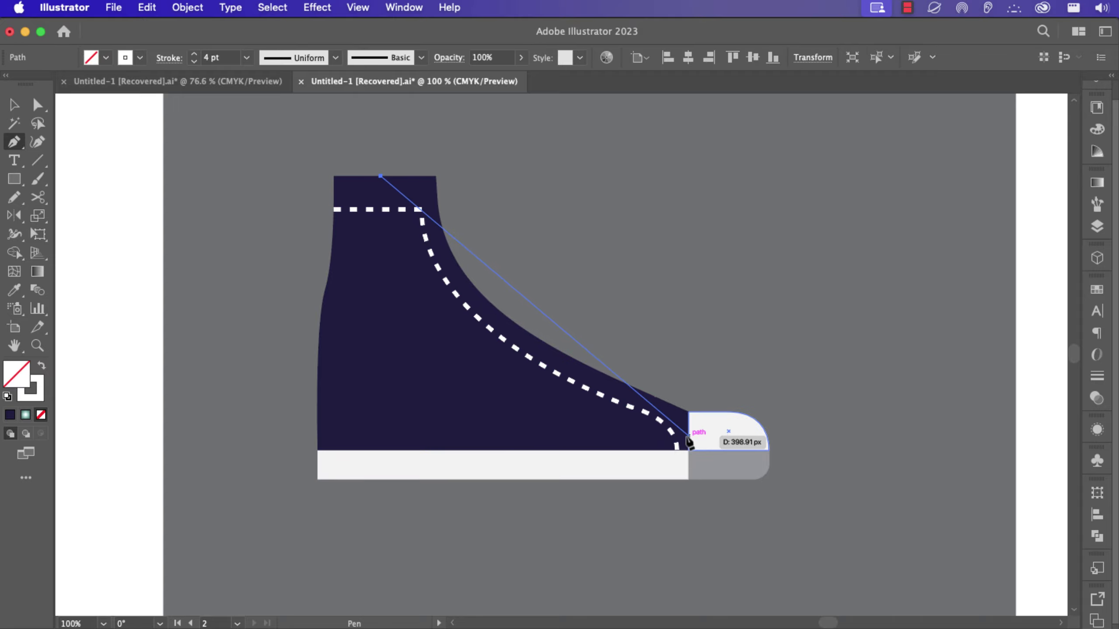
left_click_drag(688, 436, 956, 434)
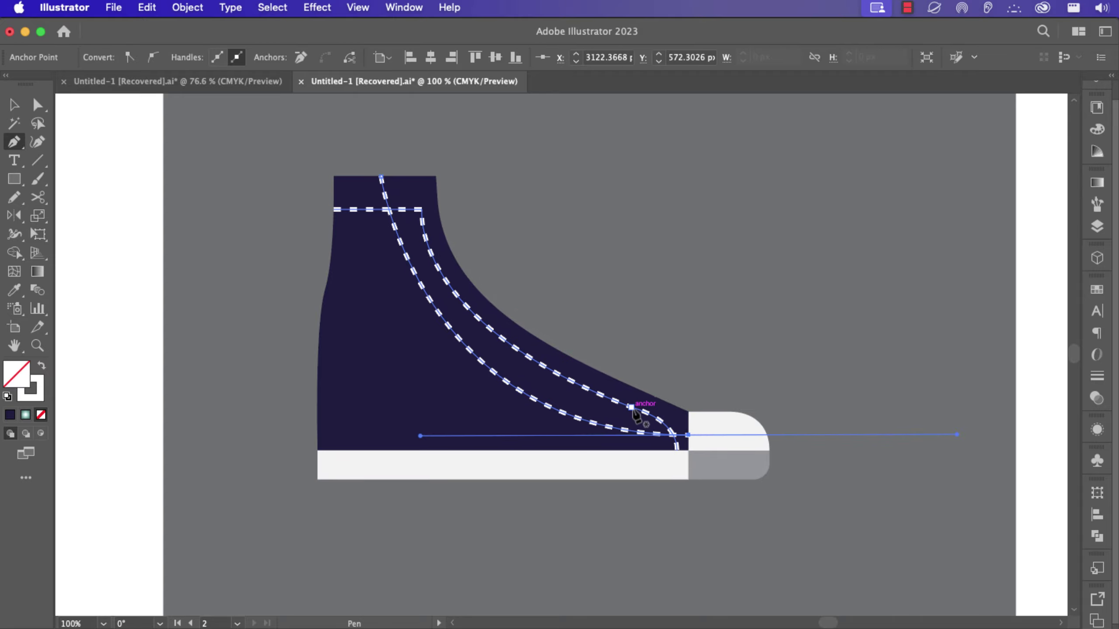
left_click(632, 408)
left_click_drag(622, 451, 649, 477)
key("v")
left_click(638, 303)
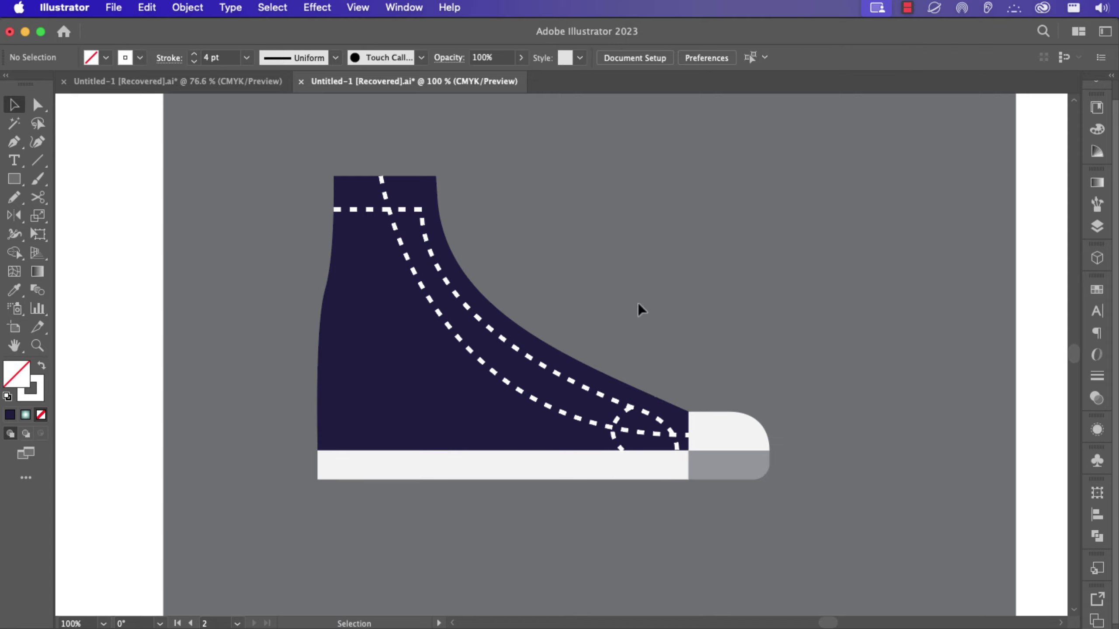
Draw a short, solid white lace across the shoe's upper front edge with the Line Segment tool, 13 pt thick with round caps
left_click(169, 58)
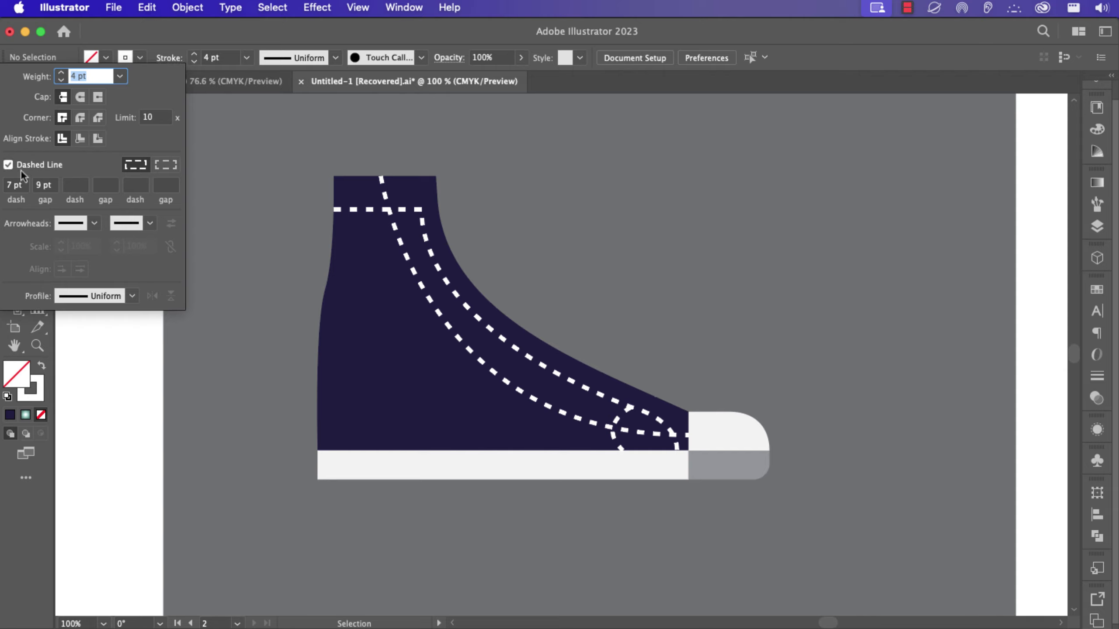
left_click(8, 165)
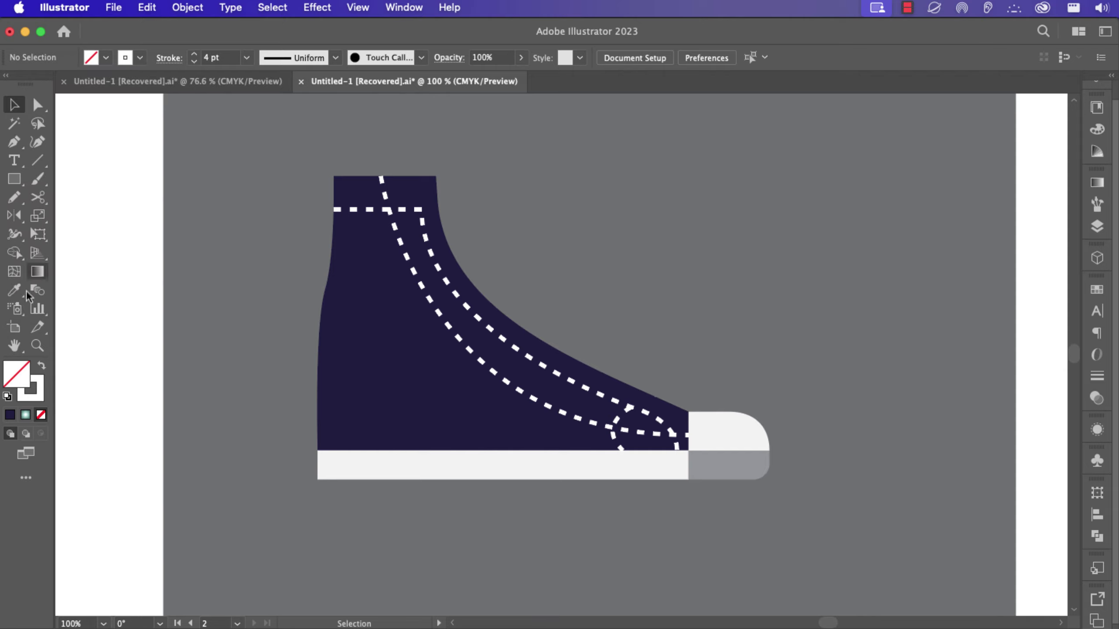
left_click(38, 160)
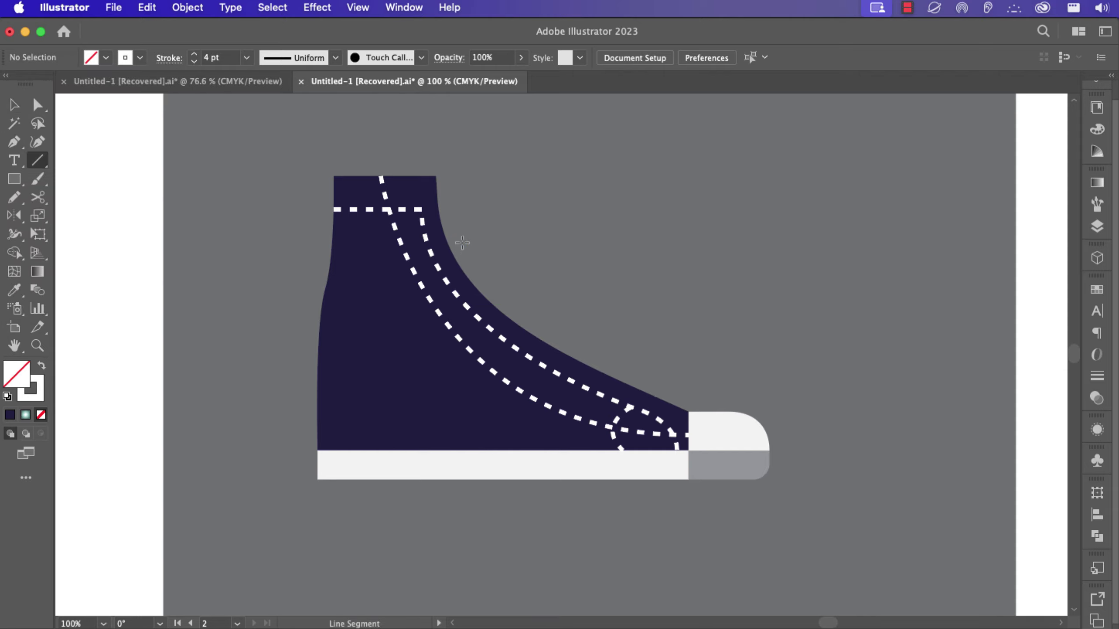
left_click_drag(462, 242, 434, 255)
left_click(194, 54)
left_click(194, 55)
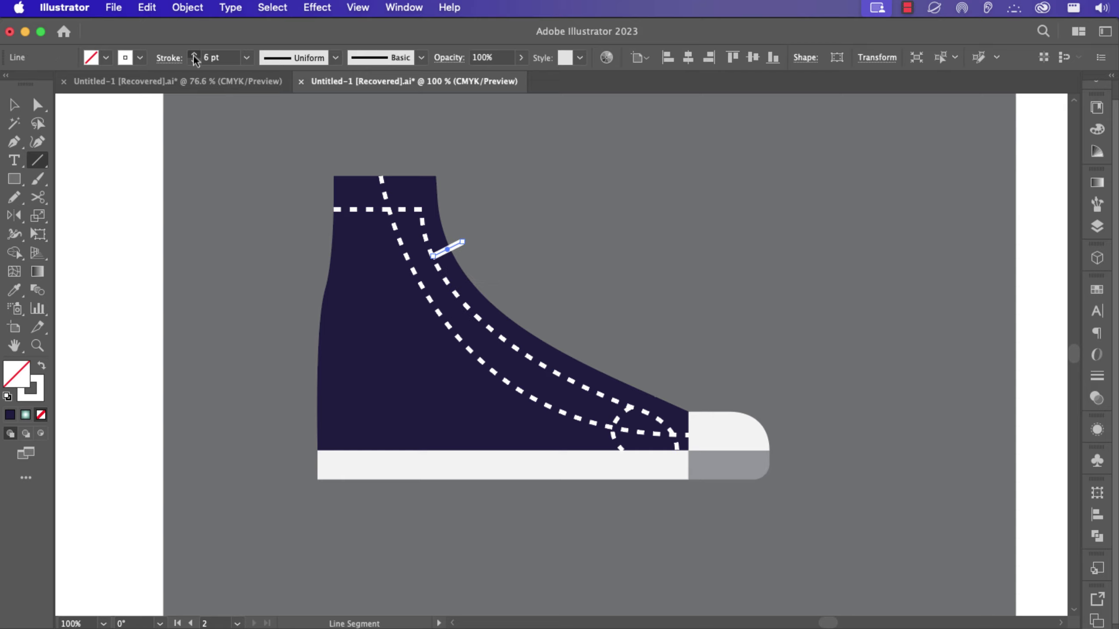
left_click(194, 55)
left_click(194, 55)
left_click(194, 55)
left_click(170, 58)
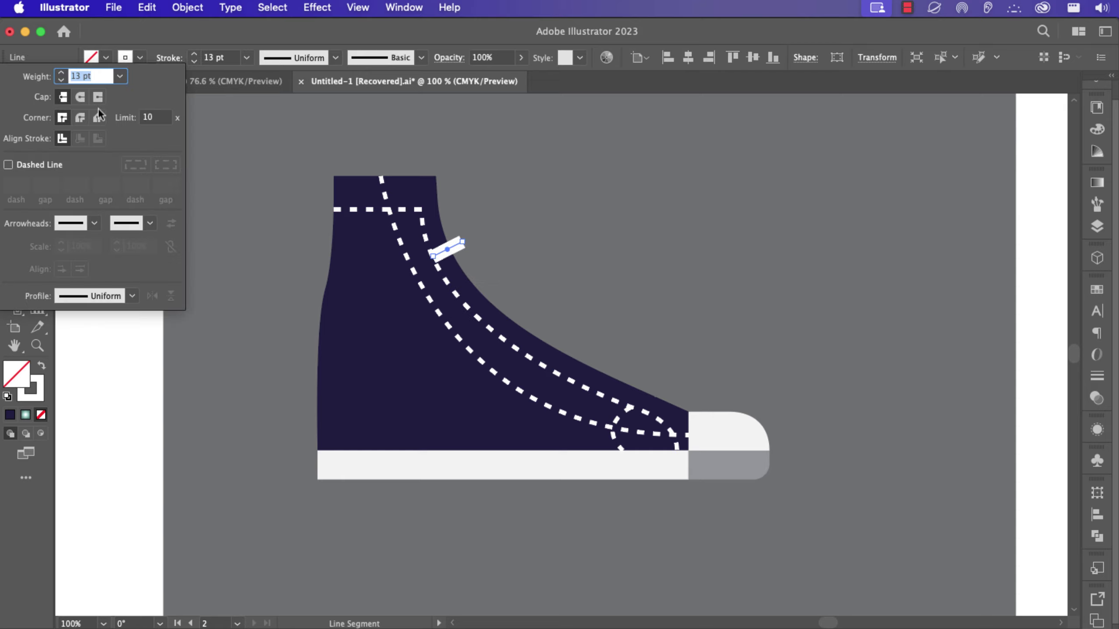
left_click(464, 246)
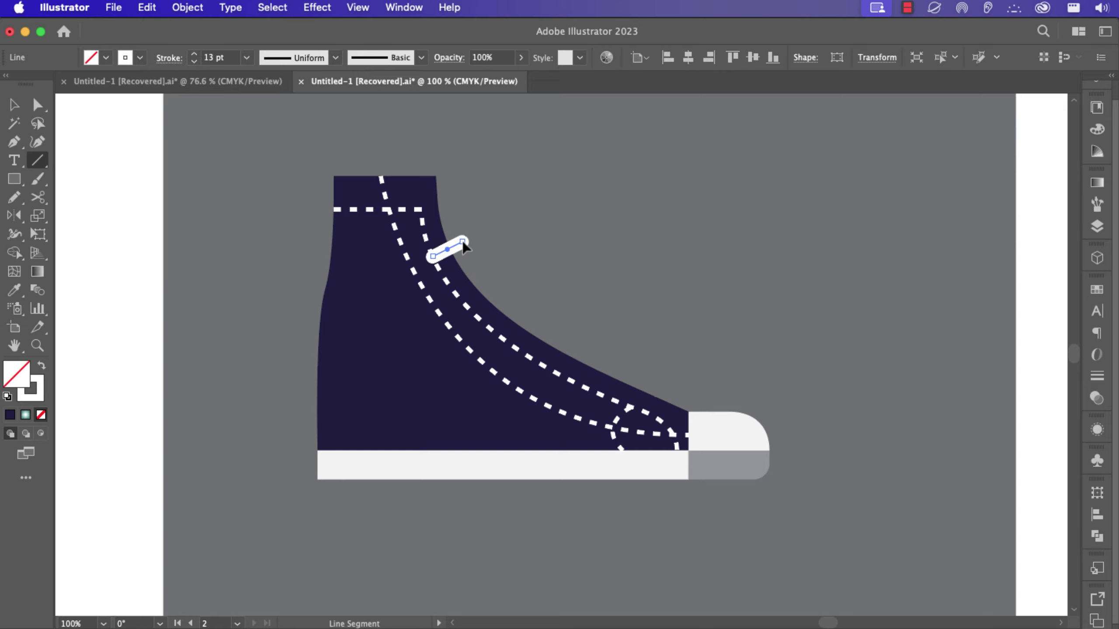
Duplicate the lace six times down the front edge to the toe, angling the copies to follow the curve
mouse_move(463, 241)
left_mouse_down()
mouse_move(445, 256)
mouse_move(494, 318)
mouse_move(492, 337)
left_mouse_up()
scroll(446, 254, "up", 2)
left_click_drag(511, 322, 503, 307)
left_click_drag(487, 327, 542, 385)
left_click_drag(542, 385, 615, 435)
mouse_move(631, 416)
left_mouse_down()
mouse_move(616, 410)
mouse_move(722, 502)
left_mouse_up()
left_click_drag(723, 502, 748, 504)
Draw a white ring eyelet with a 4 pt stroke near the sole at the heel side, and duplicate it beside the first
mouse_move(420, 388)
left_mouse_down()
mouse_move(437, 420)
mouse_move(426, 410)
left_mouse_up()
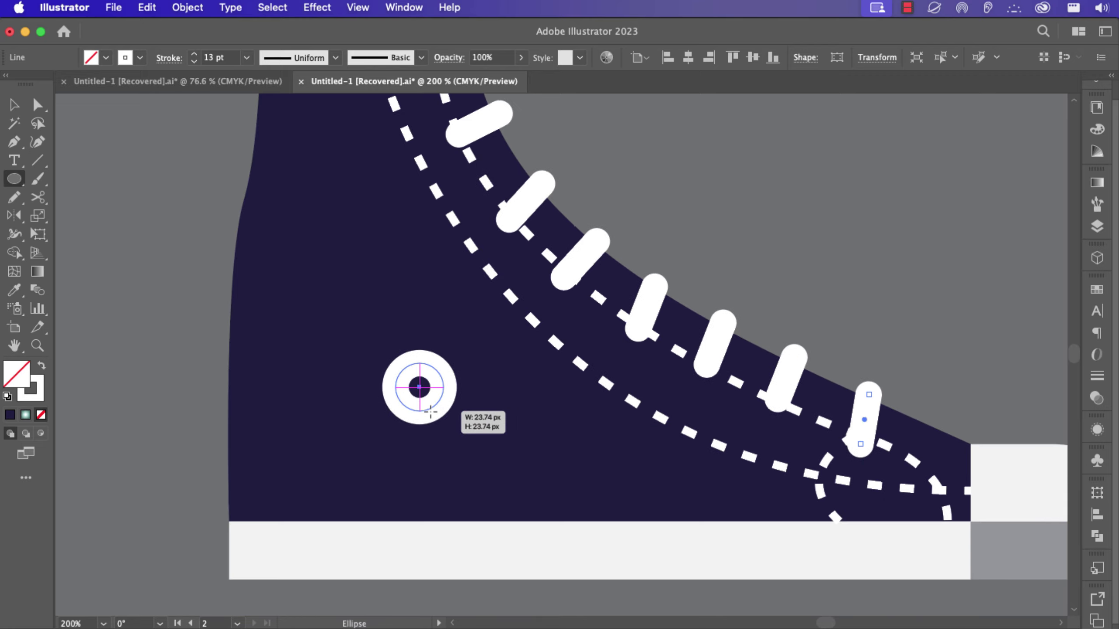
left_click(195, 63)
left_click(196, 63)
left_click(195, 63)
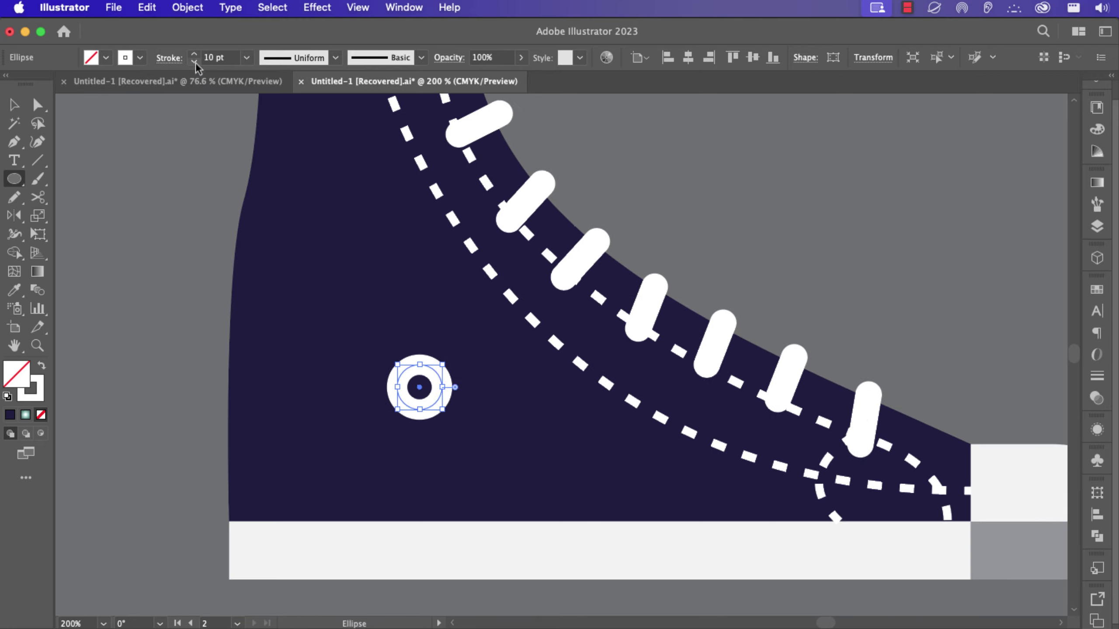
left_click(195, 62)
left_click(195, 62)
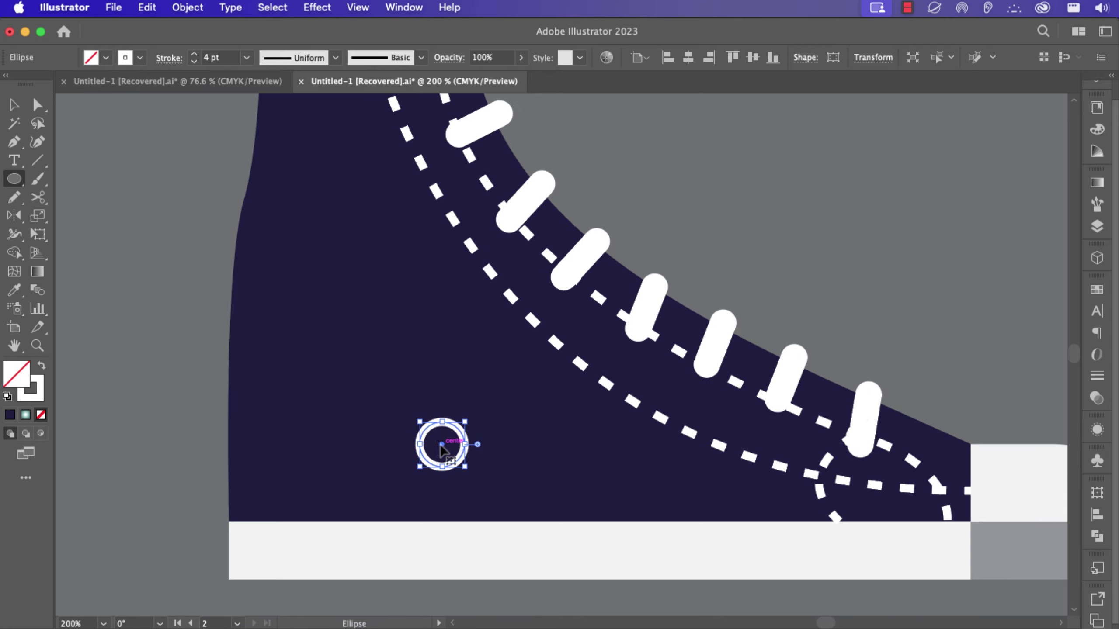
left_click_drag(442, 450, 363, 443)
Draw a solid white circle badge above the eyelets, with a centred five-pointed star filled in the shoe's navy
left_click_drag(348, 289, 403, 372)
key("shift+x")
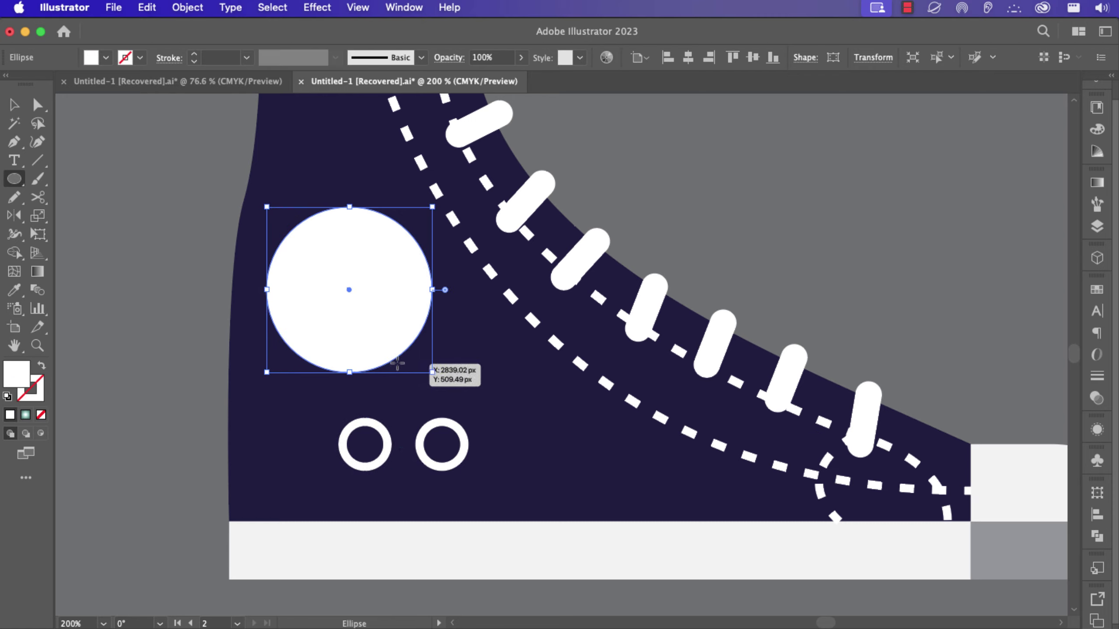
left_click_drag(349, 289, 370, 356)
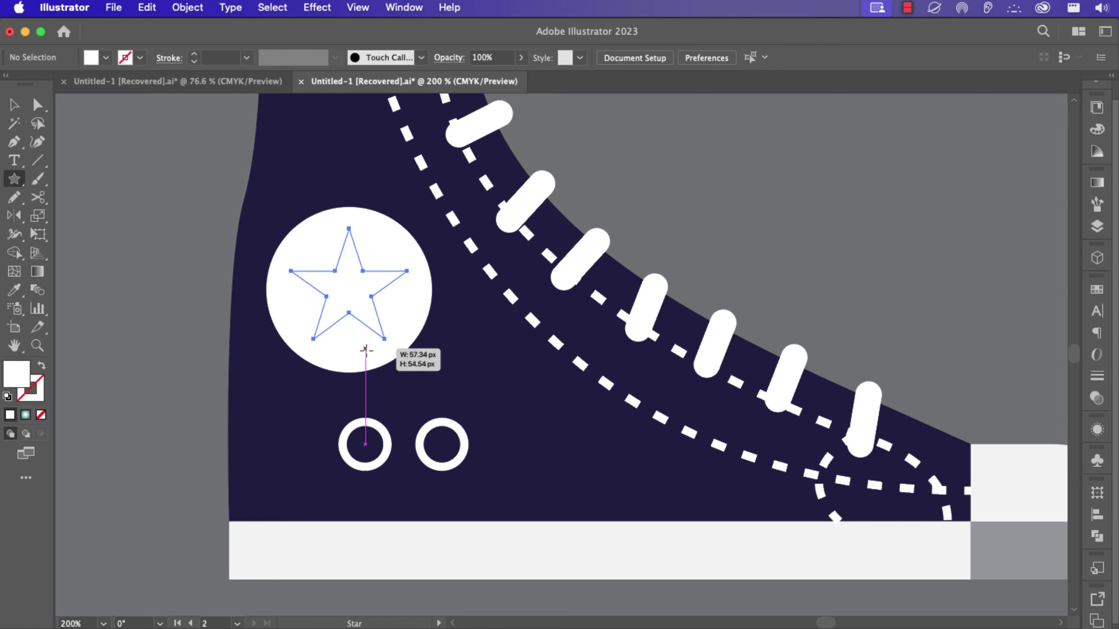
key("i")
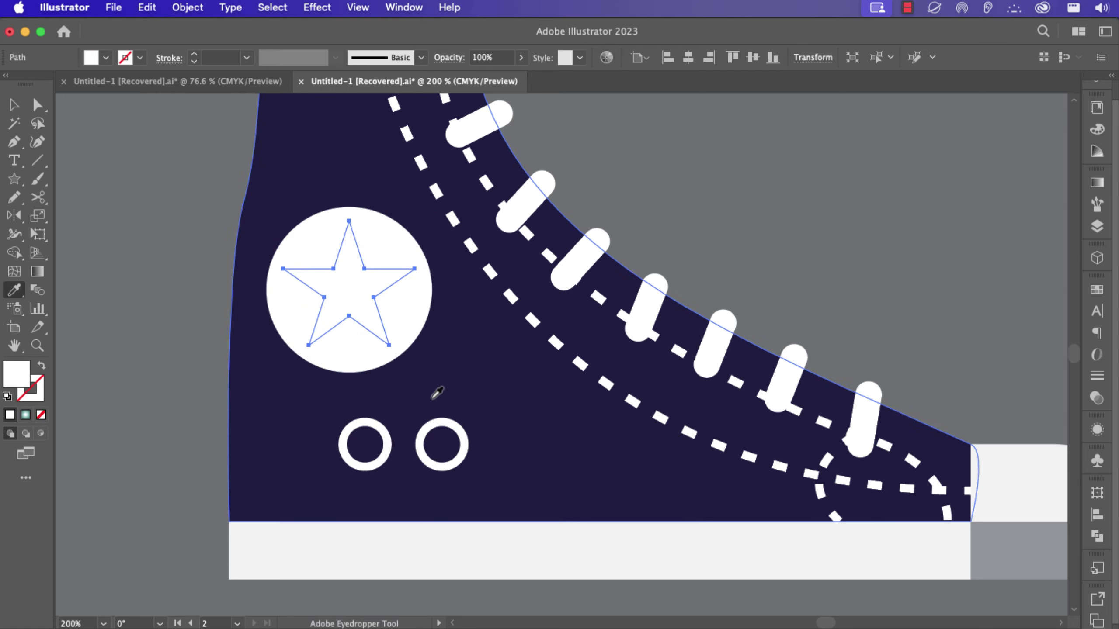
left_click(491, 408)
Move the whole high-top shoe to the artboard's upper right area and create a copy reflected about the vertical axis
key("super+0")
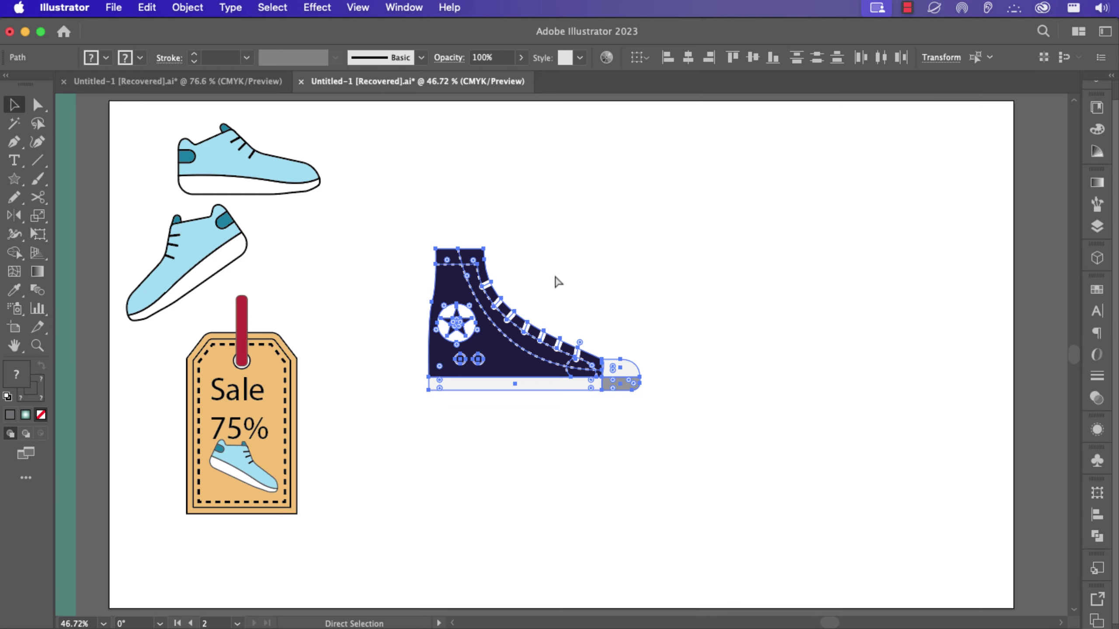
key("v")
left_click_drag(500, 345, 837, 260)
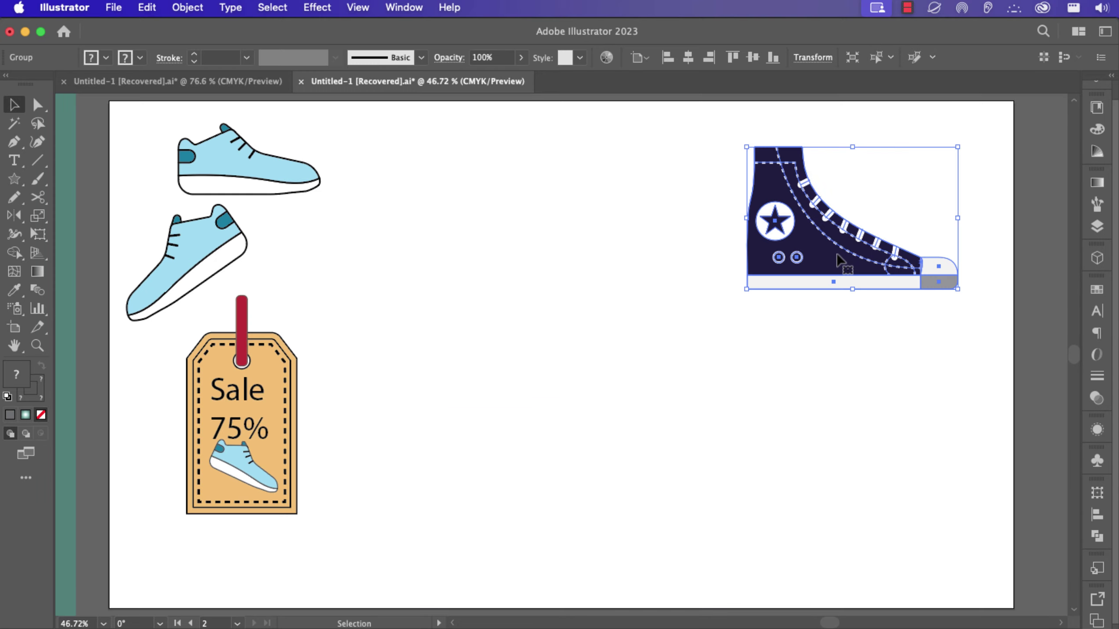
key("o")
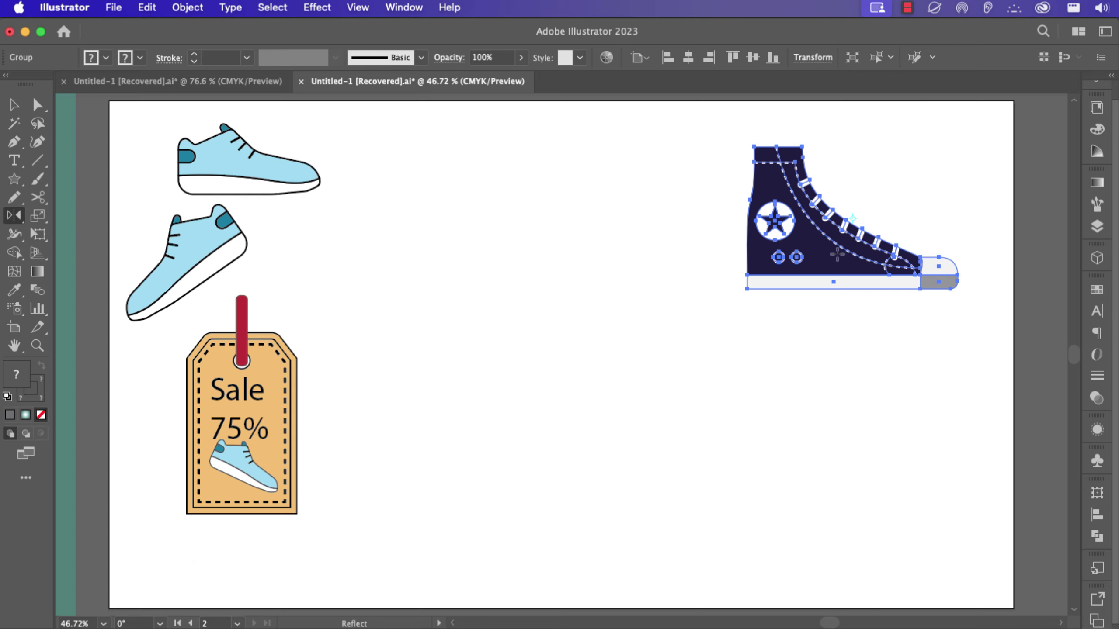
key("Return")
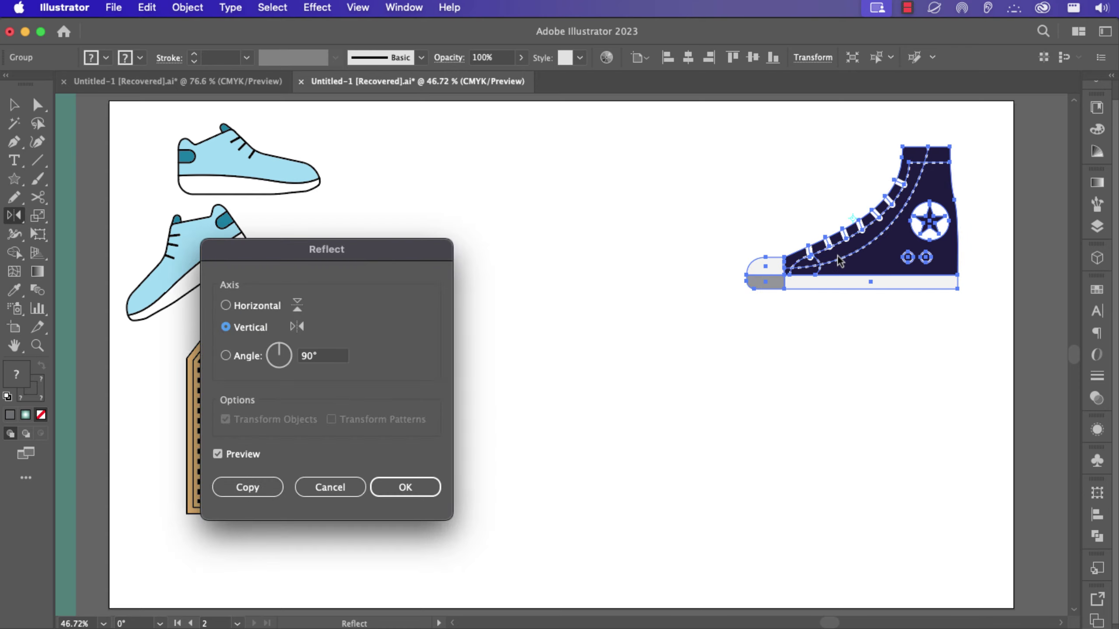
left_click(258, 489)
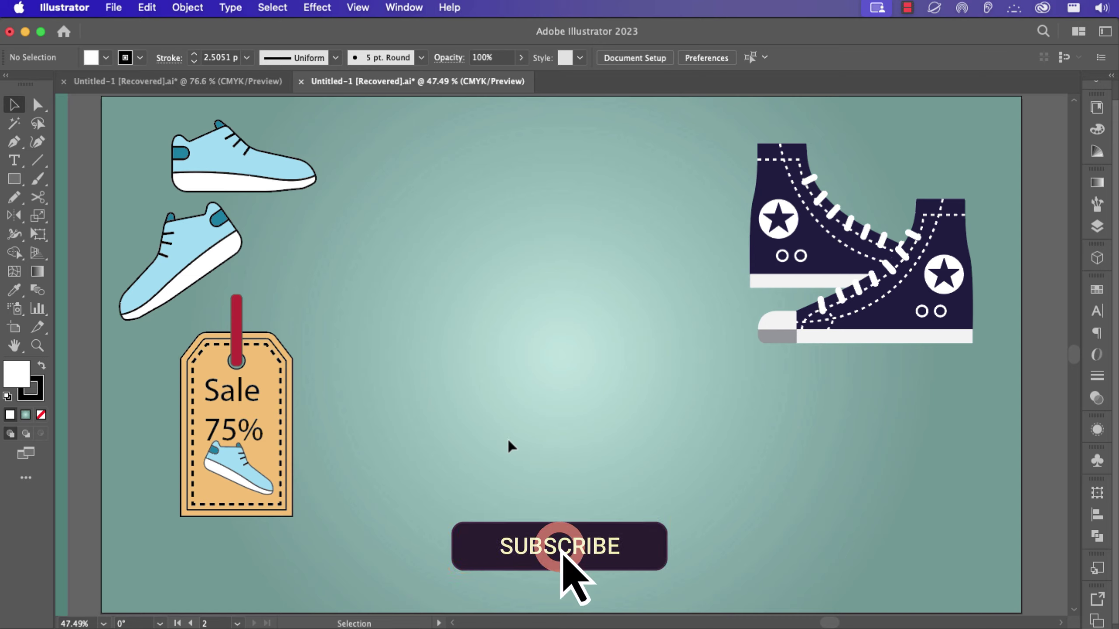
Draw a wide white rectangle in the artboard's lower middle area and position it beside the sale tag
key("m")
mouse_move(395, 332)
left_mouse_down()
mouse_move(482, 400)
mouse_move(849, 500)
mouse_move(840, 498)
left_mouse_up()
key("v")
left_click_drag(619, 420, 565, 437)
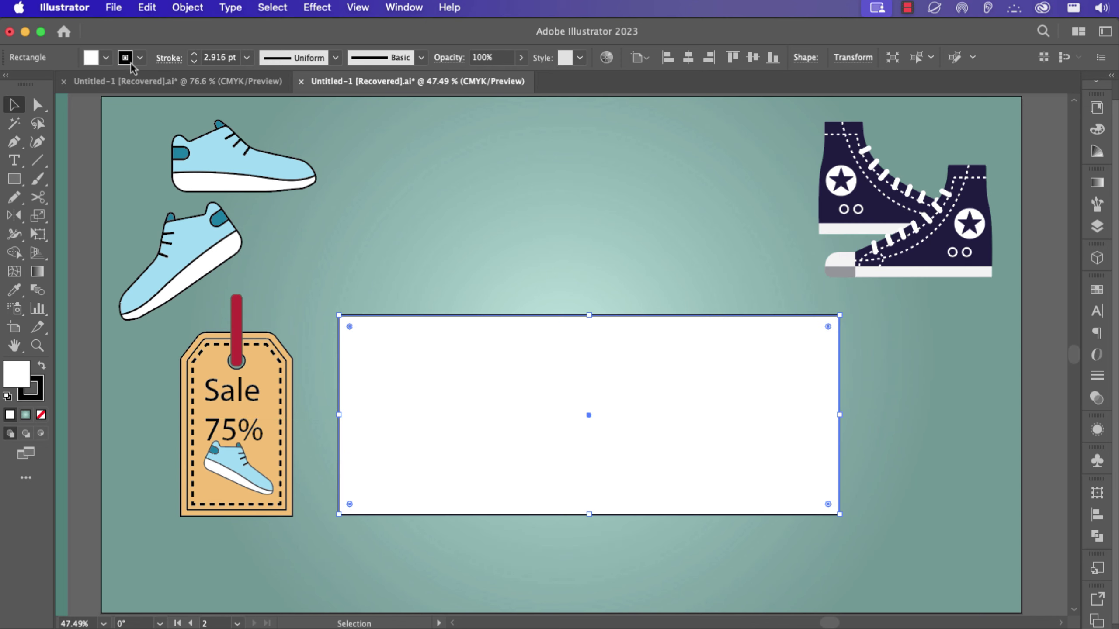
Remove the wide rectangle's stroke and fill it with pale blue-grey (C 34.05, M 8.89, Y 14.09)
left_click(126, 57)
left_click(10, 88)
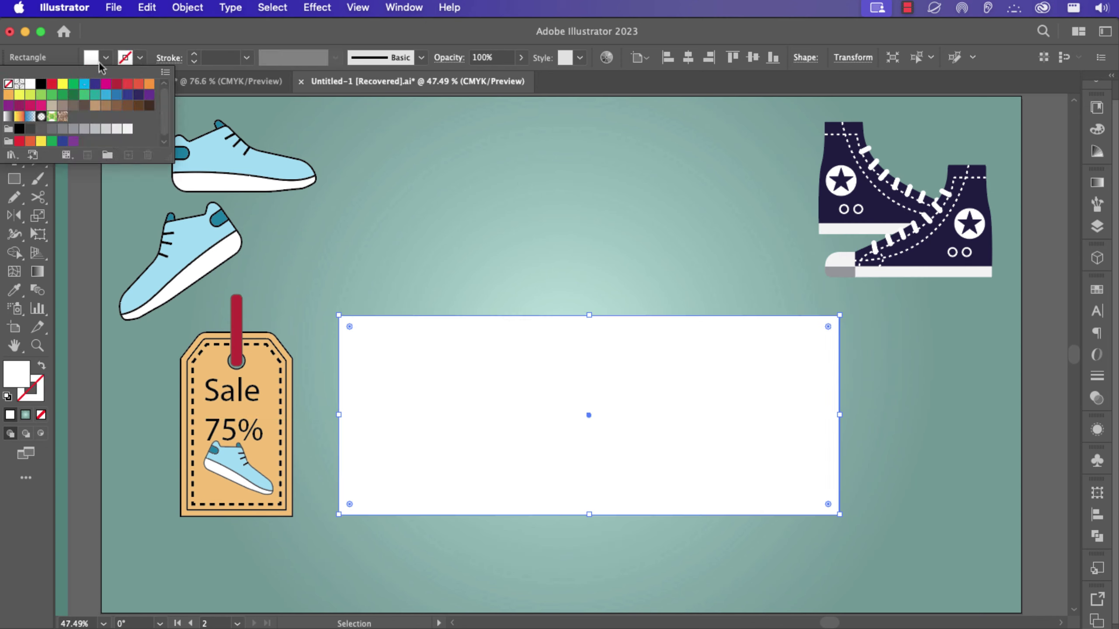
left_click(105, 59)
left_click(81, 85)
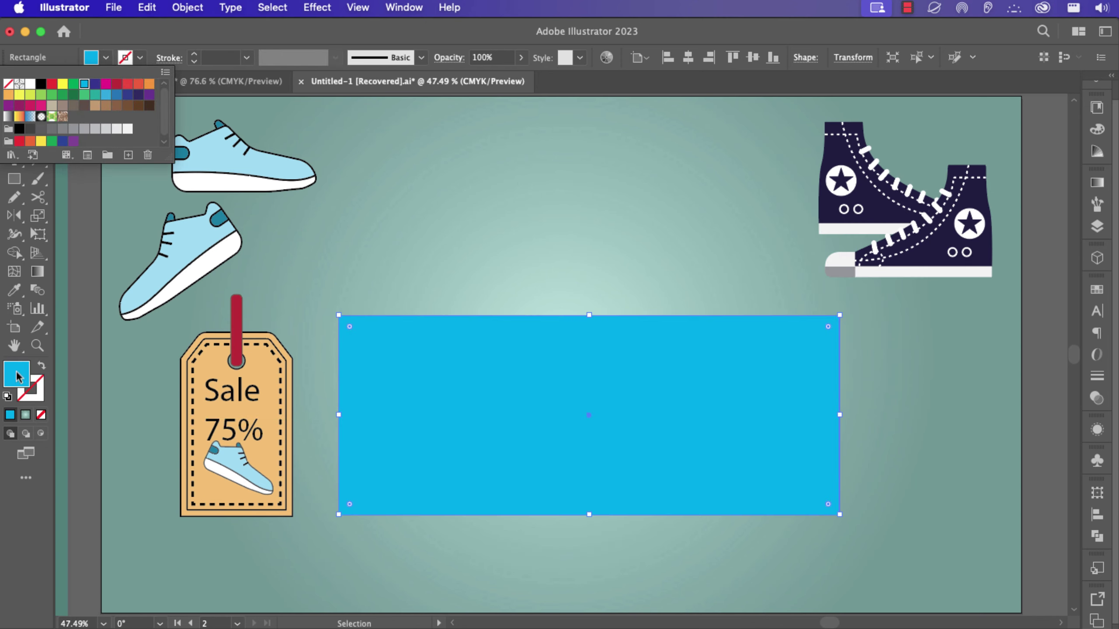
left_click(17, 373)
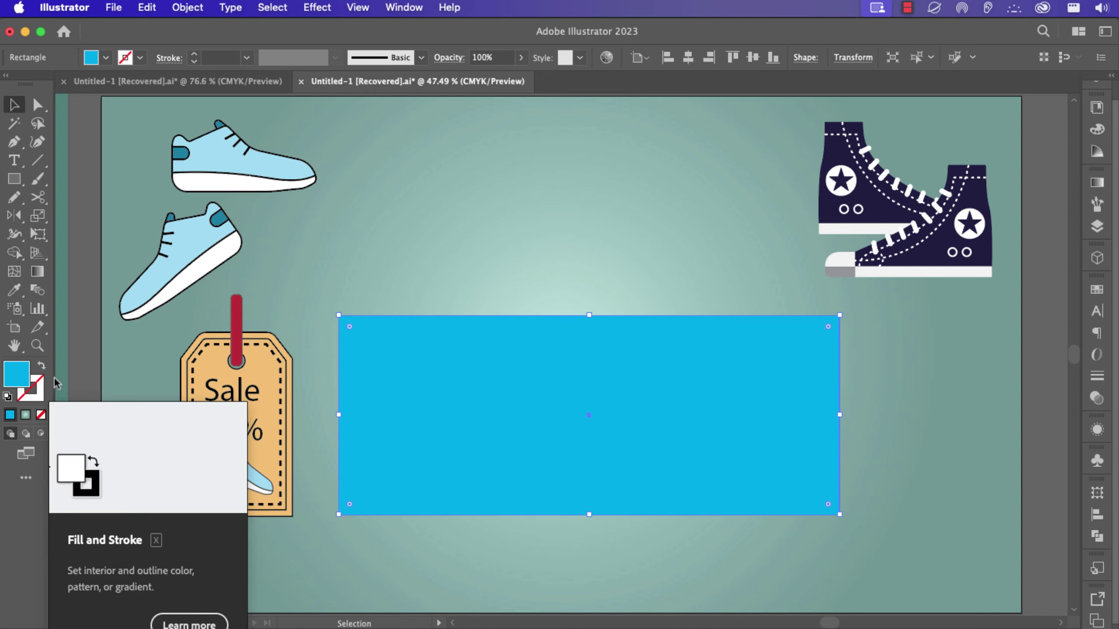
double_click(22, 387)
left_click_drag(705, 264, 700, 252)
key("Return")
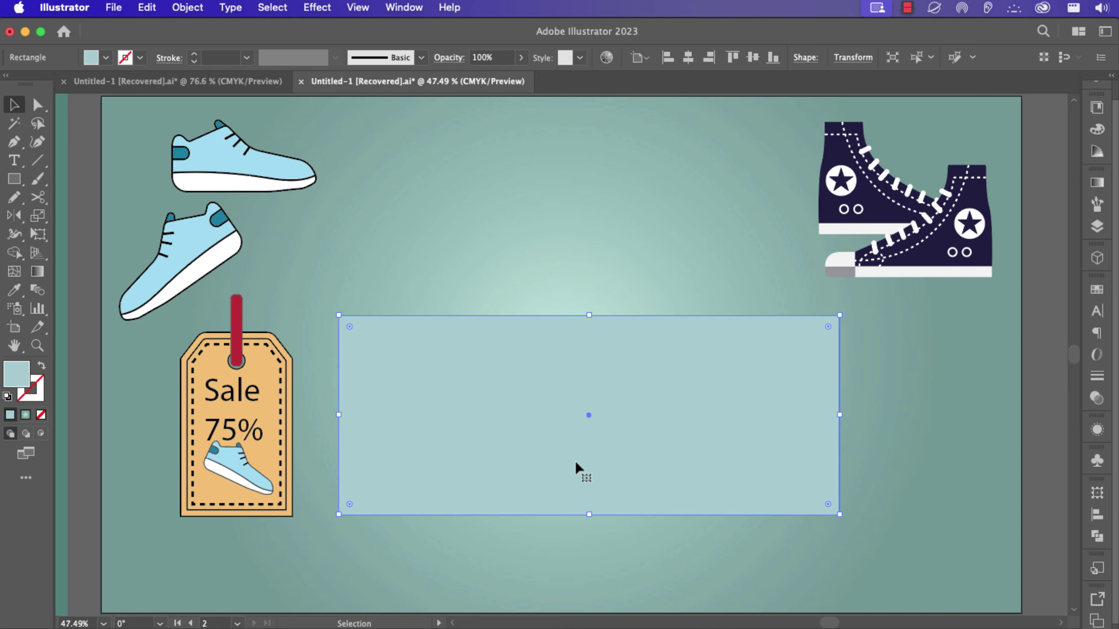
Draw a freehand blob in muted teal (C 54.67, M 20.37, Y 29.43) on the panel and place a reflected copy overlapping the panel's left edge
key("n")
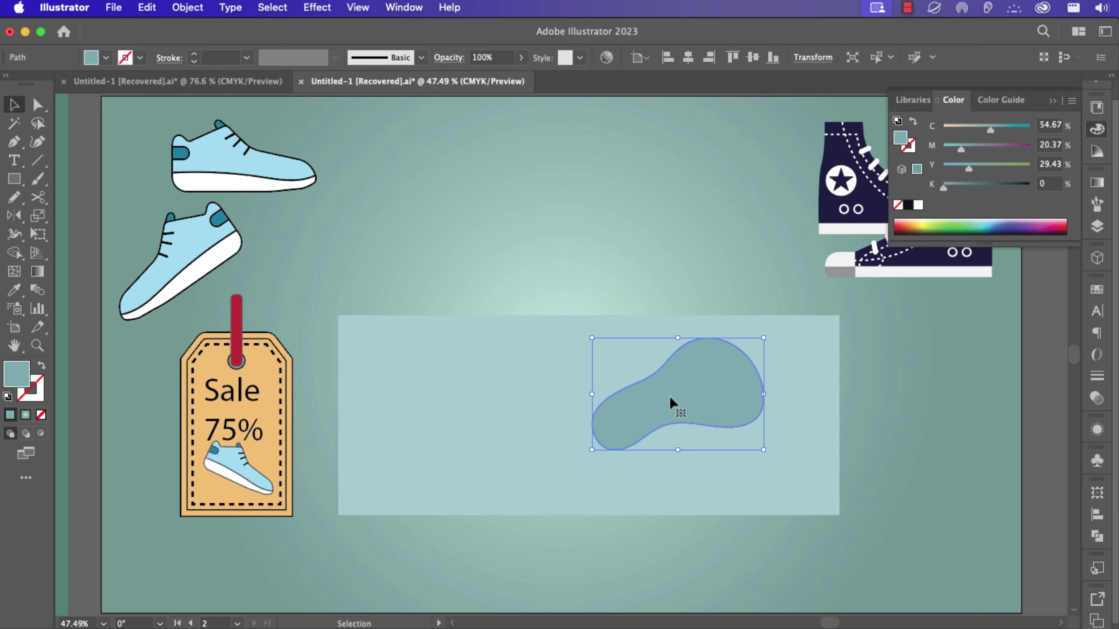
left_click_drag(669, 396, 457, 409)
left_click_drag(388, 380, 306, 358)
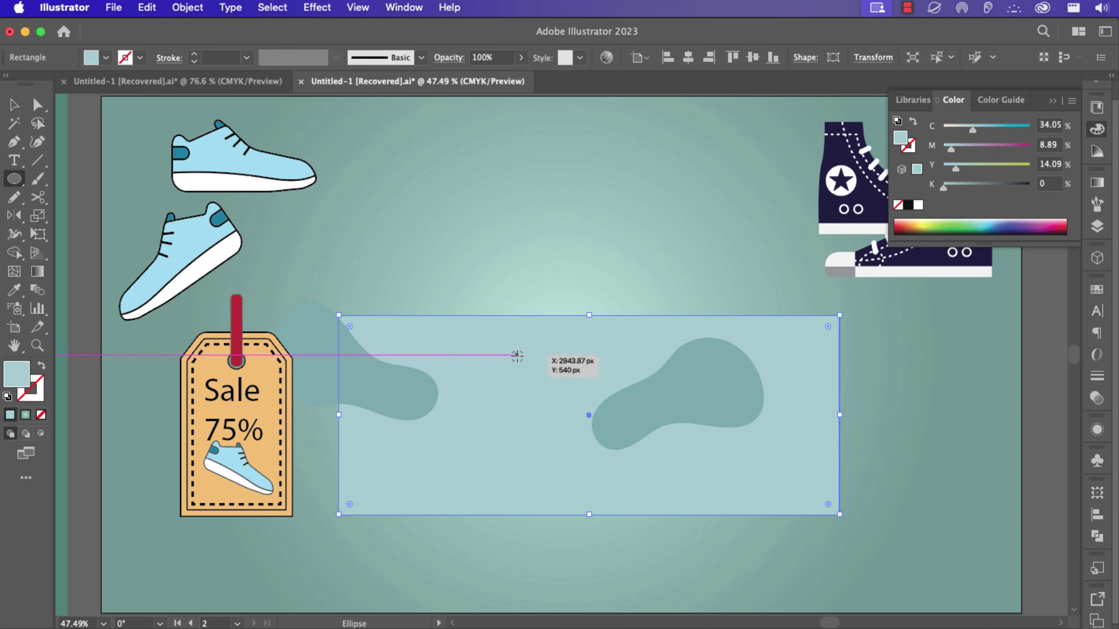
Draw a large muted-teal circle between the two blobs and a much smaller one near the panel's lower edge
left_click_drag(518, 355, 537, 375)
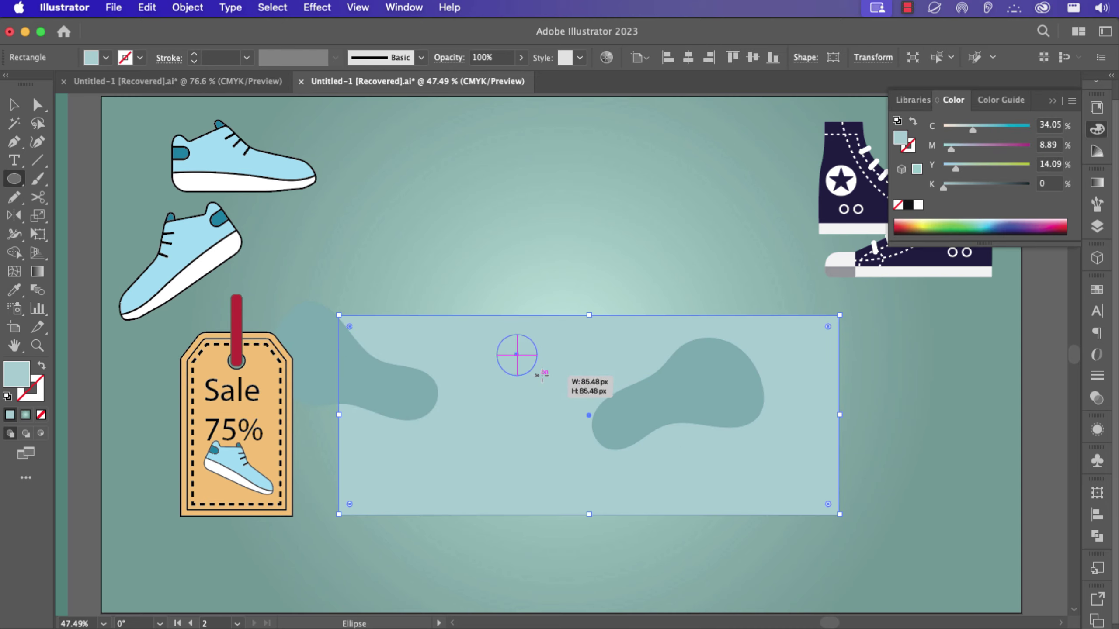
left_click_drag(537, 374, 556, 394)
mouse_move(554, 483)
left_mouse_down()
mouse_move(548, 475)
mouse_move(526, 489)
left_mouse_up()
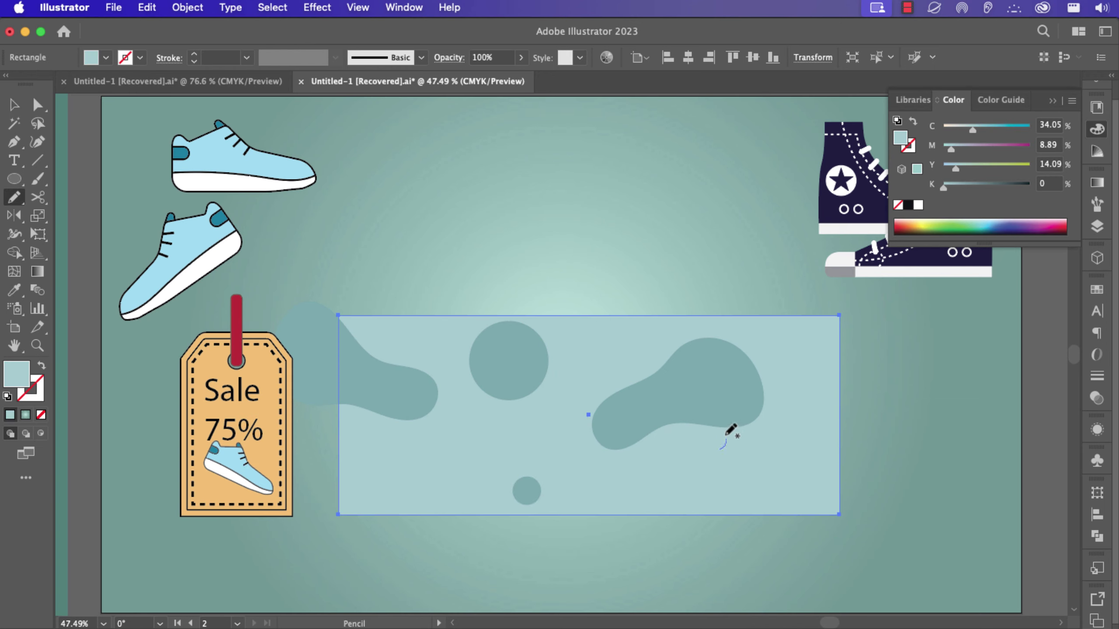
Sketch a small white freehand oval outline beneath the right-hand blob and create a uniformly enlarged concentric copy with its stroke scaled
left_click_drag(712, 451, 719, 449)
key("v")
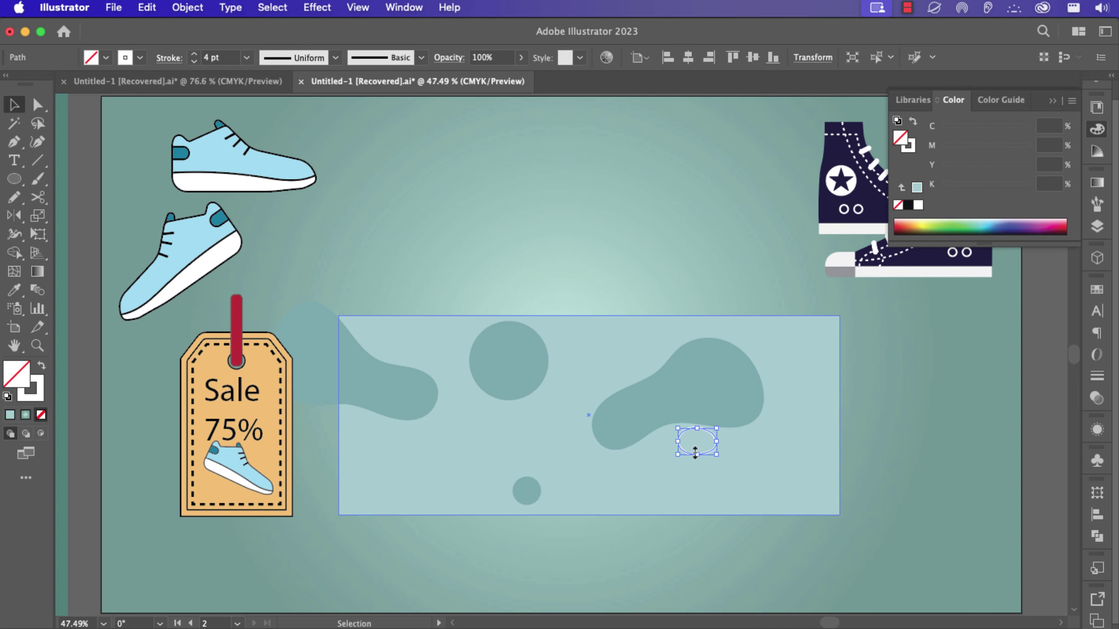
key("s")
key("Return")
left_click_drag(661, 185, 307, 243)
key("Down")
key("Down")
key("Down")
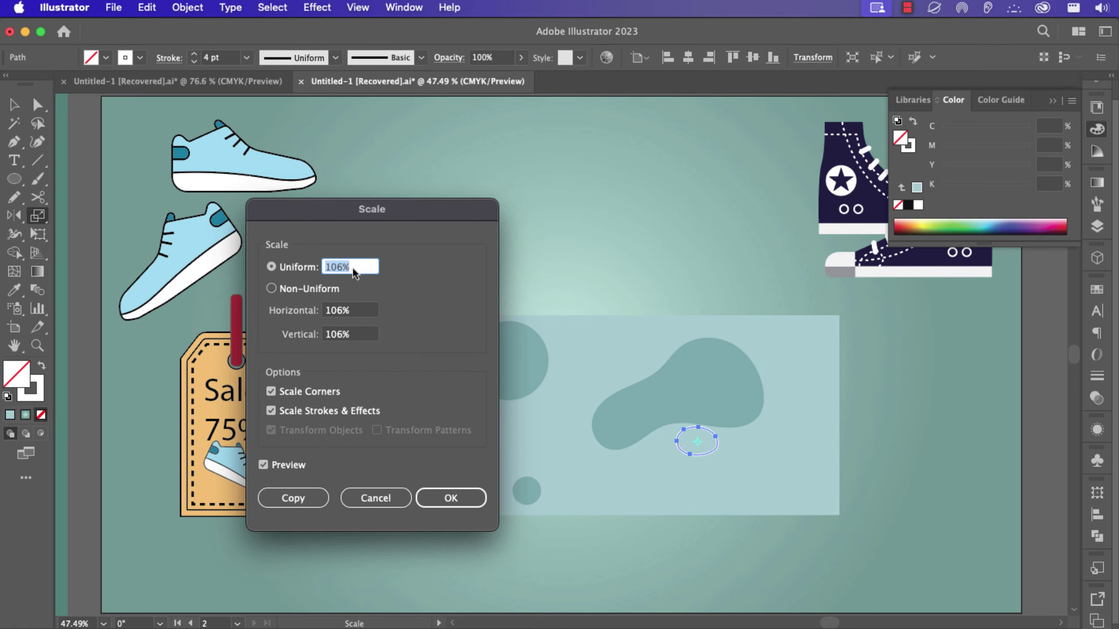
key("Up")
key("Up")
key("Up")
key("Up")
key("Up")
key("Up")
key("Up")
key("Up")
key("Up")
key("Up")
key("Up")
key("Up")
key("Up")
key("Up")
key("Up")
key("Up")
key("Up")
key("Up")
key("Up")
left_click(293, 498)
key("v")
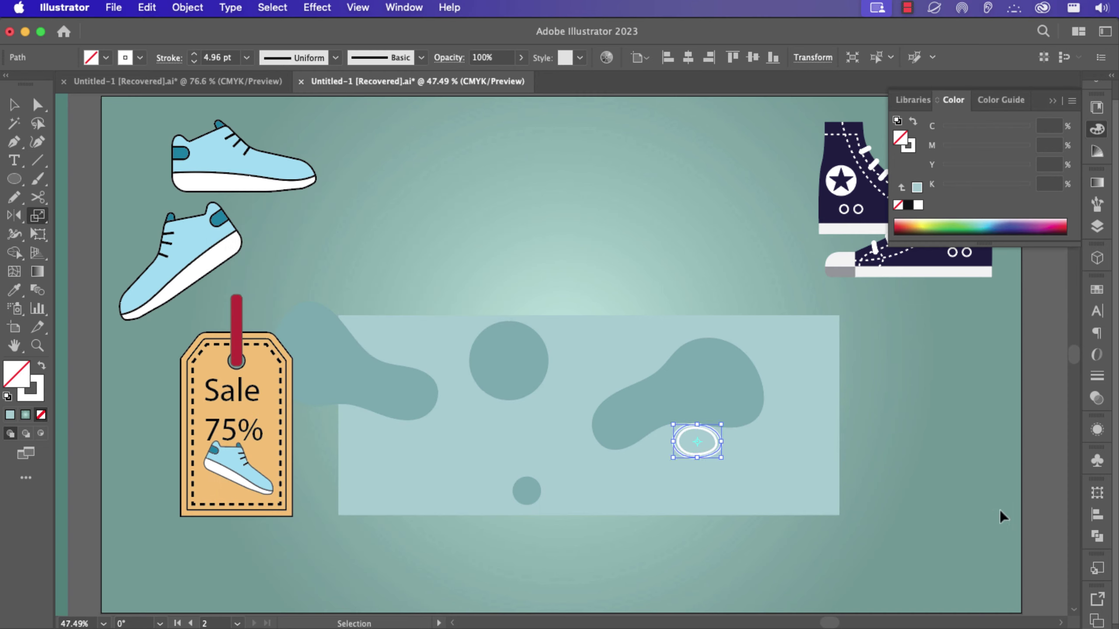
Repeat the enlarged oval copy outward three times, and set the stroke of all concentric rings to 4 pt
key("super+d")
key("super+d")
key("super+d")
key("s")
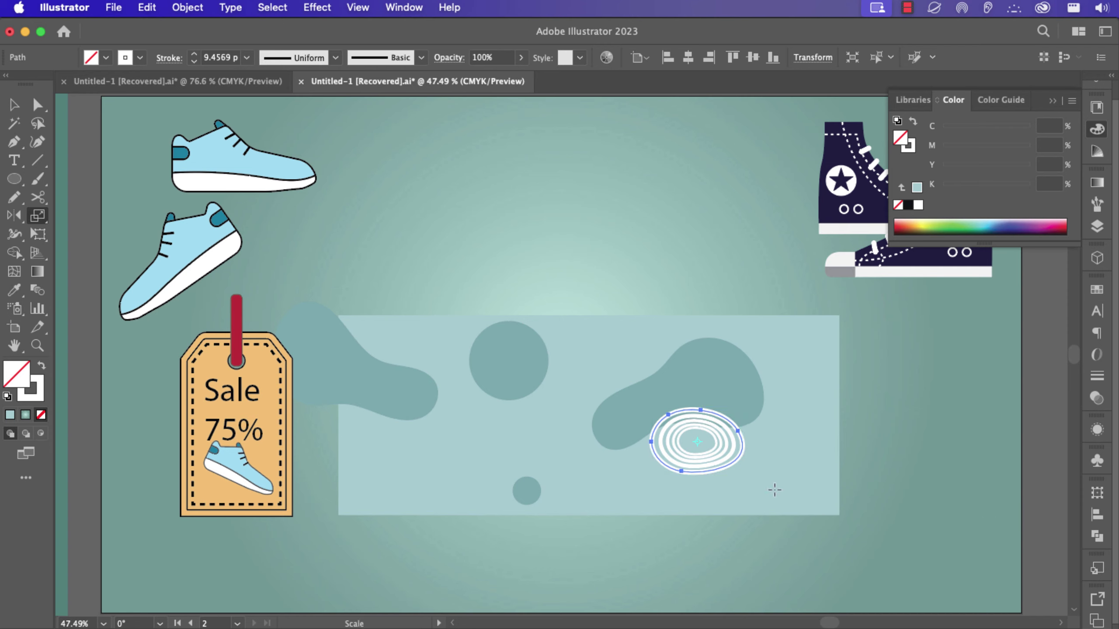
key("v")
left_click_drag(751, 489, 706, 451)
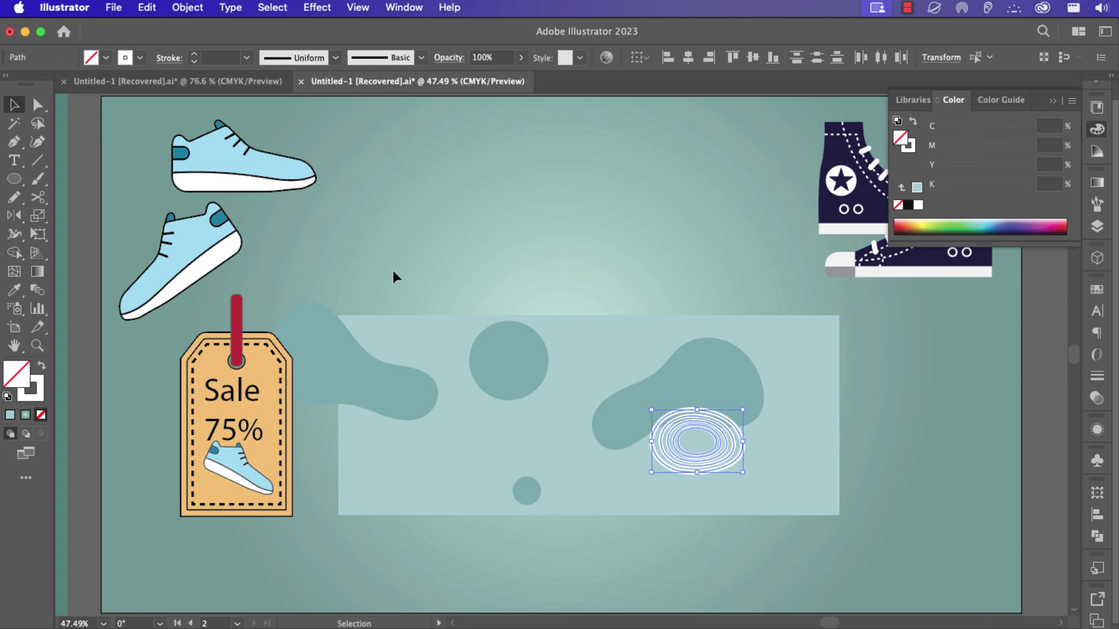
left_click(194, 56)
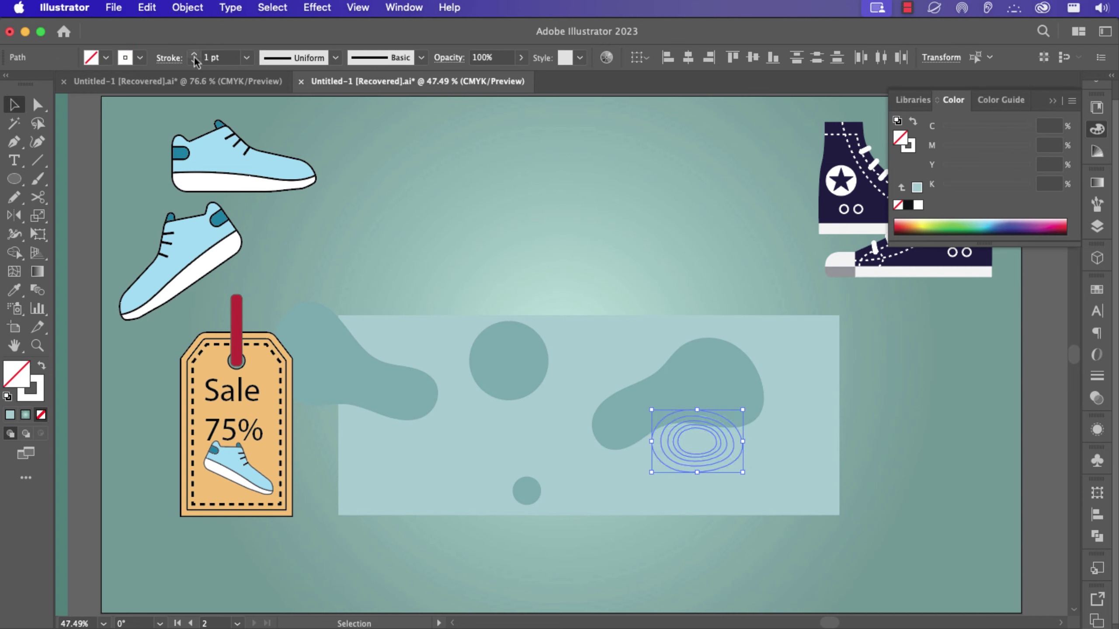
left_click(194, 57)
left_click(194, 56)
left_click(194, 56)
Group the concentric rings and place a dark teal copy over the panel's lower-right corner
mouse_move(749, 494)
left_mouse_down()
mouse_move(695, 451)
mouse_move(844, 526)
left_mouse_up()
key("super+g")
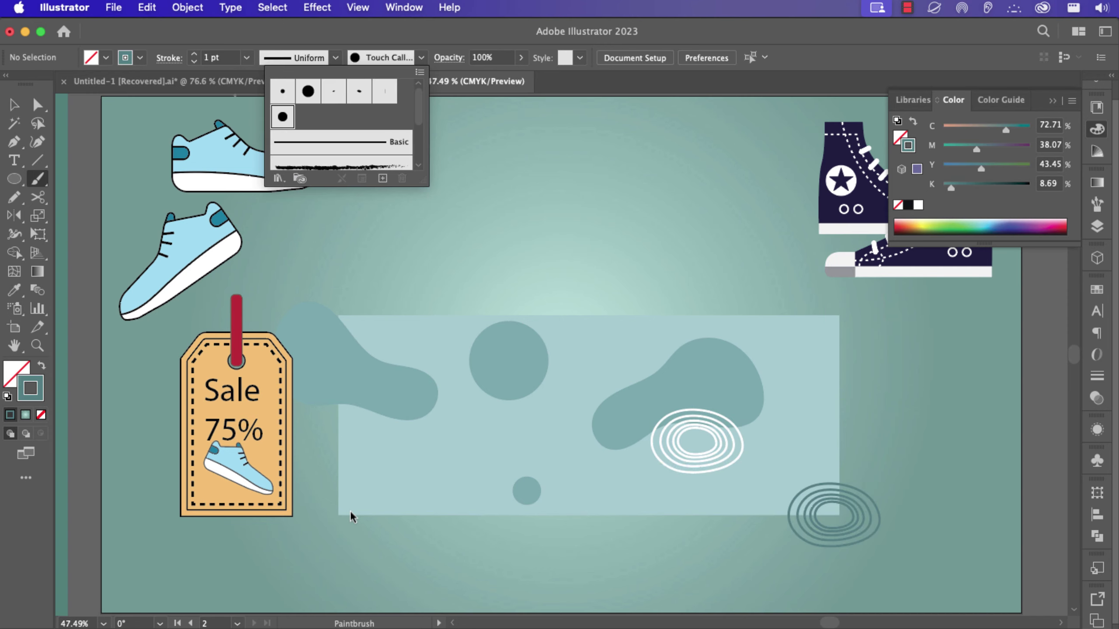
Paint two parallel wavy teal strokes across the panel's lower-left edge with the 1 pt Touch Calligraphic brush
left_click(329, 471)
left_click_drag(312, 470, 411, 470)
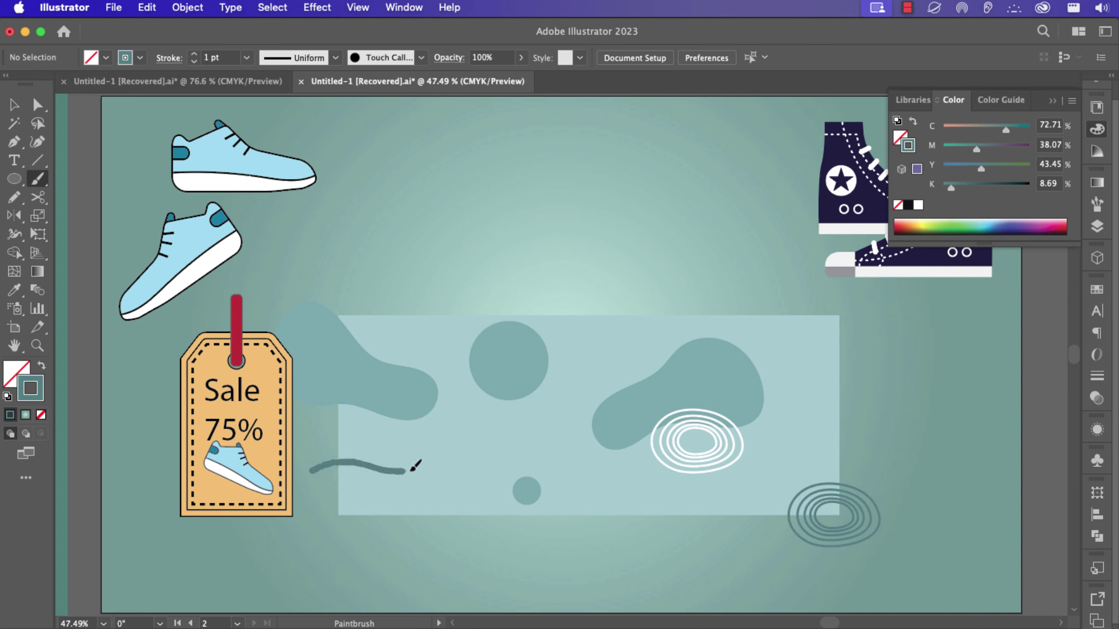
left_click_drag(342, 481, 421, 485)
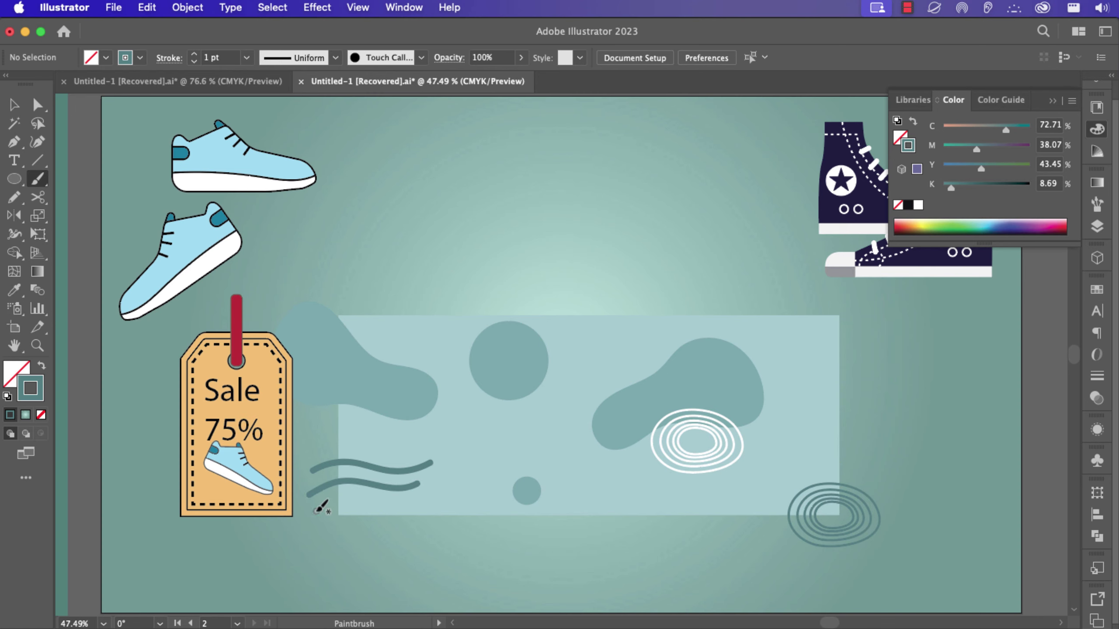
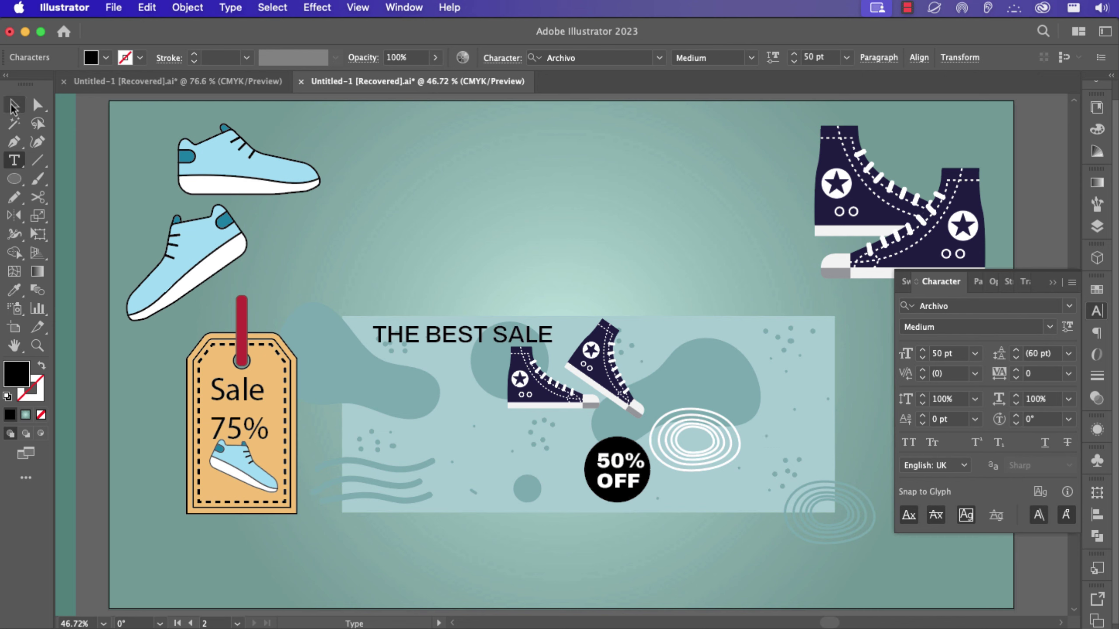
Move the THE BEST SALE heading closer to the panel's upper-left corner and shift the two small high-tops right and down
left_click(12, 108)
left_click_drag(462, 333, 440, 345)
left_click(534, 374)
left_click(589, 371, "shift")
left_click_drag(589, 371, 612, 385)
Duplicate the heading directly below, change the copy's text to NEW SNEAKERS and set its weight to Black
left_click_drag(440, 351, 446, 374)
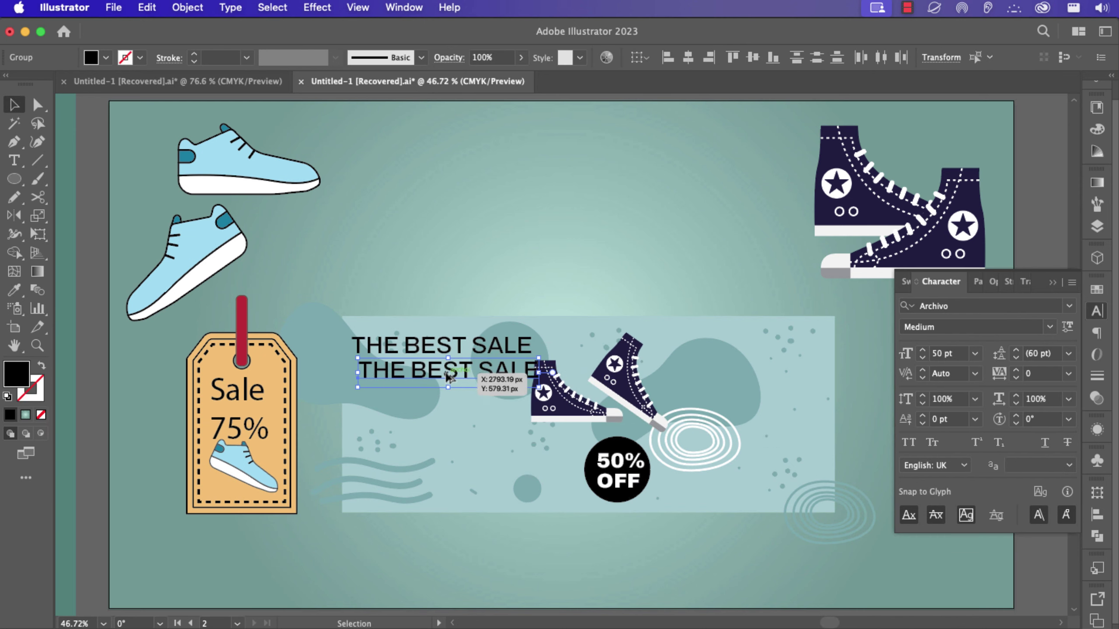
double_click(449, 377)
key("super+a")
type("NEW SNEAKE")
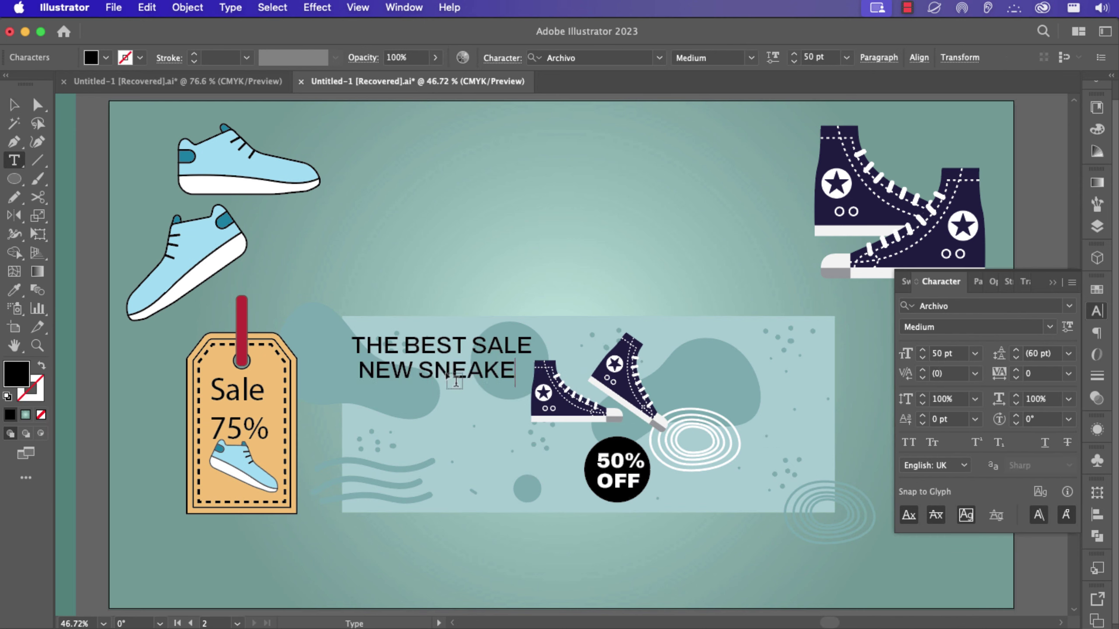
type("RS")
key("Escape")
left_click(1050, 326)
left_click(970, 490)
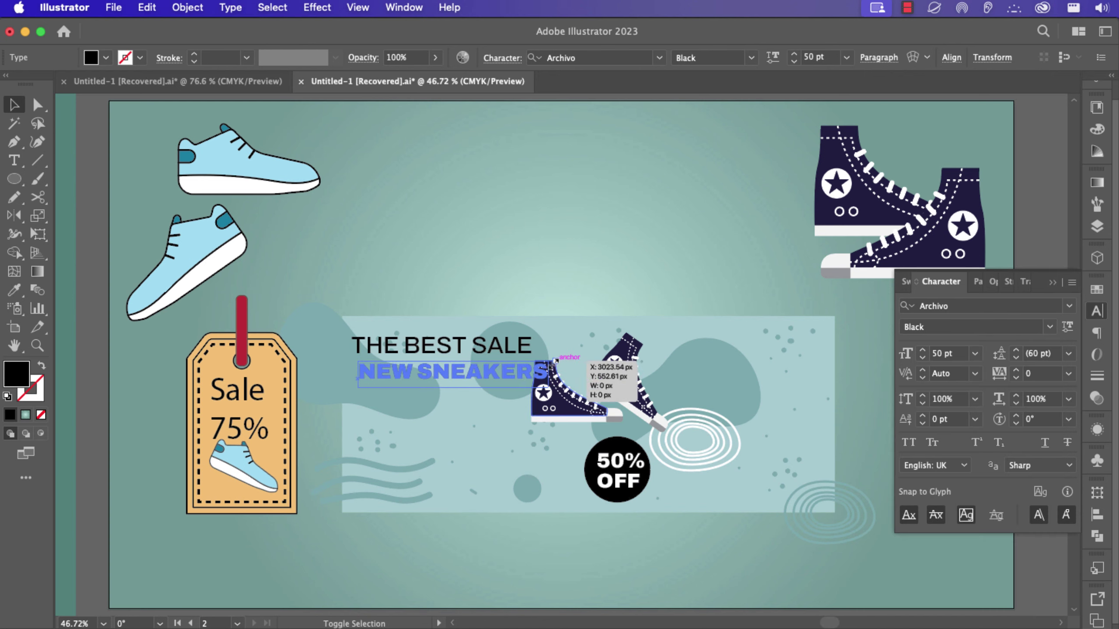
Scale the two heading lines to matching widths, with NEW SNEAKERS at about 40 pt left-aligned under THE BEST SALE
left_click_drag(555, 362, 531, 364)
left_click_drag(482, 375, 481, 372)
left_click(498, 348)
left_click_drag(533, 335, 521, 337)
left_click_drag(520, 375, 514, 374)
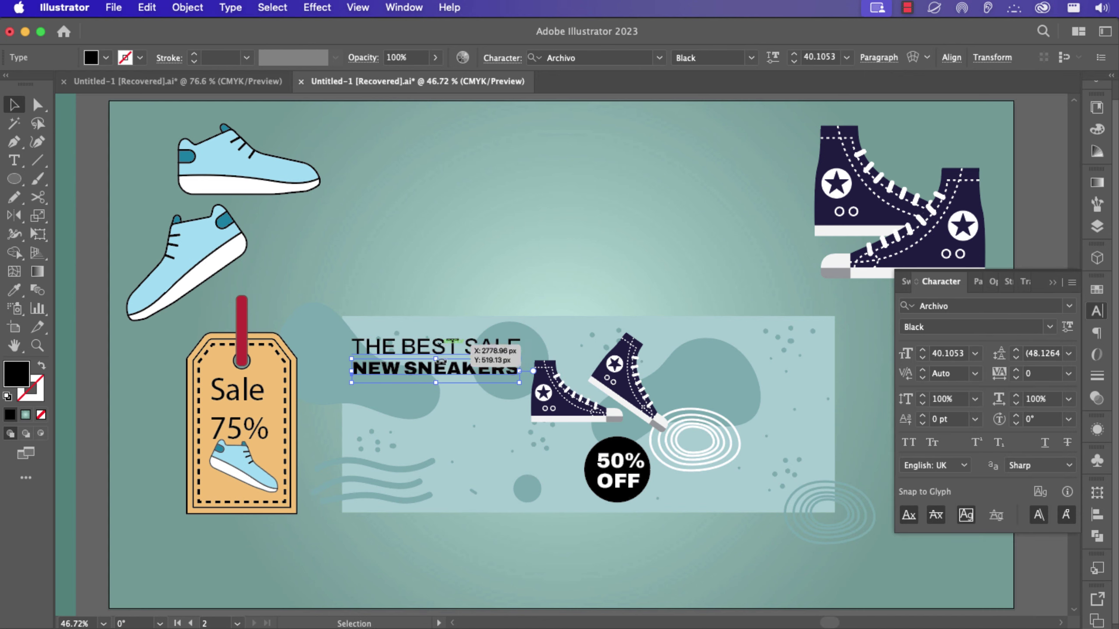
Shift the two small high-tops slightly down and move the white rings further right, clear of the shoes
left_click(588, 407)
left_click(638, 398, "shift")
left_click_drag(637, 397, 709, 432)
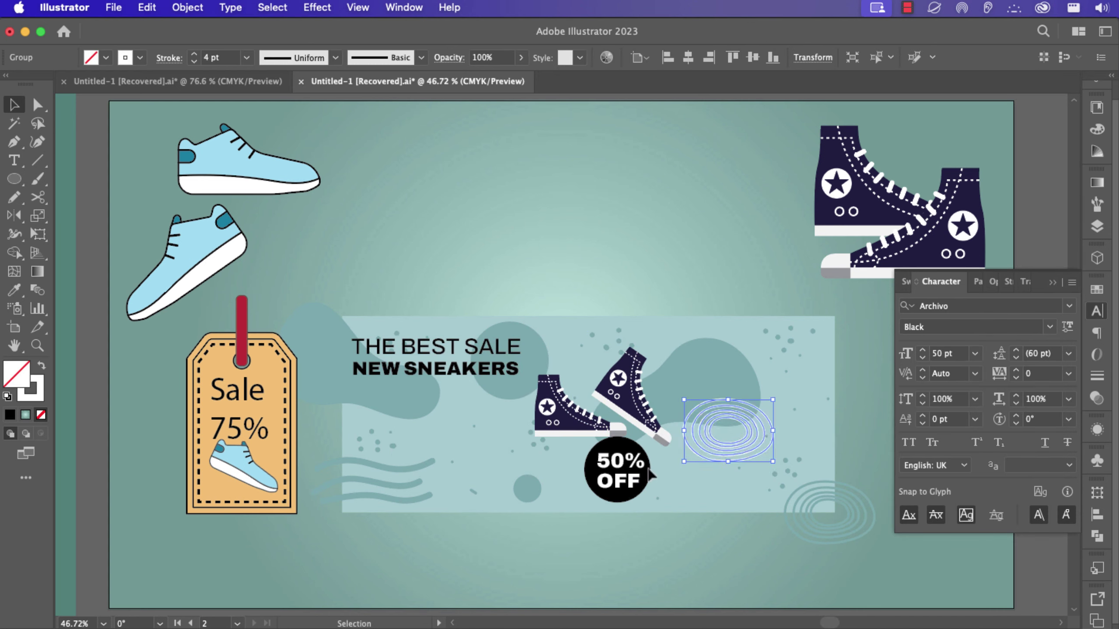
Draw a white price-card rectangle without a stroke below the small high-tops, beside the 50% OFF badge
key("m")
left_click_drag(486, 452, 576, 501)
scroll(568, 499, "up", 5)
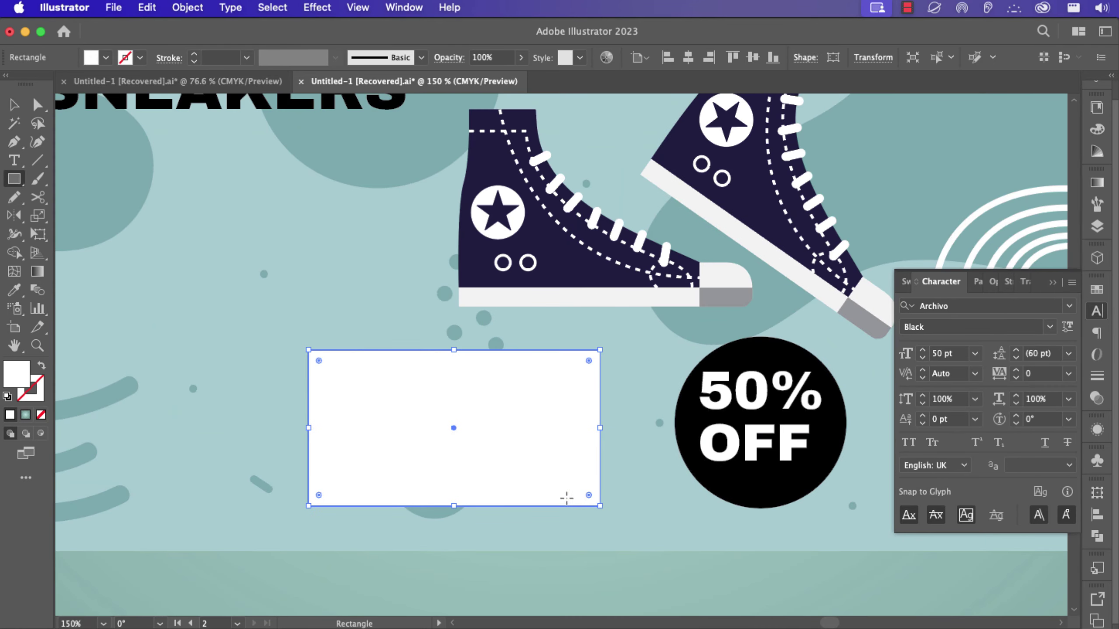
Add the text "price" in Archivo Medium at 20 pt in the upper part of the white card
key("t")
left_click(363, 390)
left_click(922, 357, "shift")
left_click(923, 358, "shift")
left_click(922, 358, "shift")
left_click(1050, 327)
left_click(969, 454)
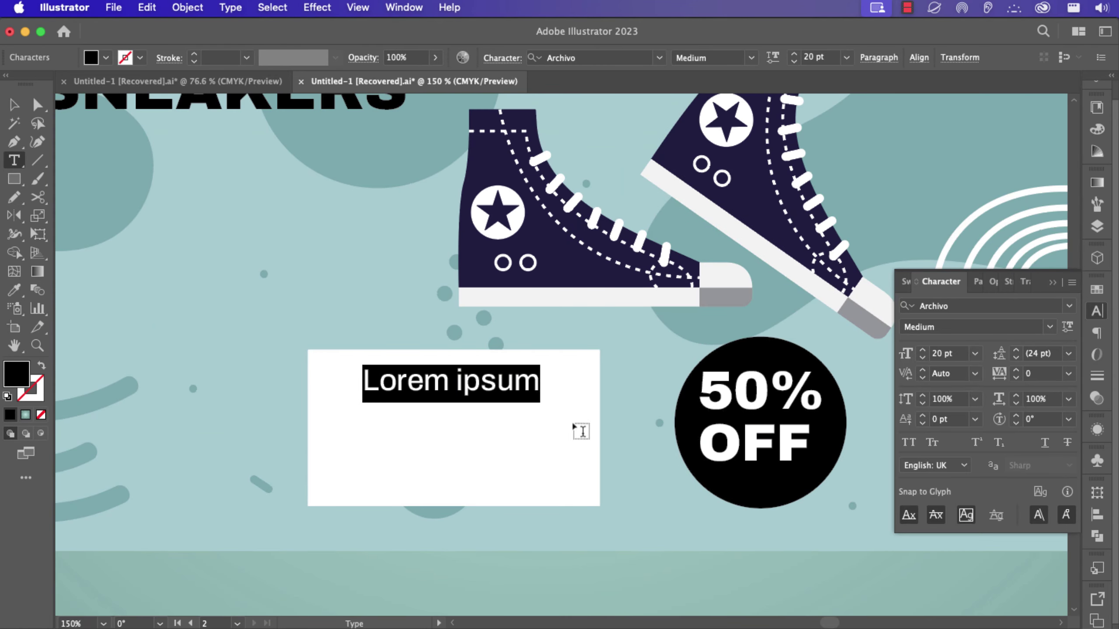
type("price")
key("Escape")
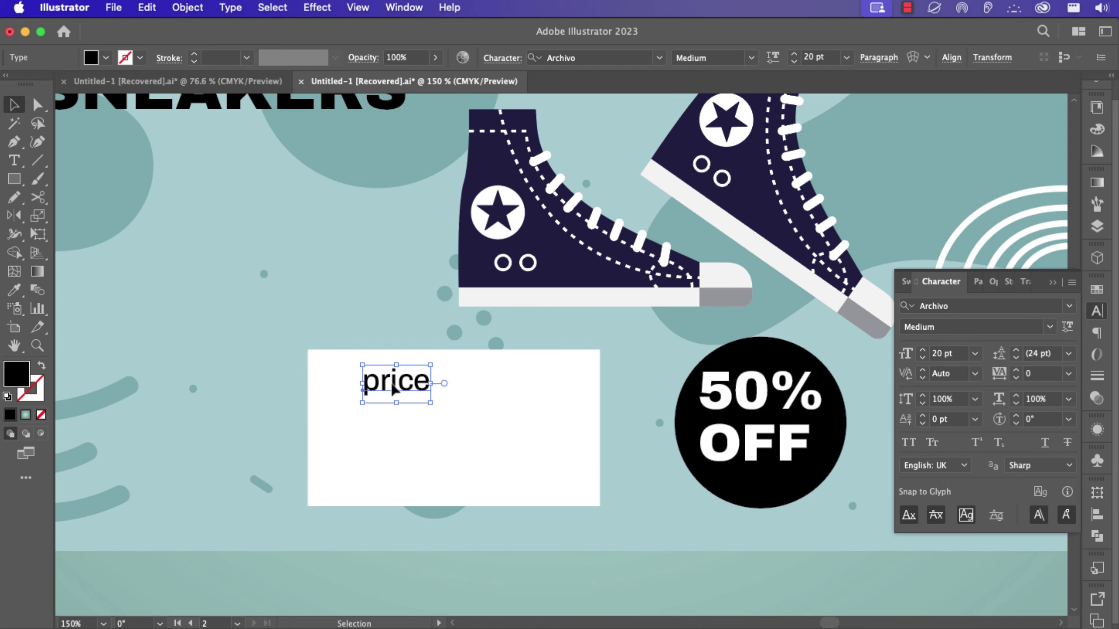
Duplicate the price label below as an enlarged "$120", and shrink the "price" label to about 16.5 pt
left_click_drag(392, 386, 390, 419, "alt")
double_click(390, 420)
key("BackSpace")
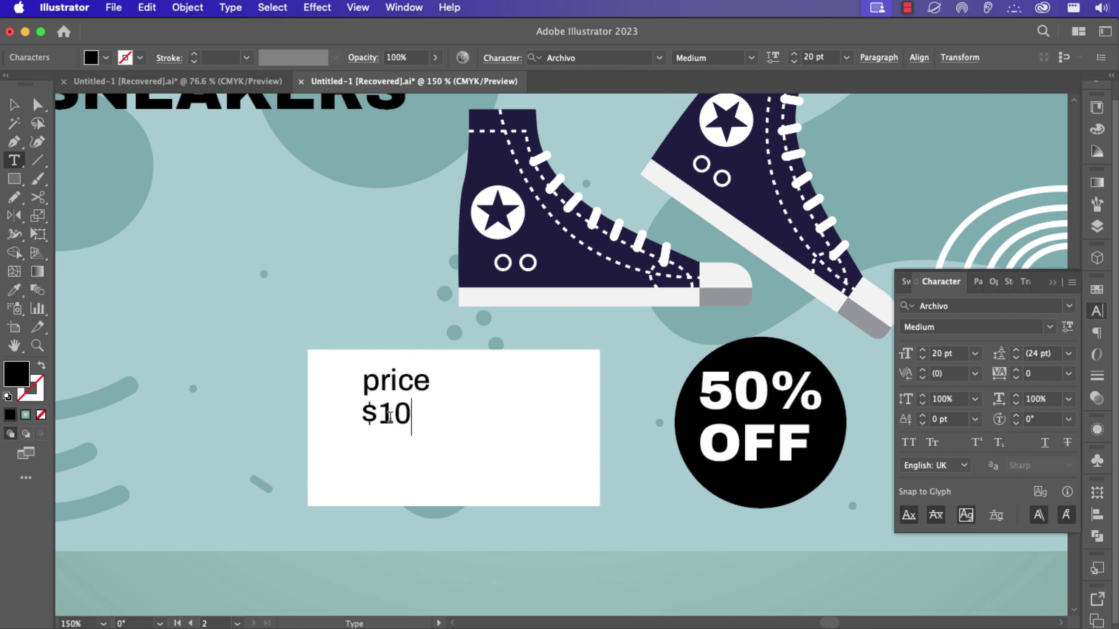
key("Escape")
left_click_drag(429, 436, 461, 457, "shift")
left_click(418, 387)
left_click_drag(430, 362, 419, 369, "shift")
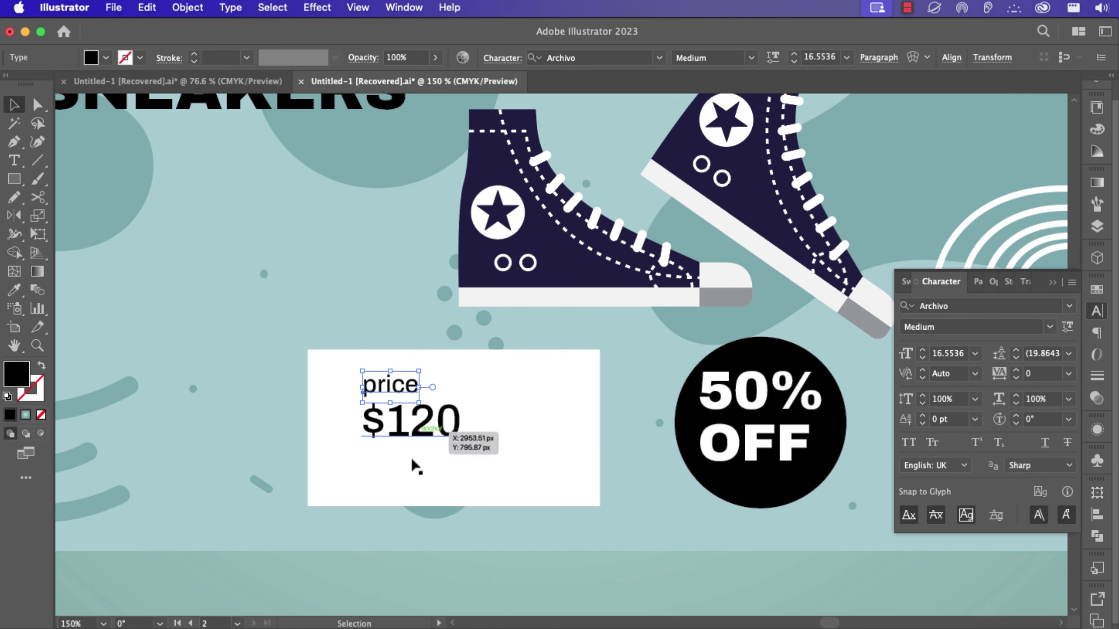
Draw a small circle under the $120 text and duplicate it twice horizontally at equal spacing
left_click(412, 466)
key("l")
left_click_drag(385, 471, 401, 487, "alt+shift")
left_click_drag(388, 473, 437, 473, "alt+shift")
key("super+d")
key("v")
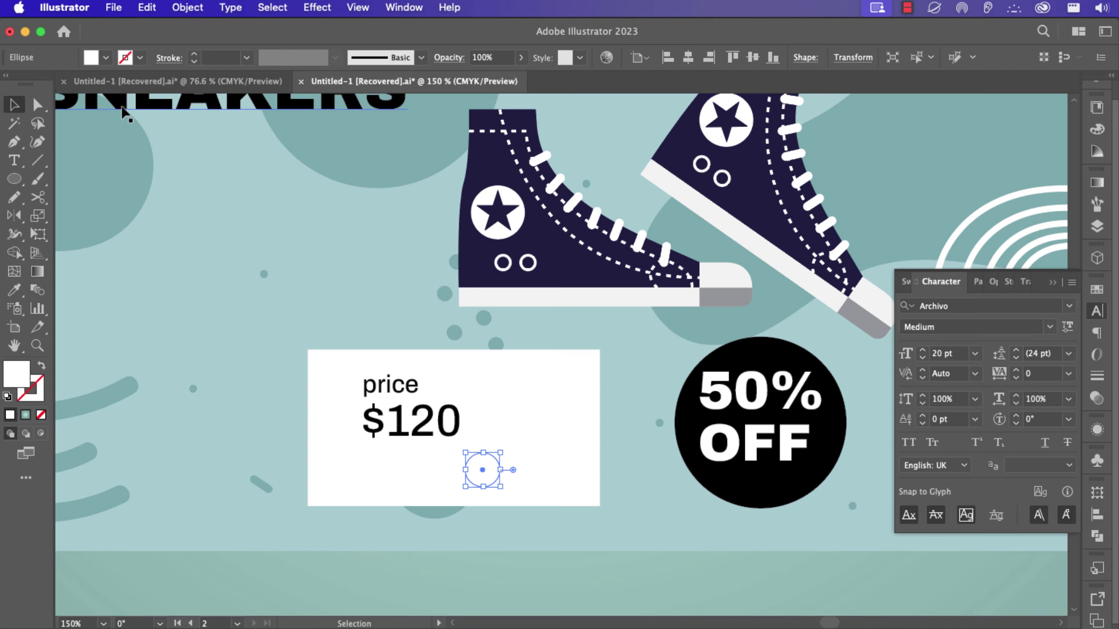
Fill the three small circles on the price card light blue, orange-red and black, from left to right
left_click(93, 58)
left_click(41, 83)
left_click(434, 471)
left_click(92, 58)
left_click(138, 84)
left_click(387, 471)
left_click(93, 58)
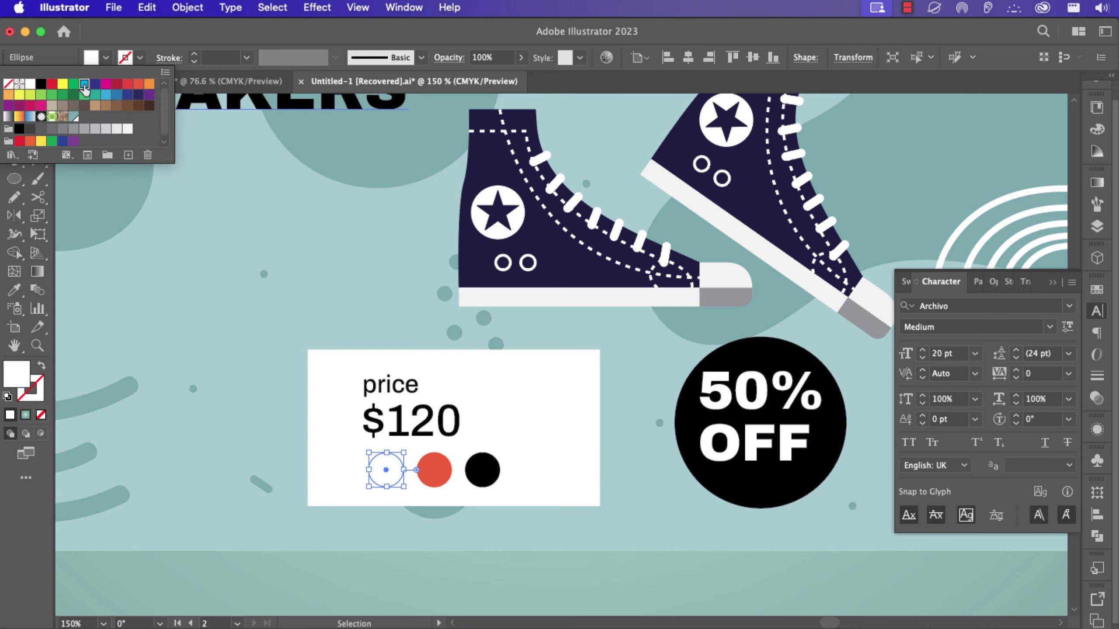
left_click(85, 84)
left_click(24, 371)
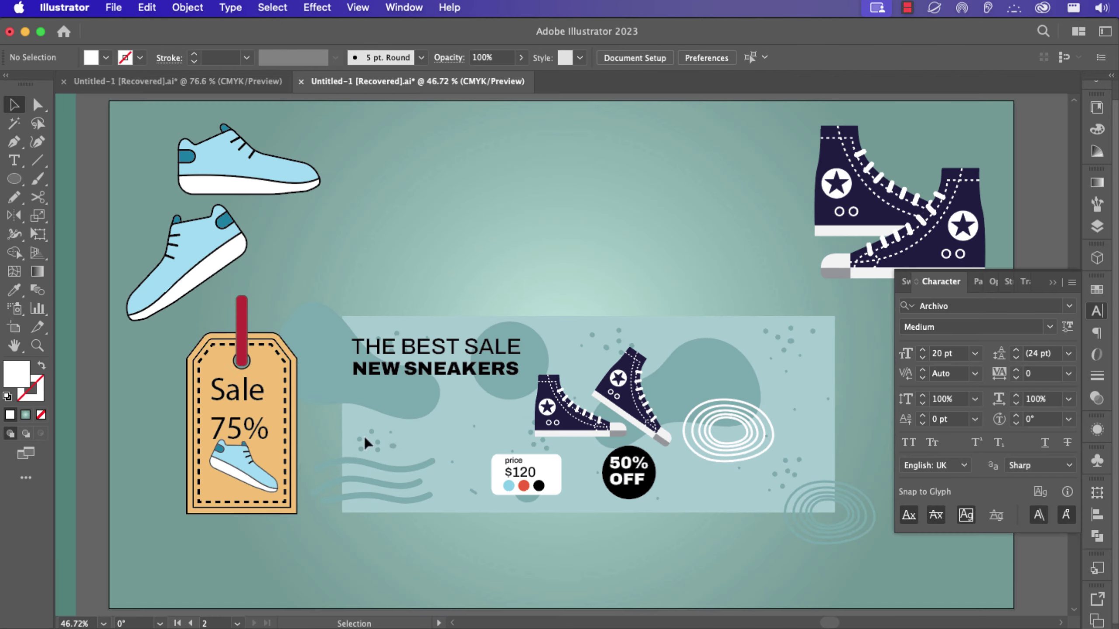
Add the text NEW ARRIVALS in Archivo Medium at 40 pt in the panel's area below the headings
scroll(411, 422, "up", 3)
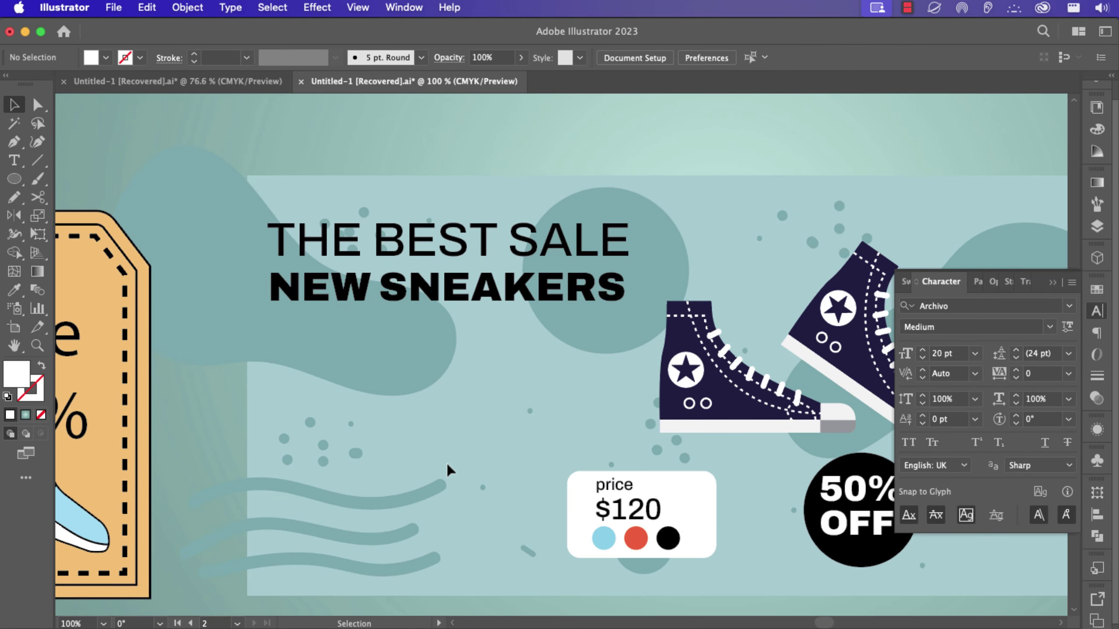
key("t")
left_click(317, 416)
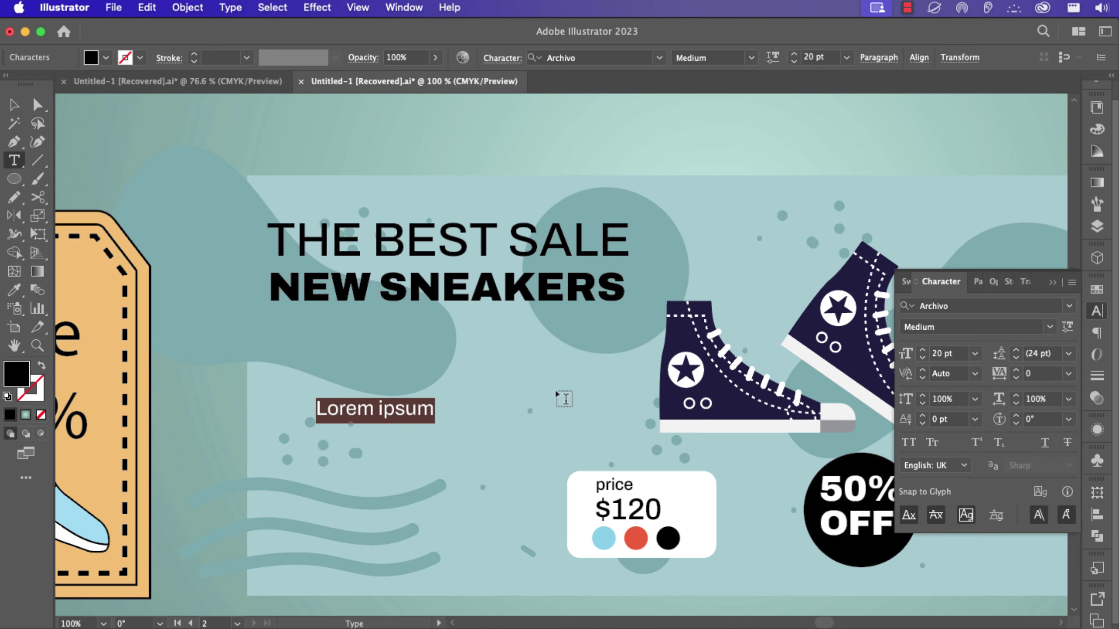
left_click(924, 350, "shift")
left_click(924, 351, "shift")
type("NEW ARR")
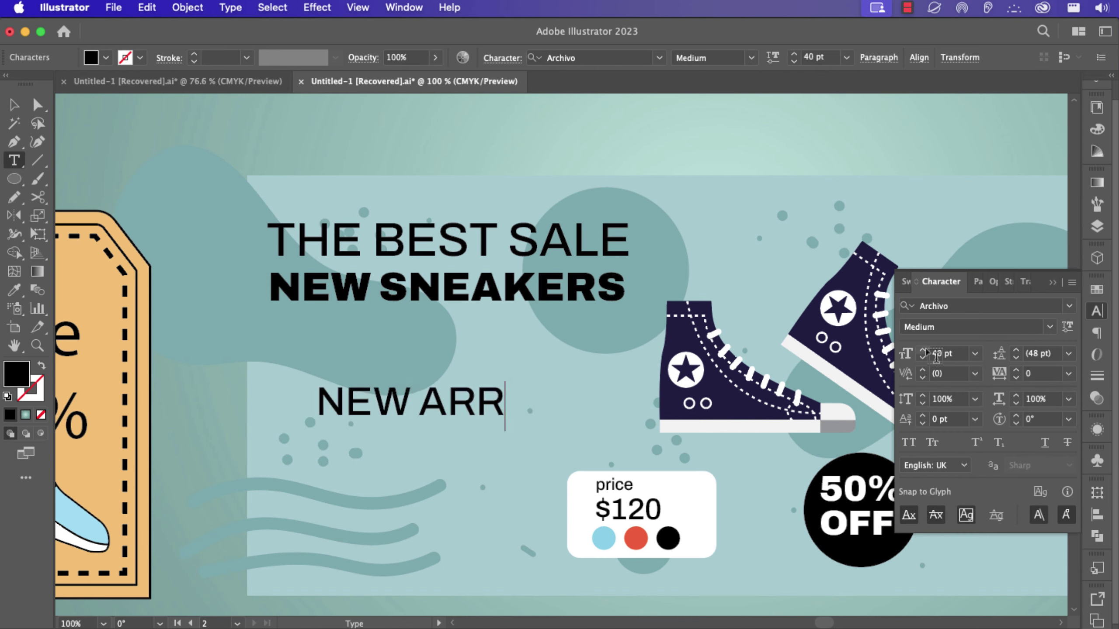
type("IVALS")
key("Escape")
Scale down the NEW ARRIVALS text and place it just above the wavy strokes, in line with the headings' left edge
left_click_drag(621, 381, 550, 393)
left_click_drag(520, 415, 474, 458)
left_click(229, 449)
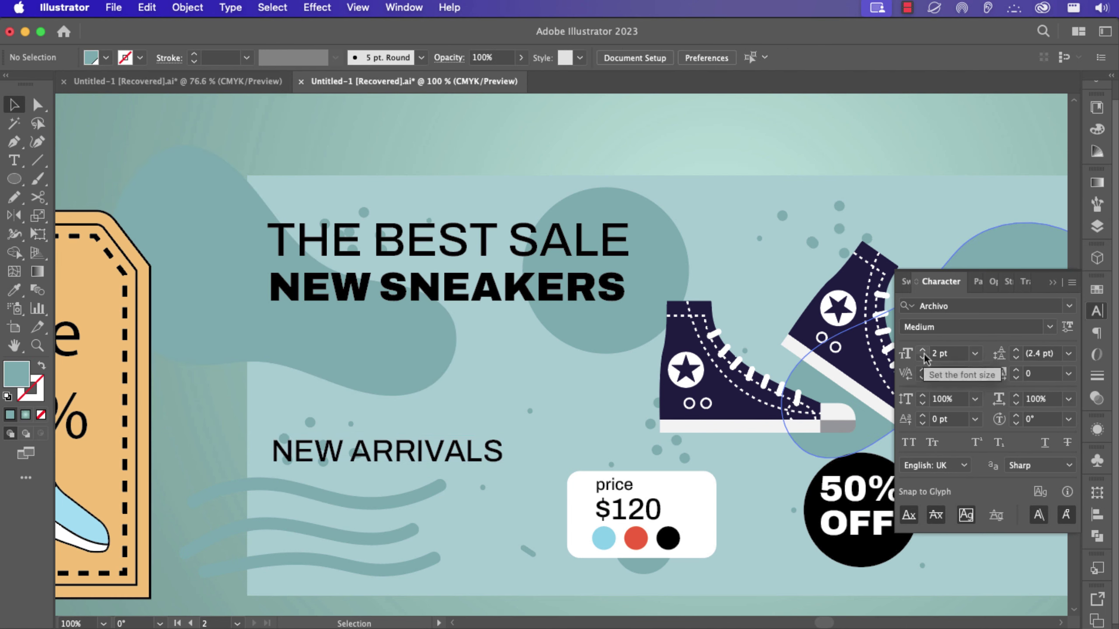
Add an Archivo Medium 12 pt placeholder text block over the wavy strokes, directly beneath the NEW ARRIVALS heading
left_click(21, 161)
left_click_drag(274, 494, 529, 584)
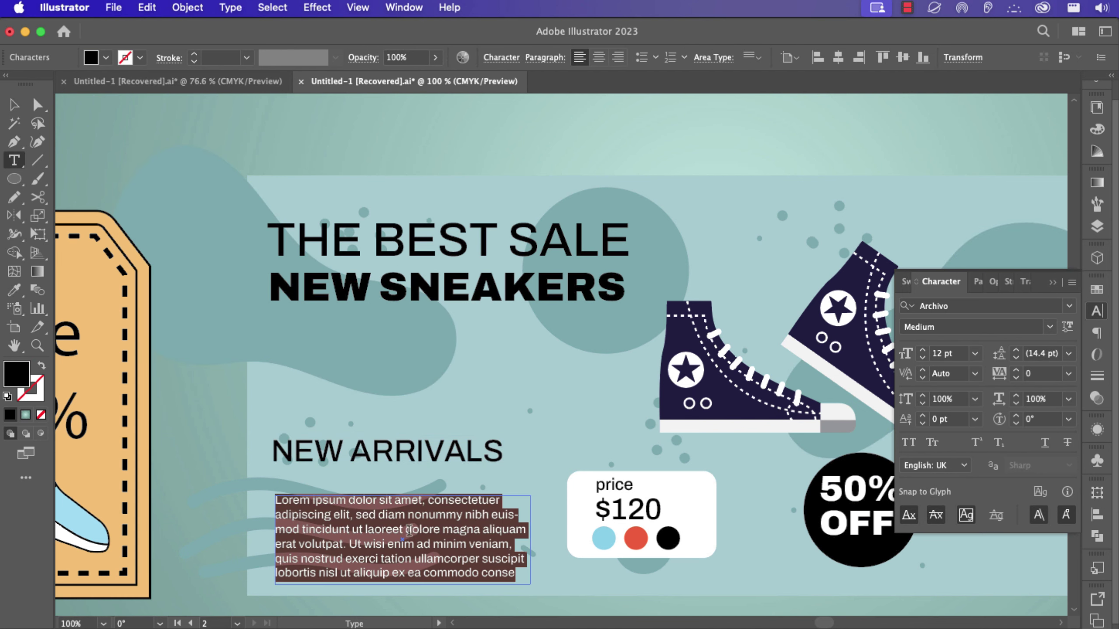
left_click(18, 110)
left_click_drag(399, 526, 393, 509)
Change the NEW ARRIVALS heading's font to Babell Bold and fill it white
left_click(441, 452)
left_click(1070, 306)
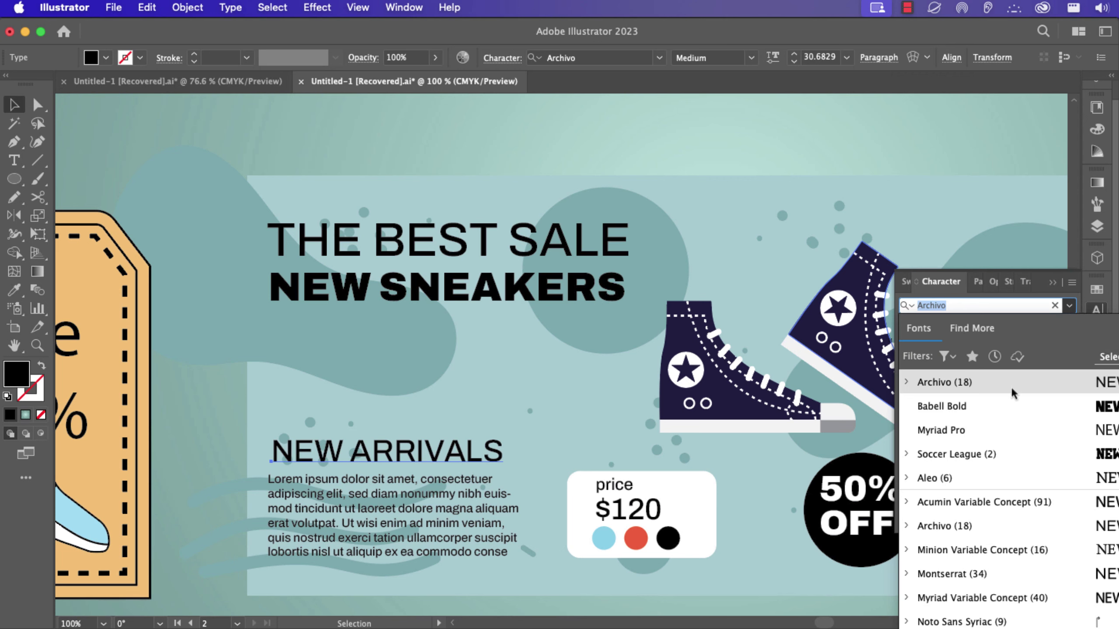
left_click(950, 401)
left_click(104, 58)
left_click(27, 85)
left_click(365, 136)
Clip all the banner artwork to the light panel's rectangle with a clipping mask
key("super+0")
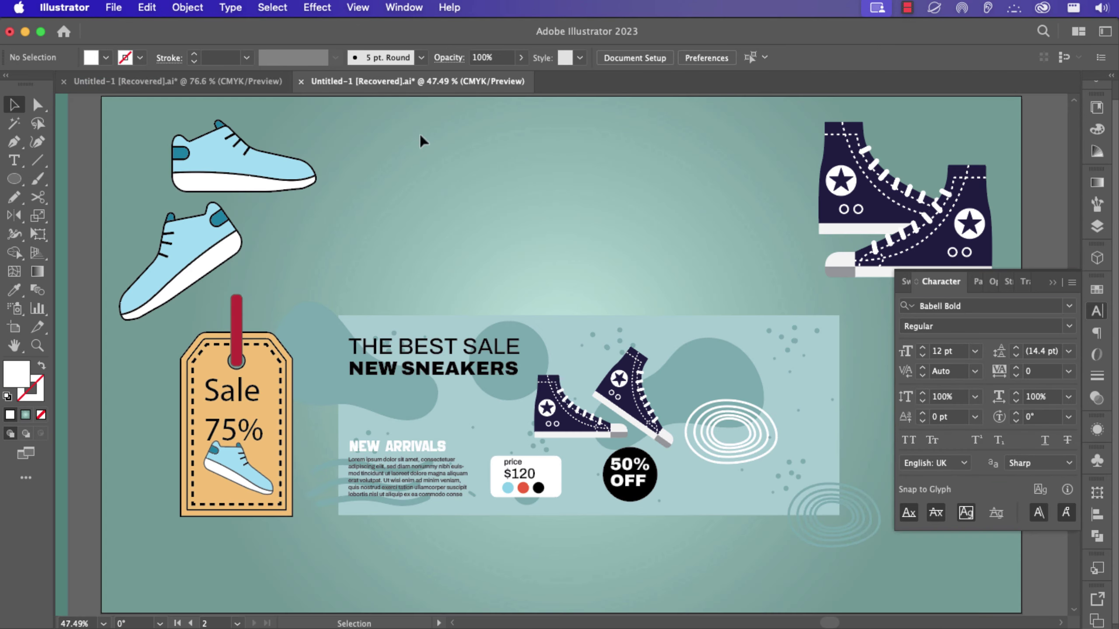
right_click(696, 504)
left_click(668, 572)
right_click(713, 498)
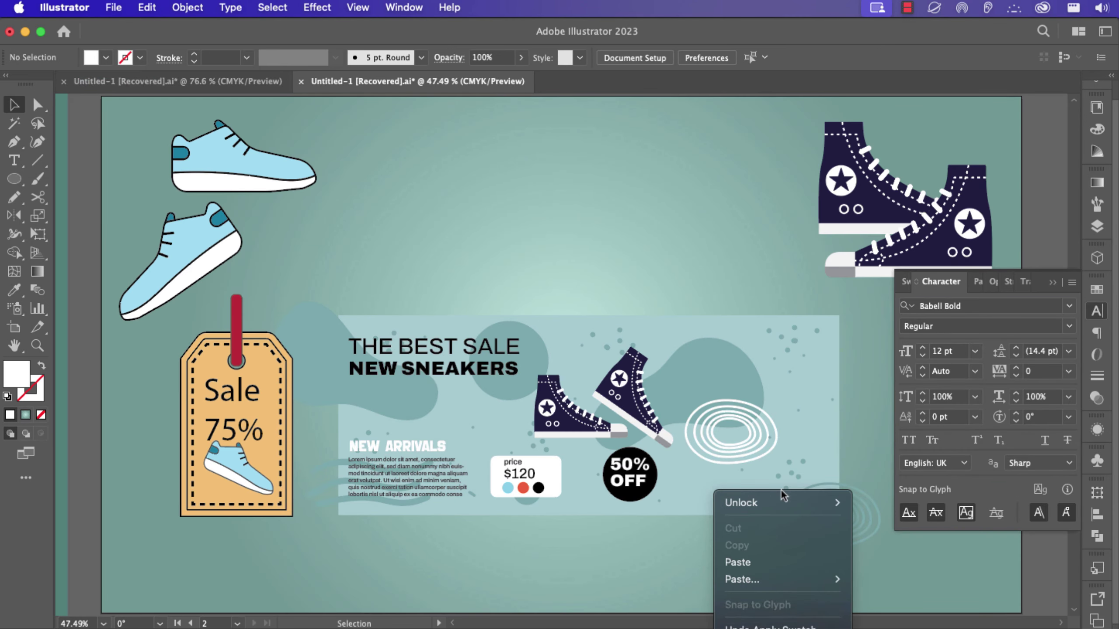
left_click(619, 575)
key("a")
left_click(689, 507)
left_click_drag(345, 244, 830, 437)
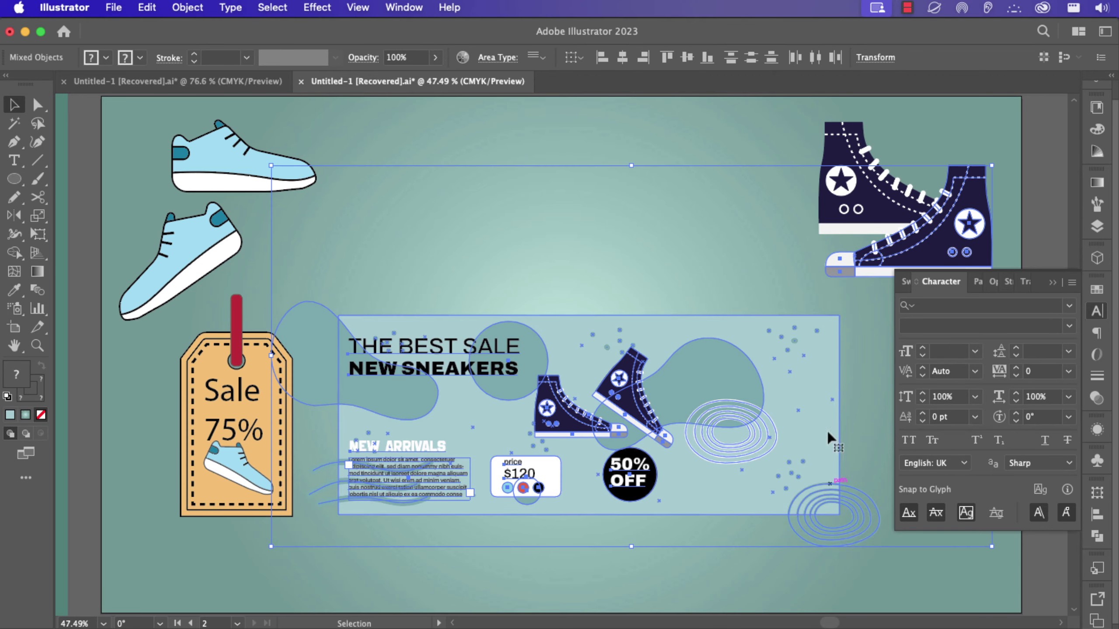
left_click(829, 370)
key("super+shift+]")
left_click(342, 309)
left_click_drag(343, 312, 848, 507)
key("super+7")
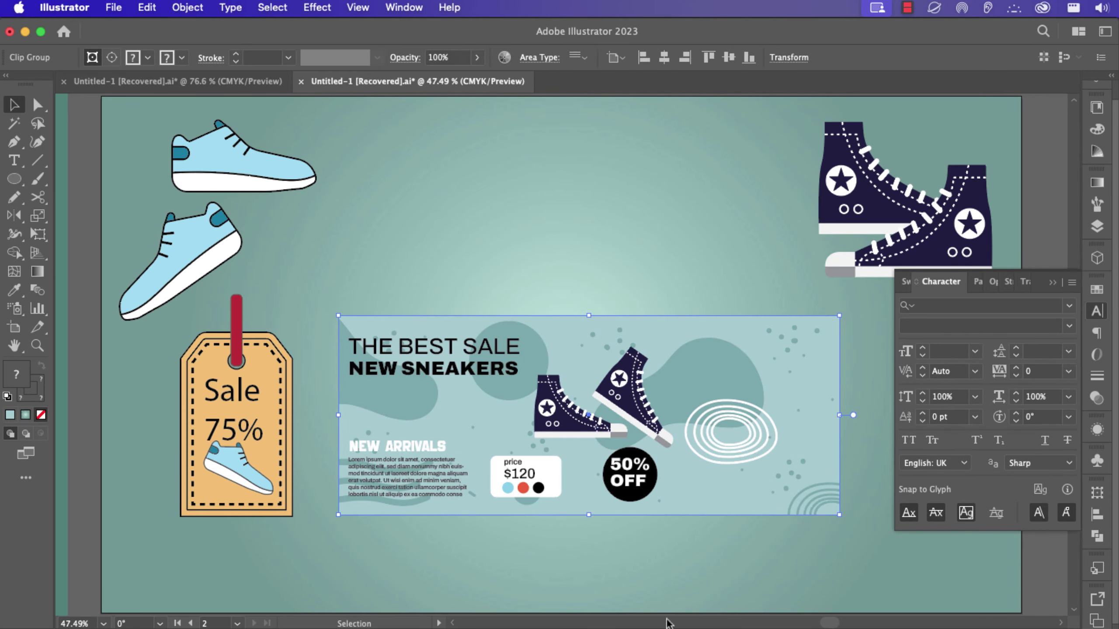
Apply a Multiply drop shadow to the clipped banner with a 14 px X offset and a 7 px Y offset
left_click(317, 7)
mouse_move(329, 234)
left_click(582, 234)
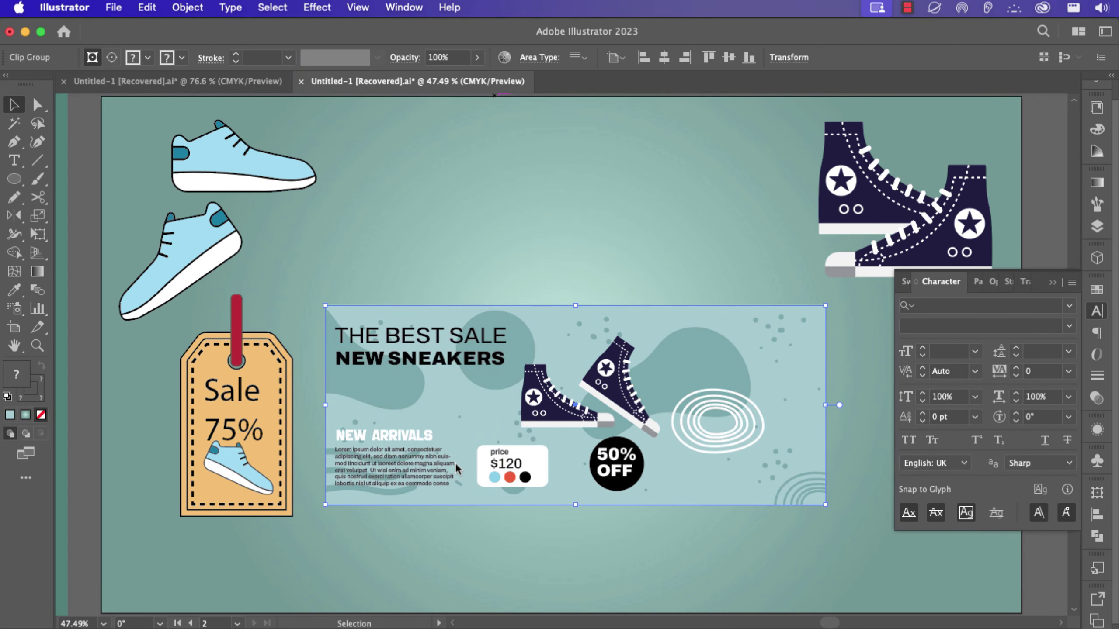
left_click(921, 270)
type("14")
left_click(921, 317)
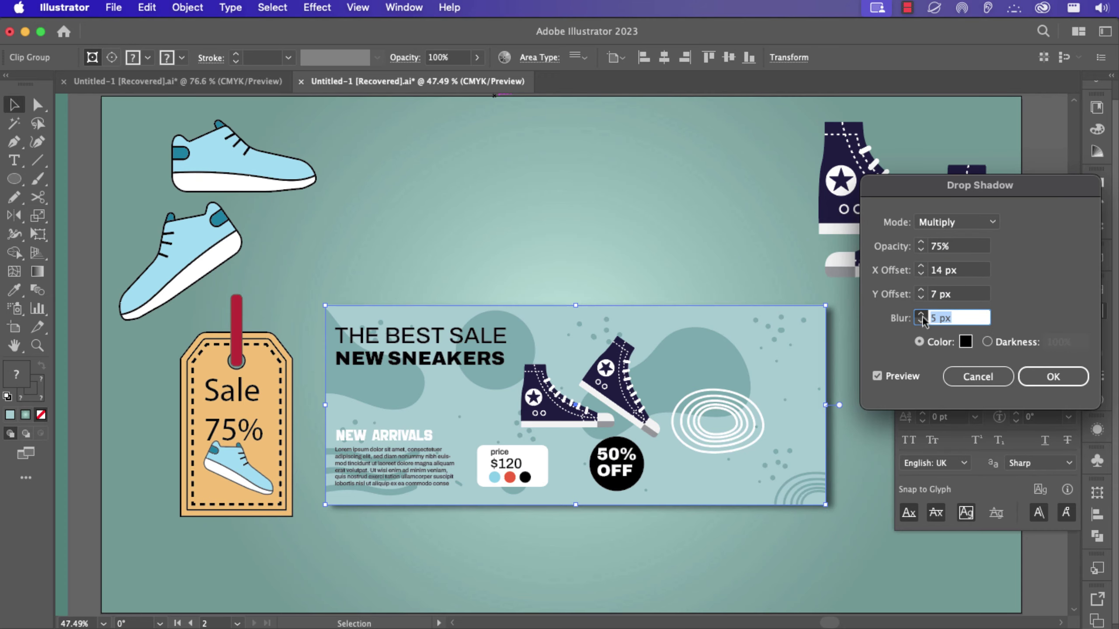
left_click(1053, 377)
Scale the banner down and move it into the artboard's lower-right corner
left_click_drag(742, 369, 743, 299)
left_click(1072, 271)
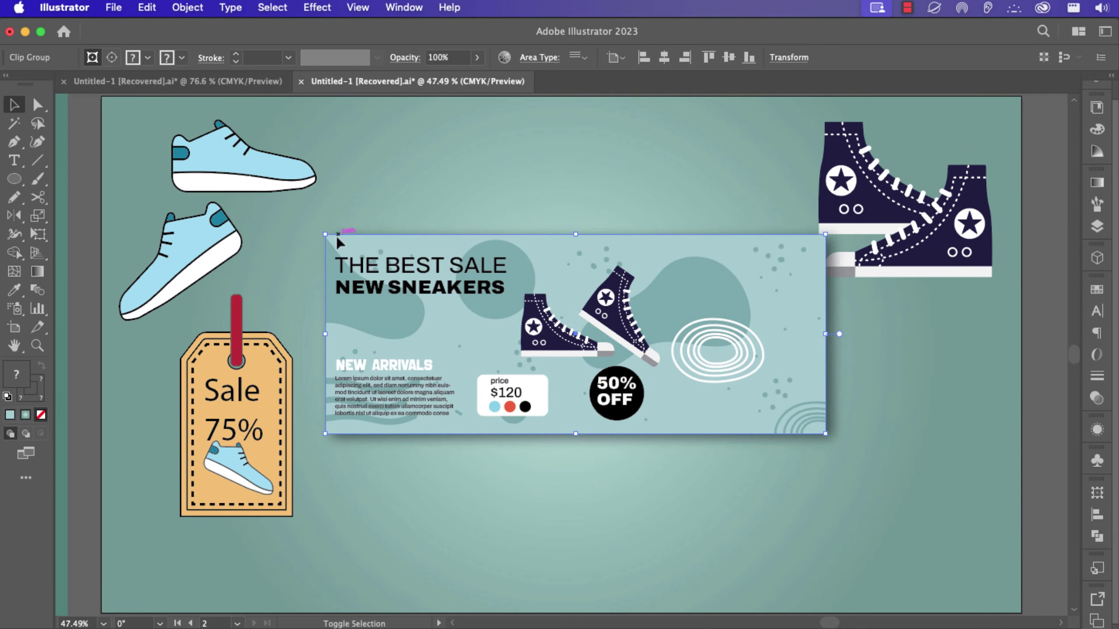
left_click_drag(327, 236, 381, 271)
left_click_drag(625, 370, 812, 537)
Scale down the sale tag and tilt it beside the light blue sneakers
left_click(277, 367)
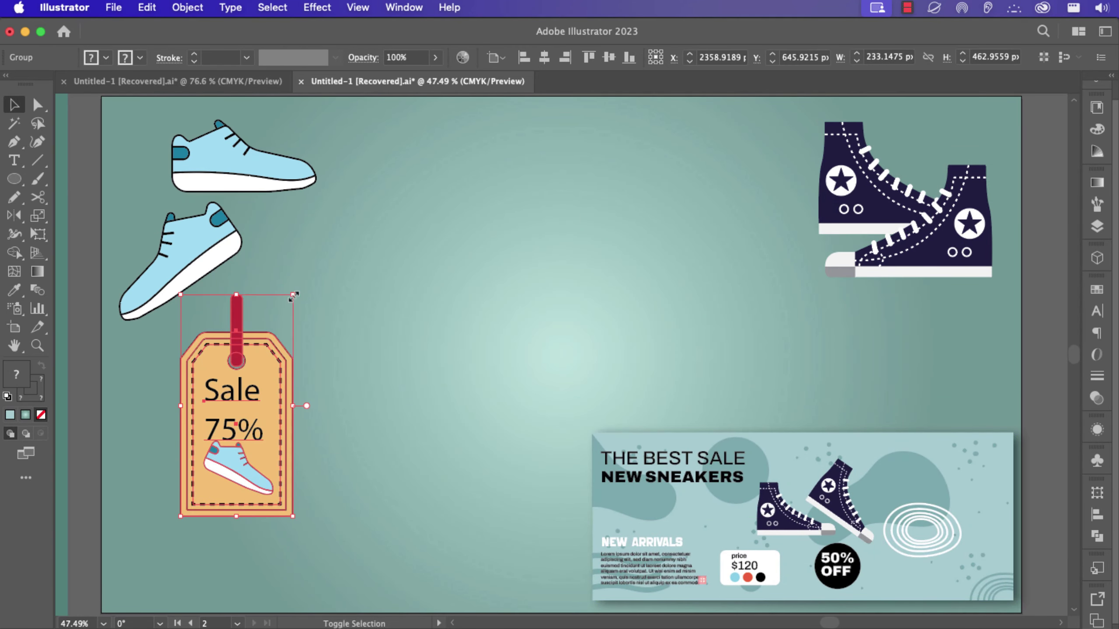
left_click_drag(292, 295, 272, 334)
left_click_drag(246, 397, 375, 181)
left_click_drag(409, 305, 310, 317)
Move both light blue sneakers into the artboard's upper-left corner and set the sale tag upright below them
left_click_drag(233, 178, 177, 157)
left_click_drag(188, 242, 180, 212)
left_click_drag(337, 248, 326, 213)
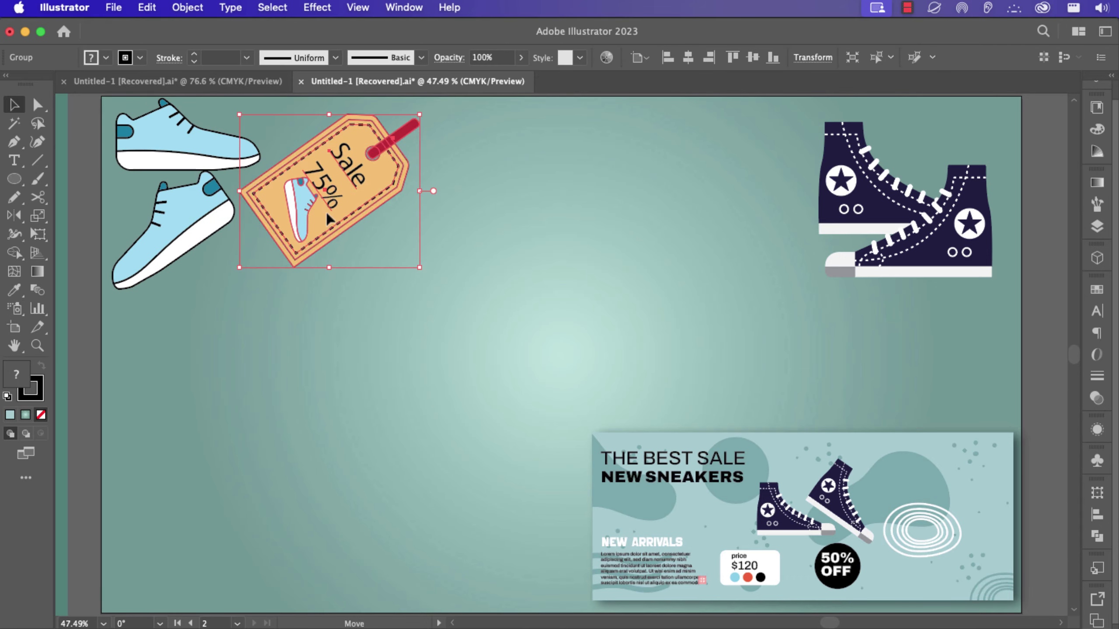
left_click_drag(428, 191, 385, 109)
left_click_drag(332, 210, 180, 404)
Shrink the banner a little more, keeping it anchored in the artboard's lower-right corner
left_click(603, 447)
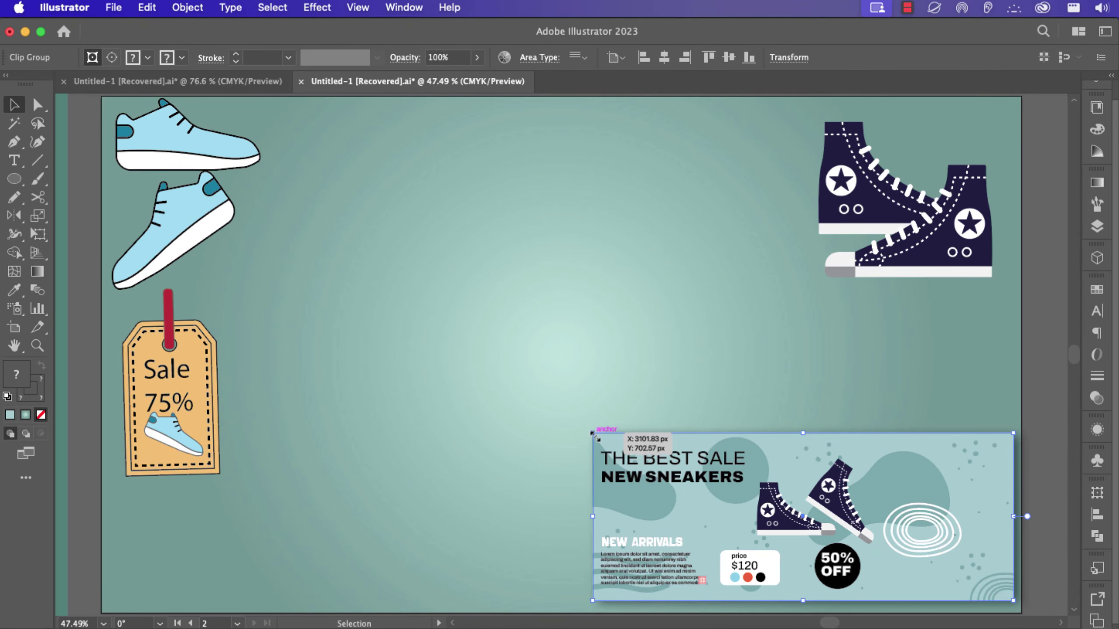
left_click_drag(592, 434, 643, 453)
left_click(776, 390)
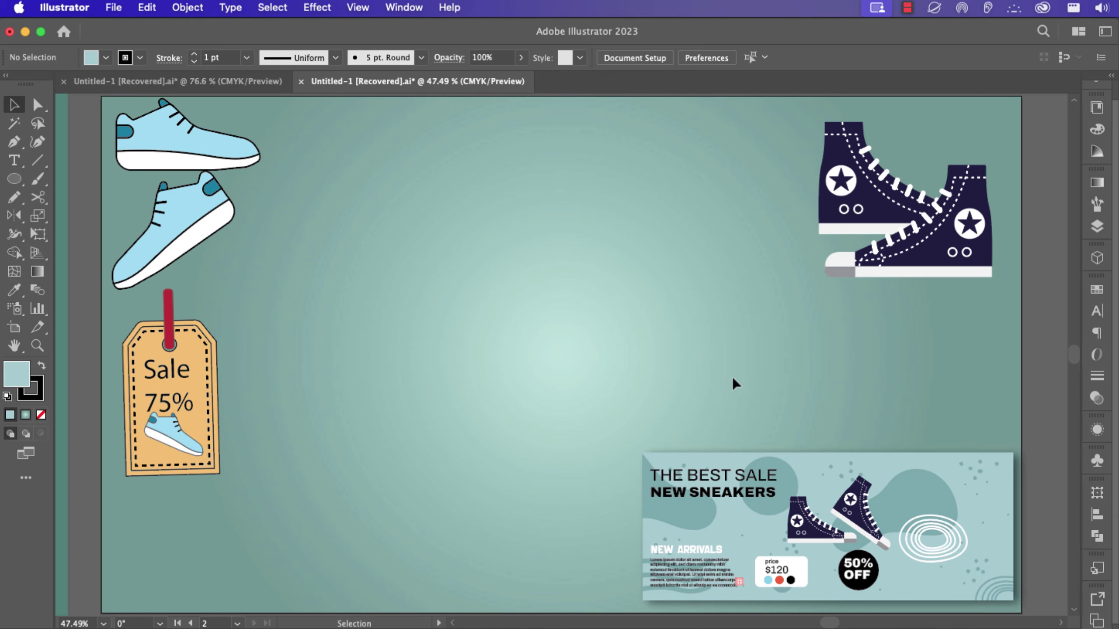
Draw a small circle below the sale tag and center it under the tag
left_click_drag(127, 488, 200, 559)
key("v")
left_click_drag(164, 525, 169, 525)
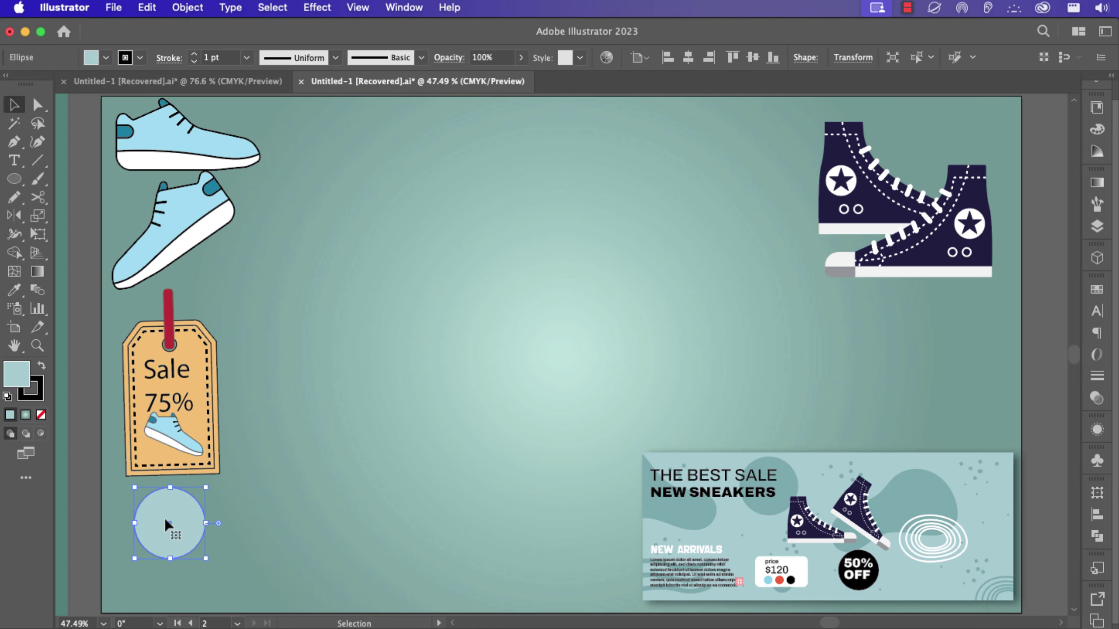
Add the text SALE LABEL in Babell Bold inside the circle below the sale tag
key("t")
left_click(161, 515)
left_click(1097, 311)
left_click(922, 349, "shift")
left_click(922, 348, "shift")
left_click(922, 349, "shift")
left_click(922, 348, "shift")
type("SALE")
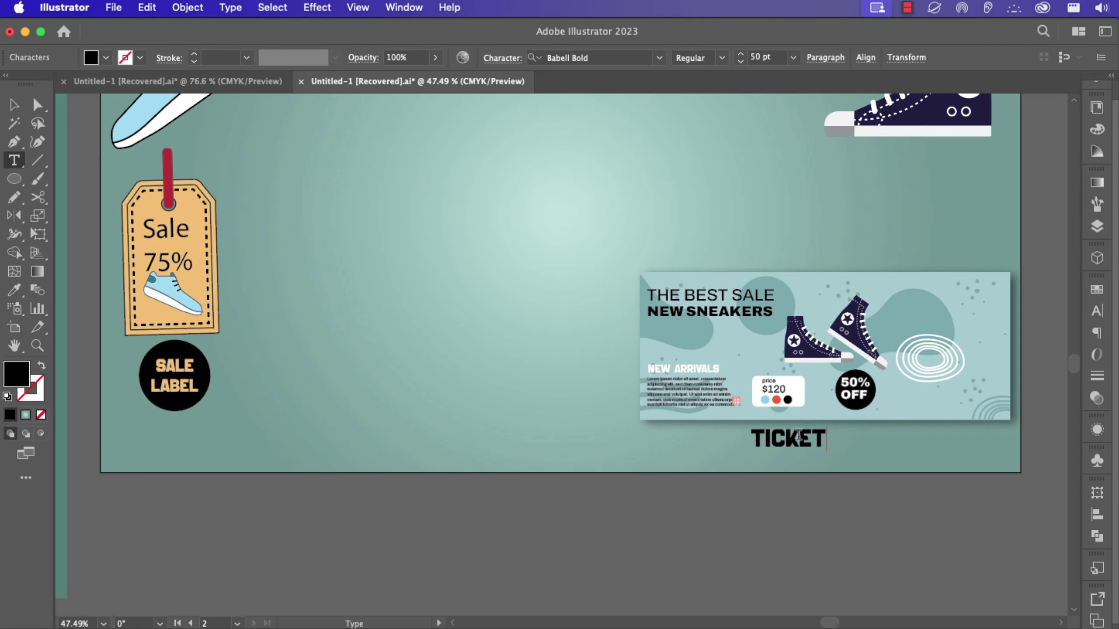
Add the text TICKET in Babell Bold at 50 pt and position it below the banner
type("V")
key("Escape")
mouse_move(797, 440)
left_mouse_down()
mouse_move(895, 462)
mouse_move(874, 448)
left_mouse_up()
key("super+x")
key("v")
left_click(871, 444)
key("super+b")
left_click(875, 444)
Recolor the label below the banner with a color sampled from the banner artwork
key("i")
left_click(884, 336)
key("v")
left_click(952, 459)
left_click(952, 460)
scroll(952, 459, "up", 5)
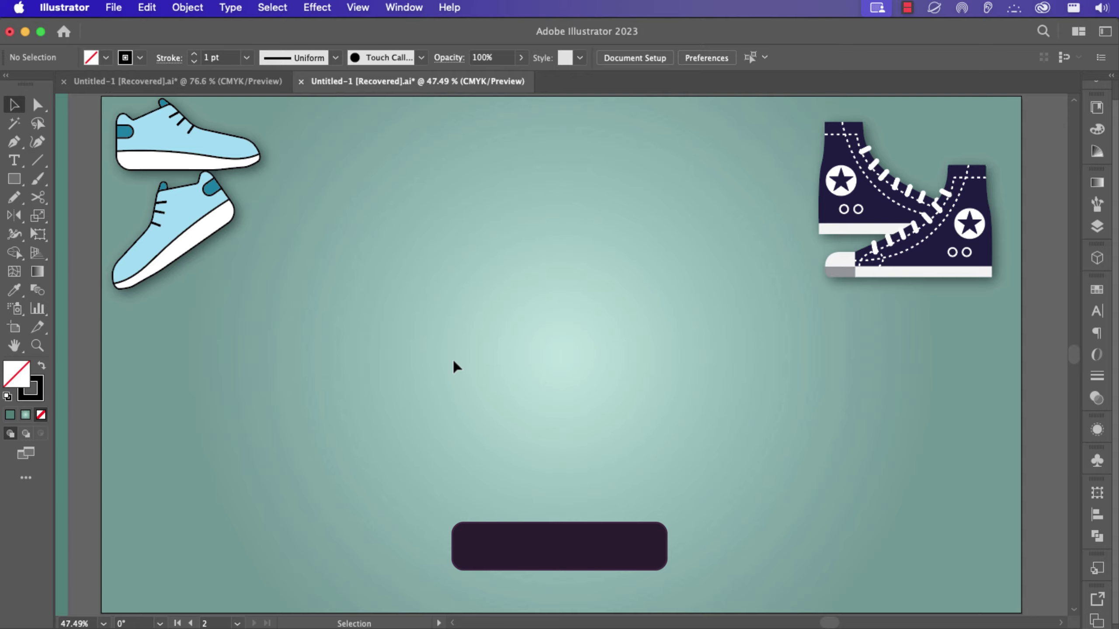
Draw the front contour of a large new sneaker with the Pen tool, from the toe up the lace slope to the collar
left_click(13, 142)
left_click(363, 400)
left_click(371, 378)
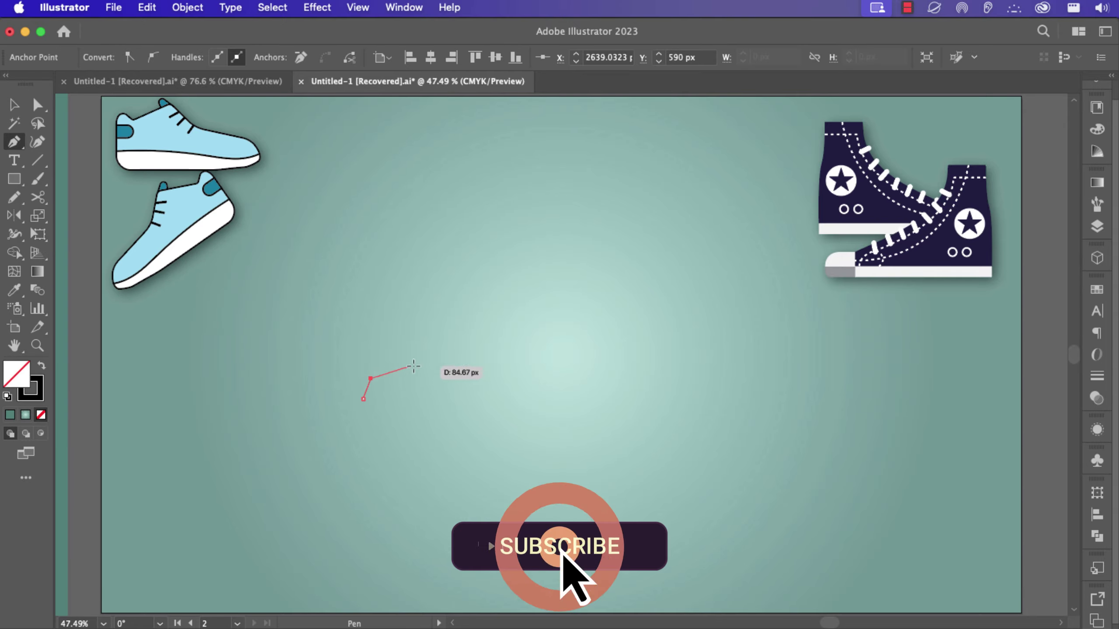
left_click(512, 328)
left_click(536, 317)
left_click(561, 302)
left_click(576, 293)
left_click(587, 275)
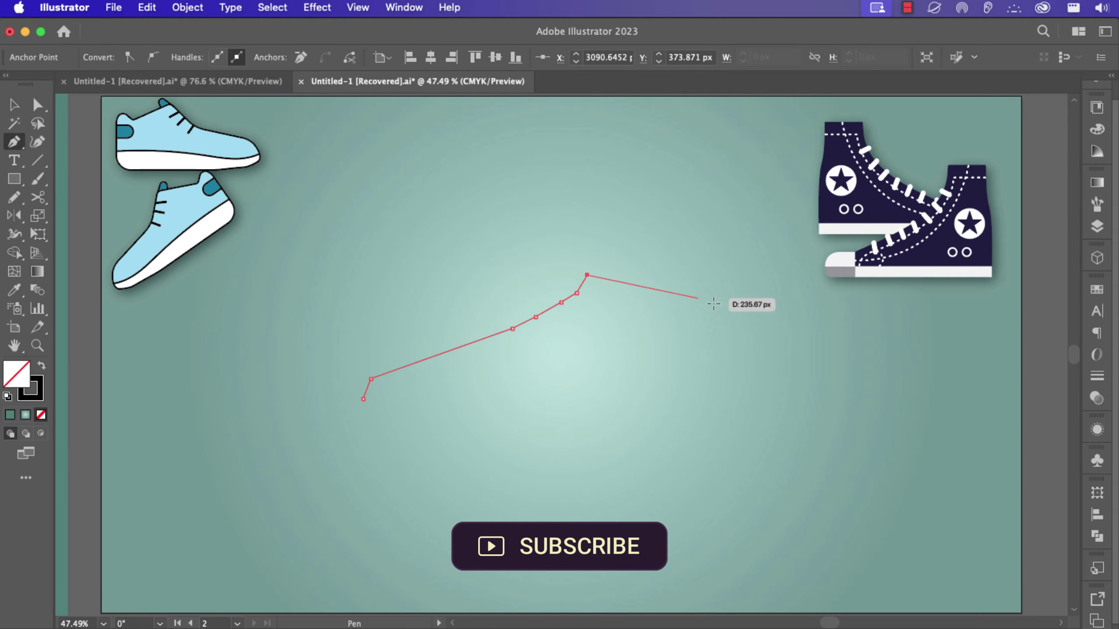
Continue the sneaker outline across the collar, down the notched heel and back along the sole toward the toe
left_click(726, 309)
left_click(742, 383)
left_click(749, 384)
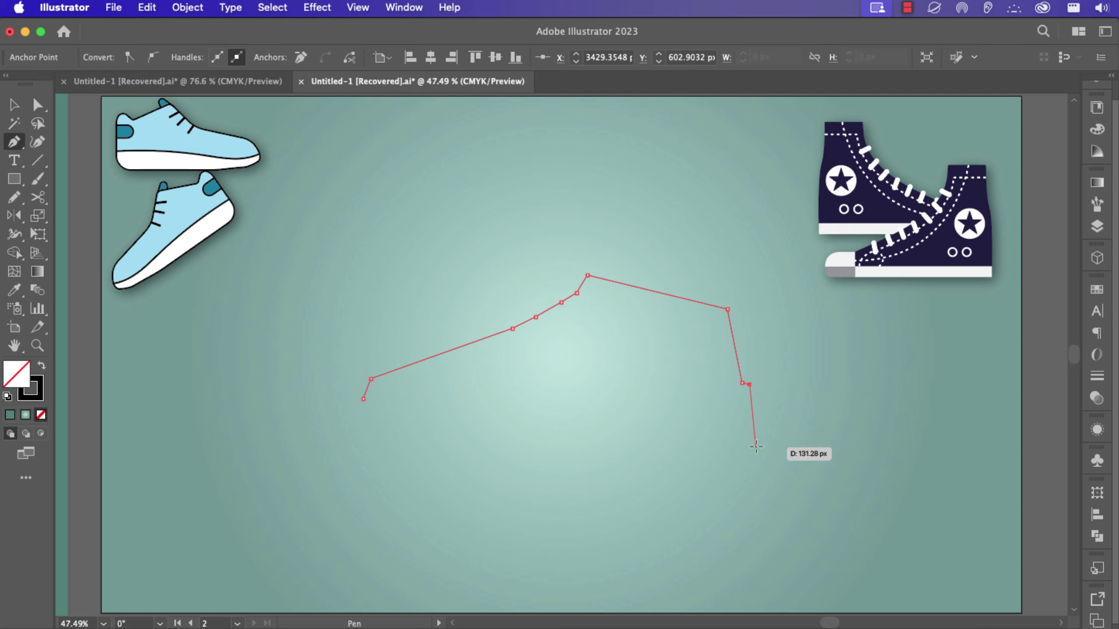
left_click(768, 492)
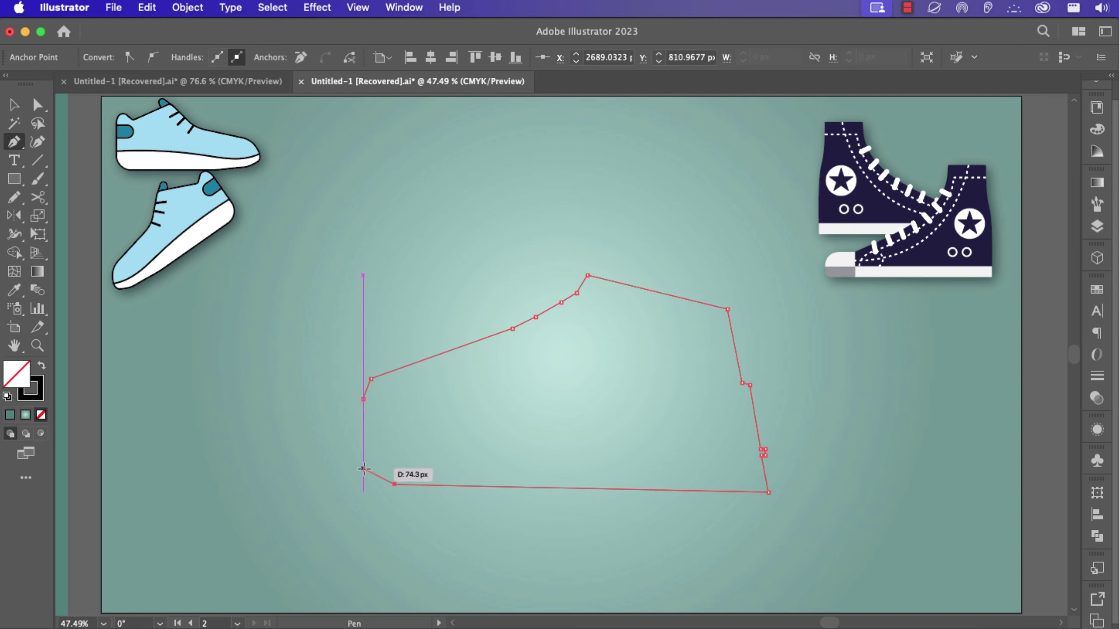
left_click_drag(787, 412, 788, 414)
left_click_drag(609, 283, 613, 303)
key("super+z")
left_click(393, 244)
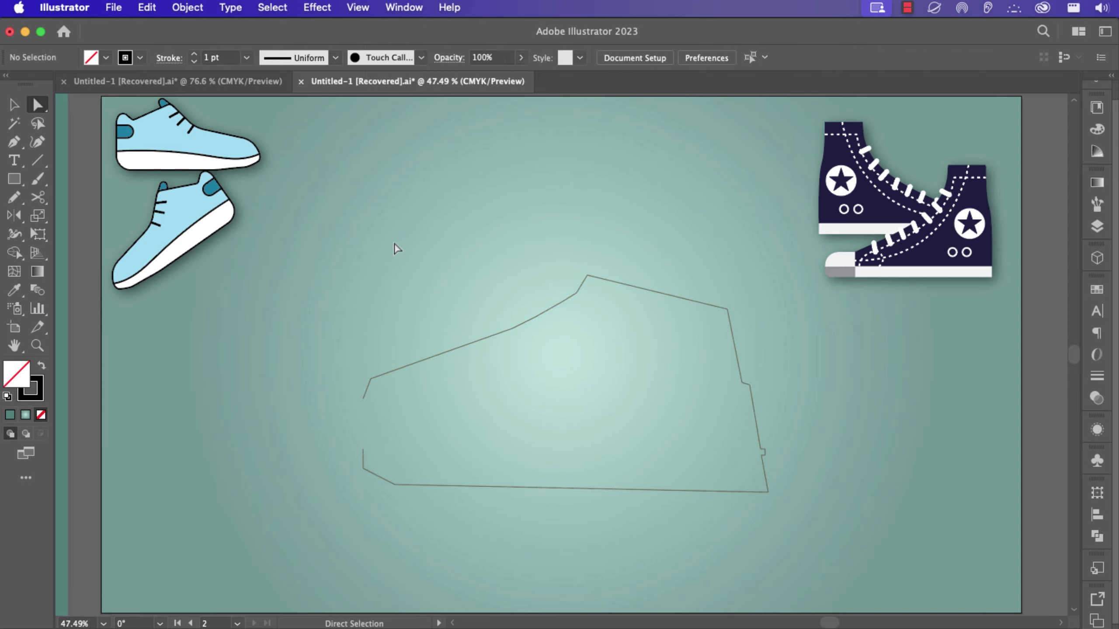
Lower the sneaker outline's upper anchor points and reshape its lace slope and toe into a steeper profile
left_click_drag(308, 249, 786, 412)
mouse_move(610, 286)
left_mouse_down()
mouse_move(610, 333)
mouse_move(610, 305)
left_mouse_up()
left_click_drag(375, 282, 584, 380)
left_click_drag(541, 332, 540, 345)
left_click_drag(371, 397, 377, 426)
Close the gap in the sneaker outline at the toe by joining its two open ends
left_click_drag(346, 436, 383, 459)
left_click_drag(14, 198, 71, 280)
left_click(556, 379)
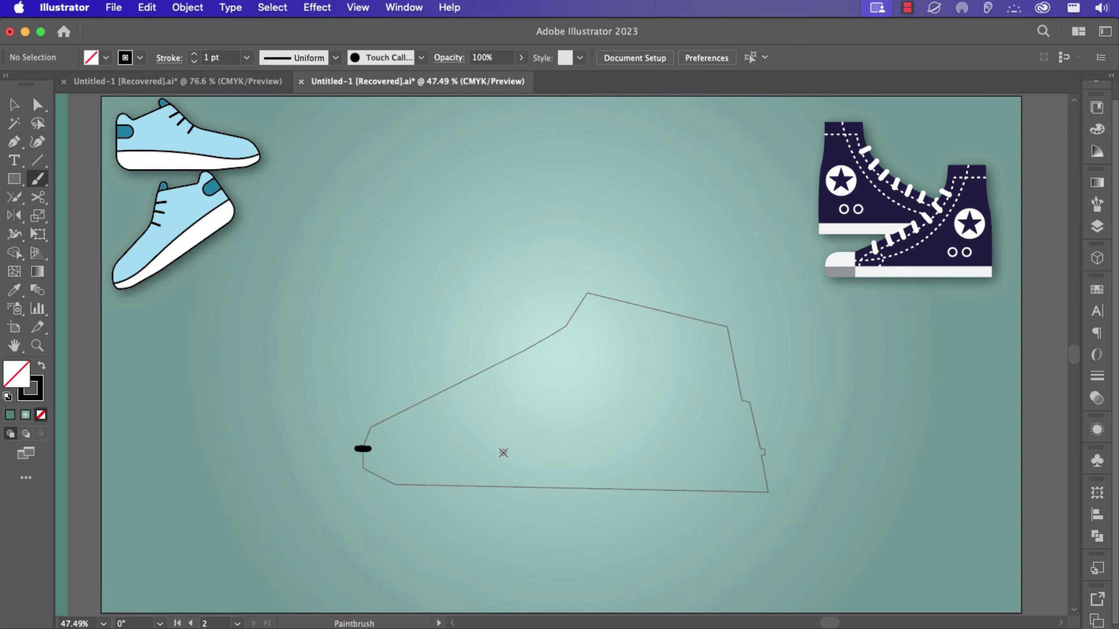
left_click(38, 105)
left_click_drag(345, 434, 374, 457)
left_click(17, 197)
left_click(14, 104)
Round the sneaker outline's toe, slope and collar corners and pull its rear collar corner inward
left_click_drag(544, 487, 466, 471)
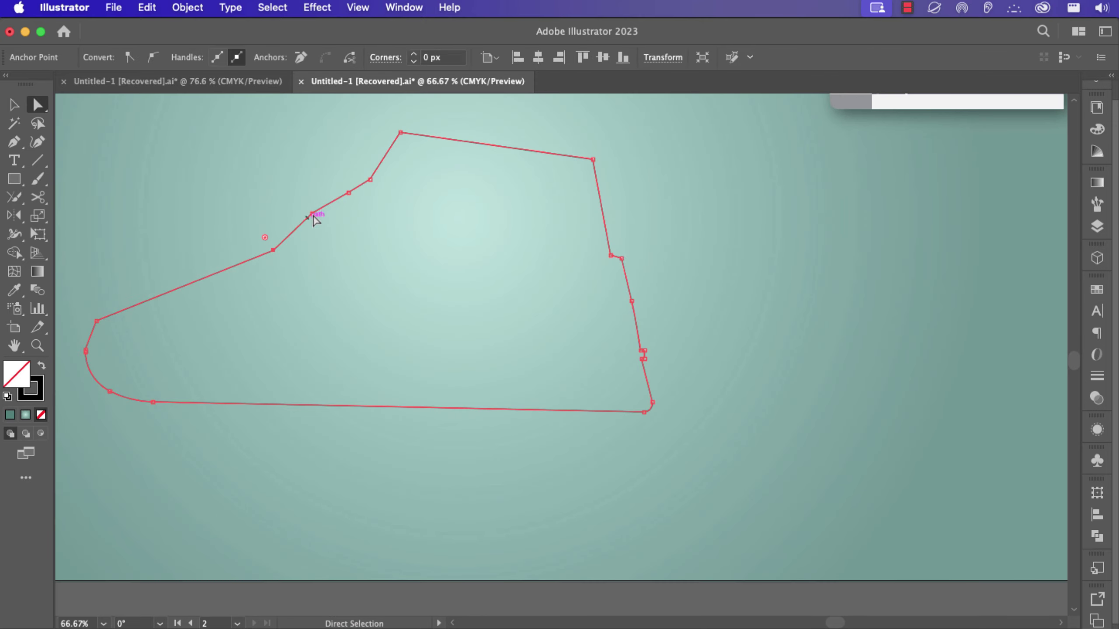
left_click(38, 142)
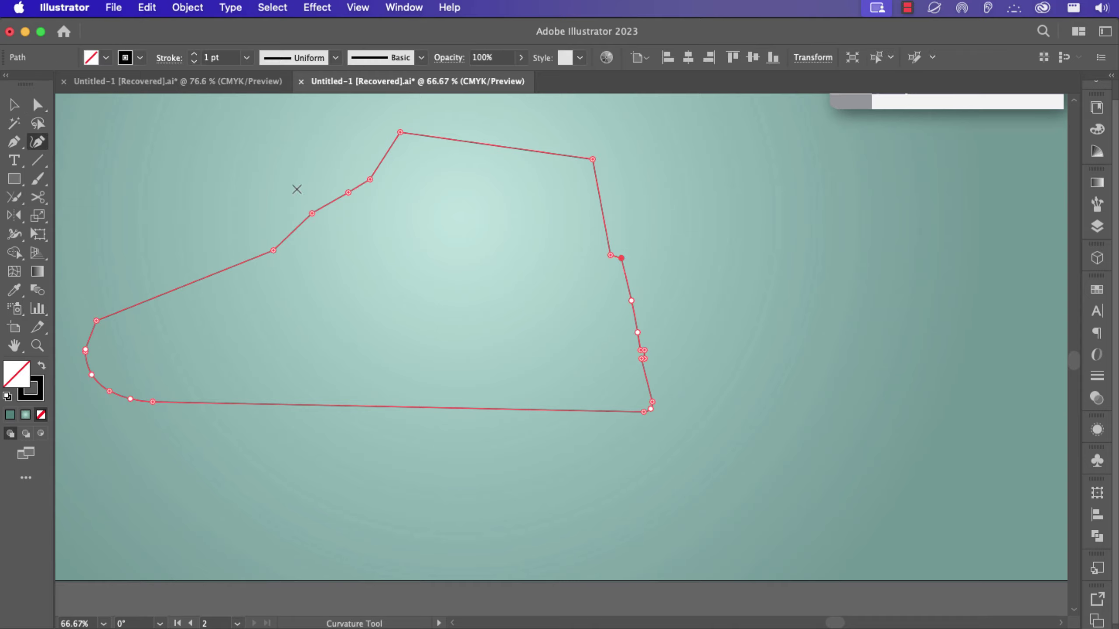
left_click_drag(531, 288, 548, 322)
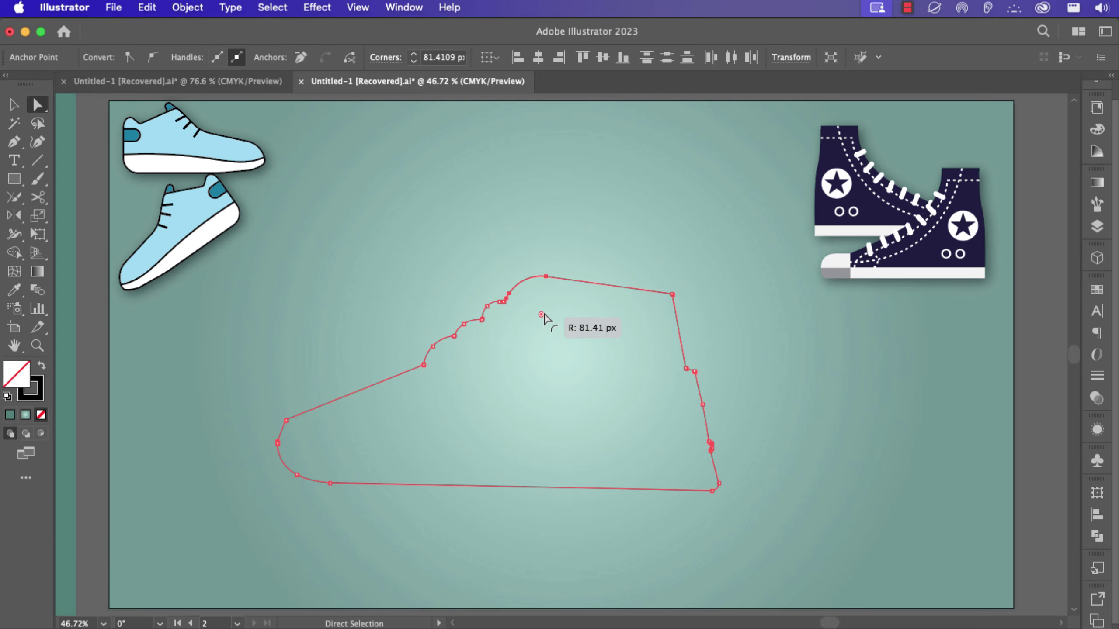
left_click_drag(672, 296, 651, 293)
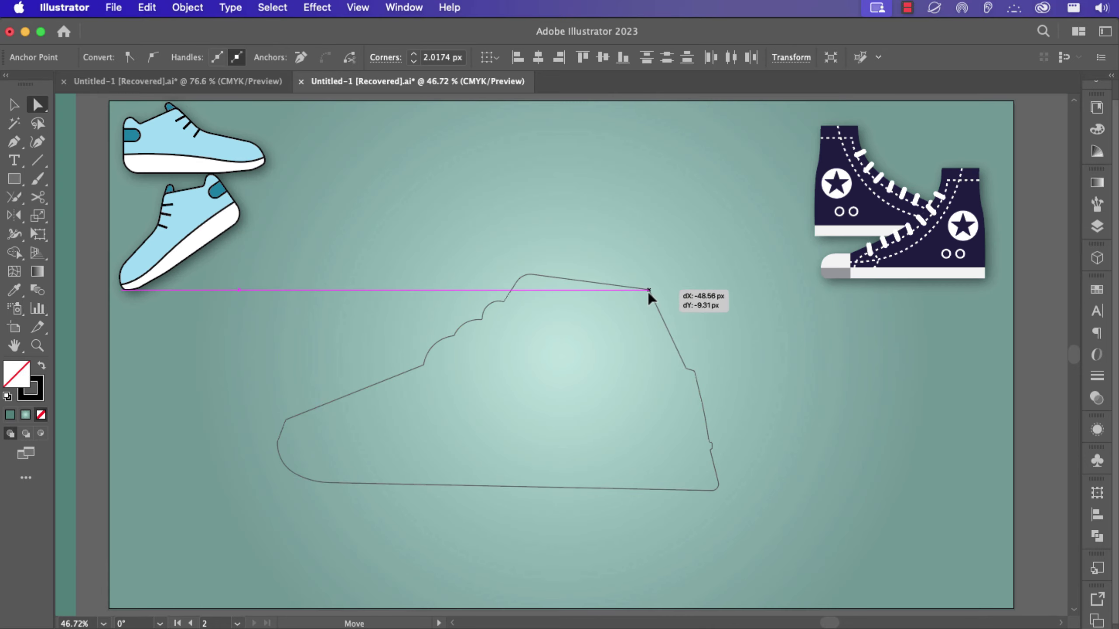
Draw the sneaker's tongue rising above the front of the collar and round its corner
left_click(499, 302)
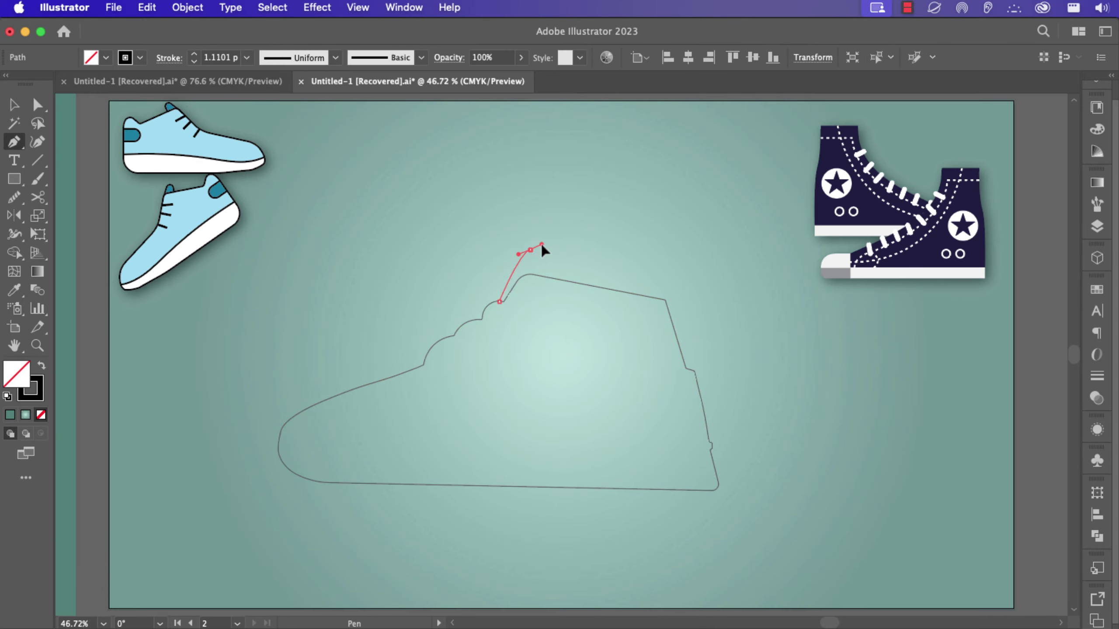
left_click(565, 262)
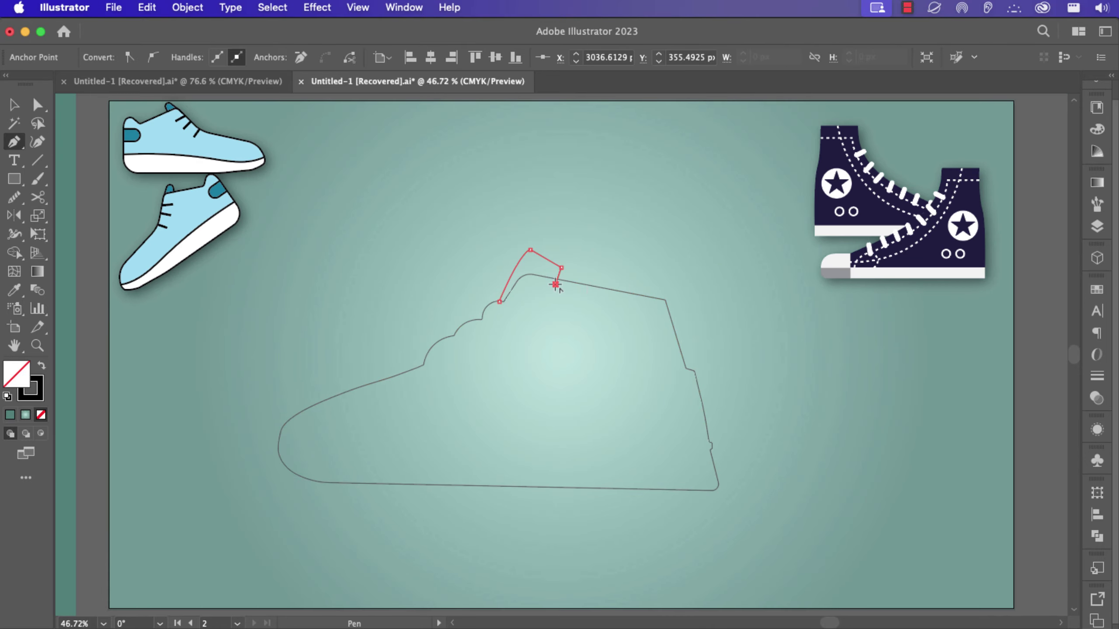
left_click_drag(559, 269, 549, 271)
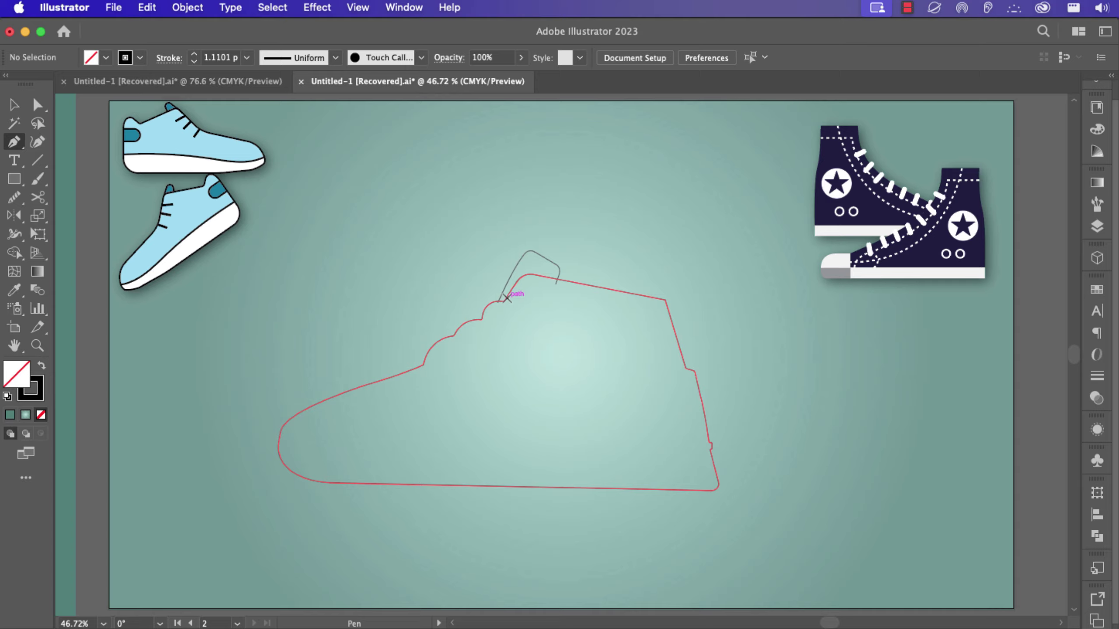
Draw a short diagonal lace line at the top of the lace slope and bend it into a curve
left_click_drag(500, 291, 505, 316)
scroll(497, 315, "up", 4)
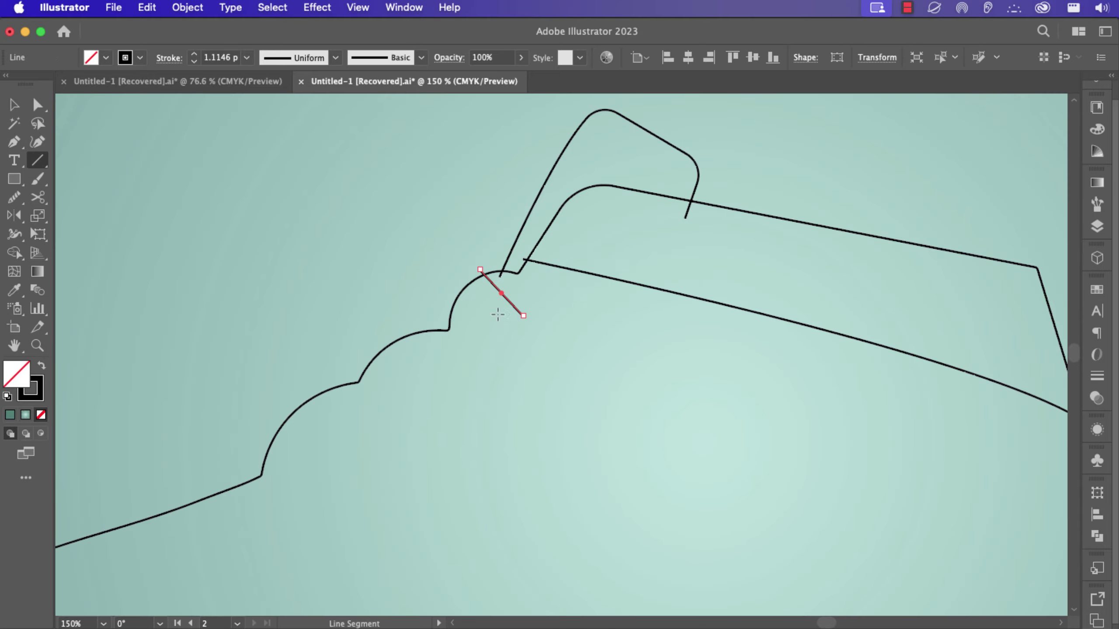
left_click(37, 142)
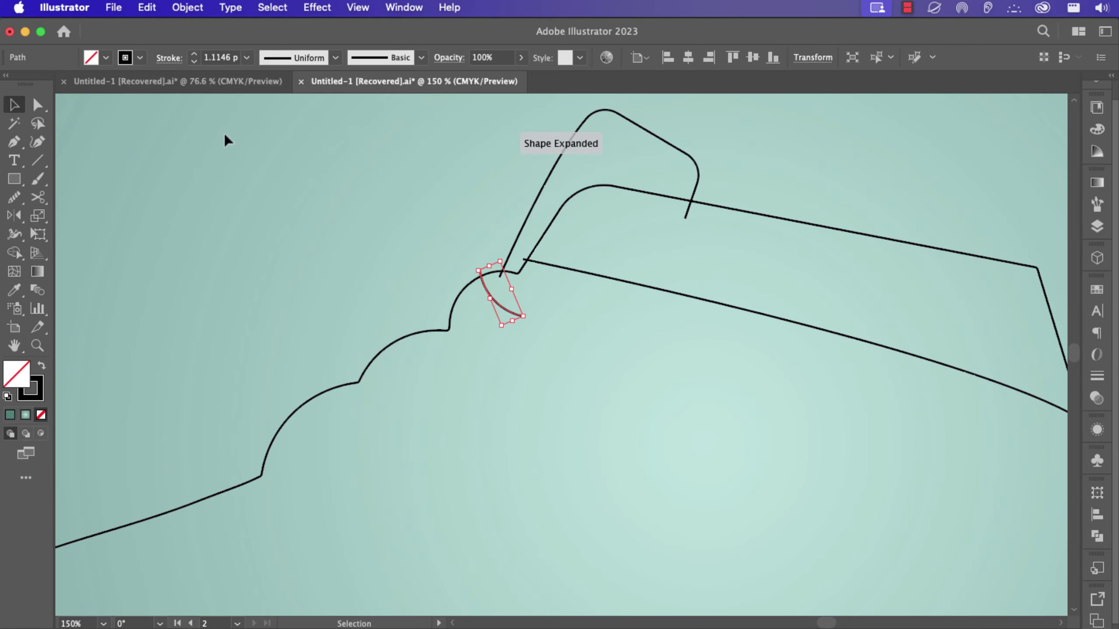
Give the curved lace a 12 pt stroke with round caps
left_click(194, 54, "shift")
left_click(169, 58)
left_click(80, 97)
left_click(198, 58)
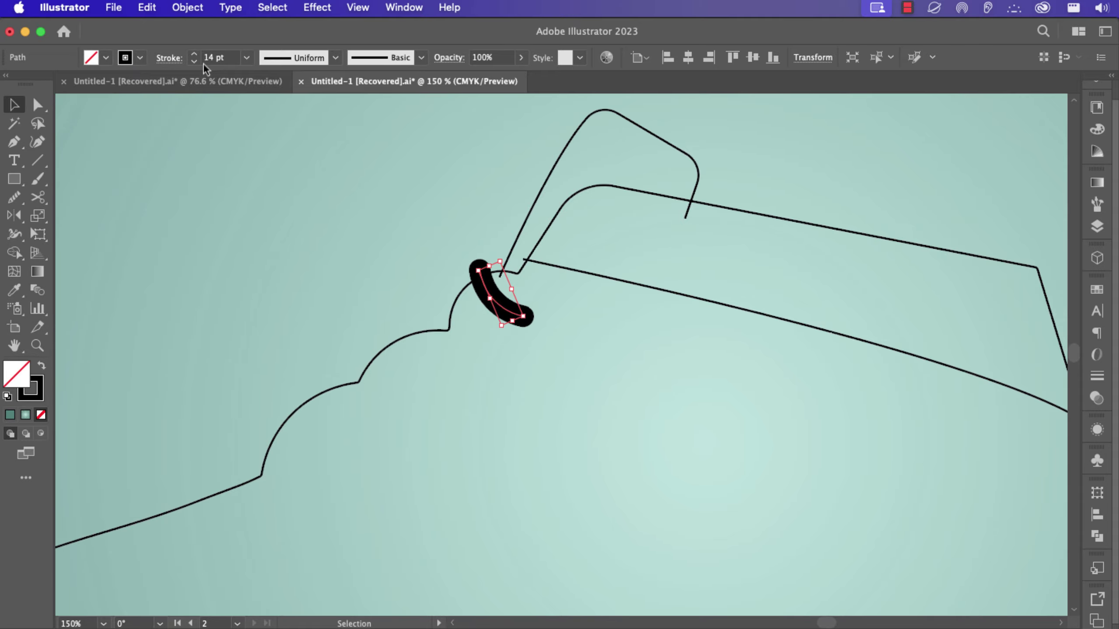
left_click(193, 61)
left_click(193, 61)
Duplicate the lace twice down the slope, set all three strokes to 20 pt and scale them down slightly
scroll(499, 311, "down", 2)
left_click_drag(496, 309, 442, 369)
left_click(473, 341, "shift")
left_click(505, 312, "shift")
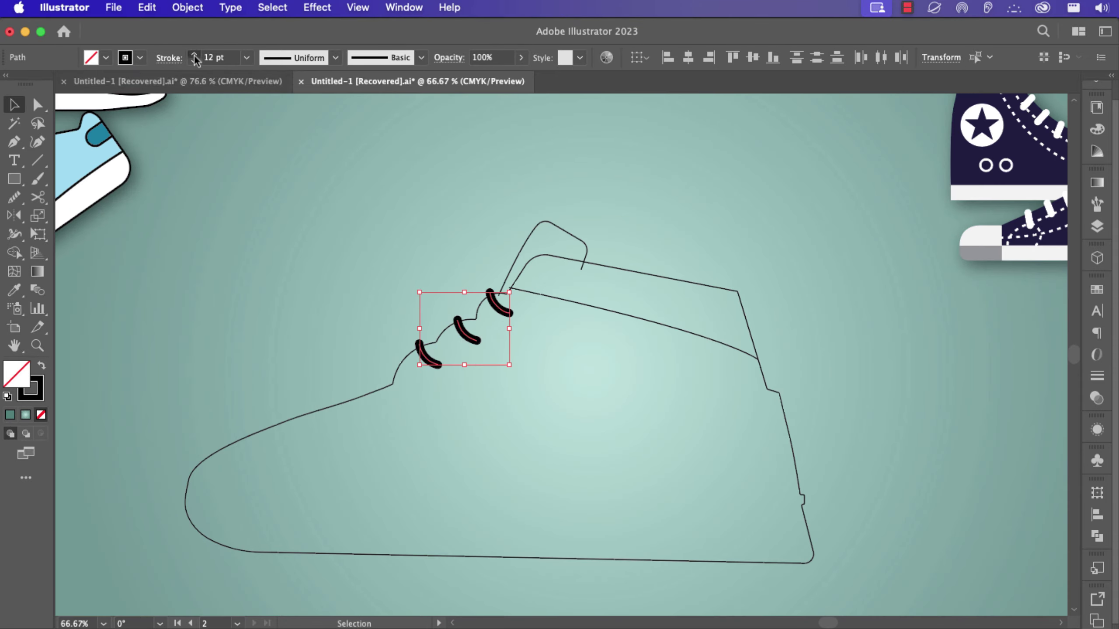
left_click(193, 53, "shift")
left_click_drag(507, 311, 501, 318)
left_click(487, 392)
Add two more lace copies further down the slope toward the toe and adjust their size and angle
left_click_drag(388, 395, 389, 397)
left_click_drag(397, 403, 345, 414)
scroll(362, 427, "up", 3)
left_click(461, 348)
left_click_drag(461, 348, 453, 332)
left_click_drag(444, 327, 443, 351)
Fine-tune the size of the three lowest laces one by one along the slope
left_click(538, 243)
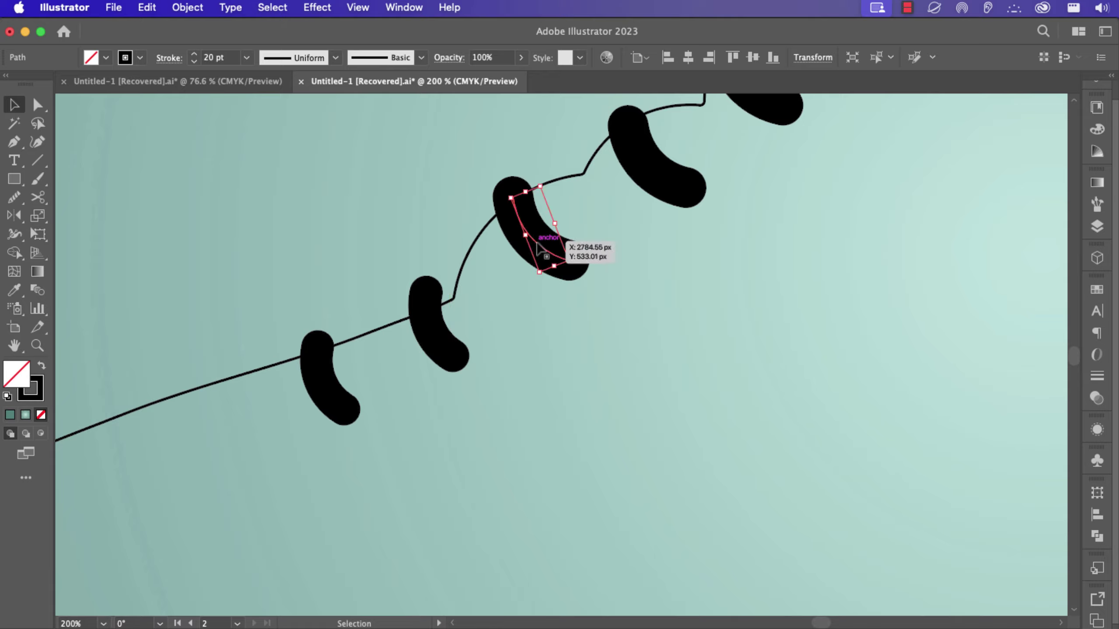
left_click_drag(569, 260, 572, 268)
left_click(432, 334)
left_click_drag(453, 356, 459, 365)
left_click(327, 403)
left_click_drag(345, 412, 353, 422)
key("super+0")
left_click(557, 375)
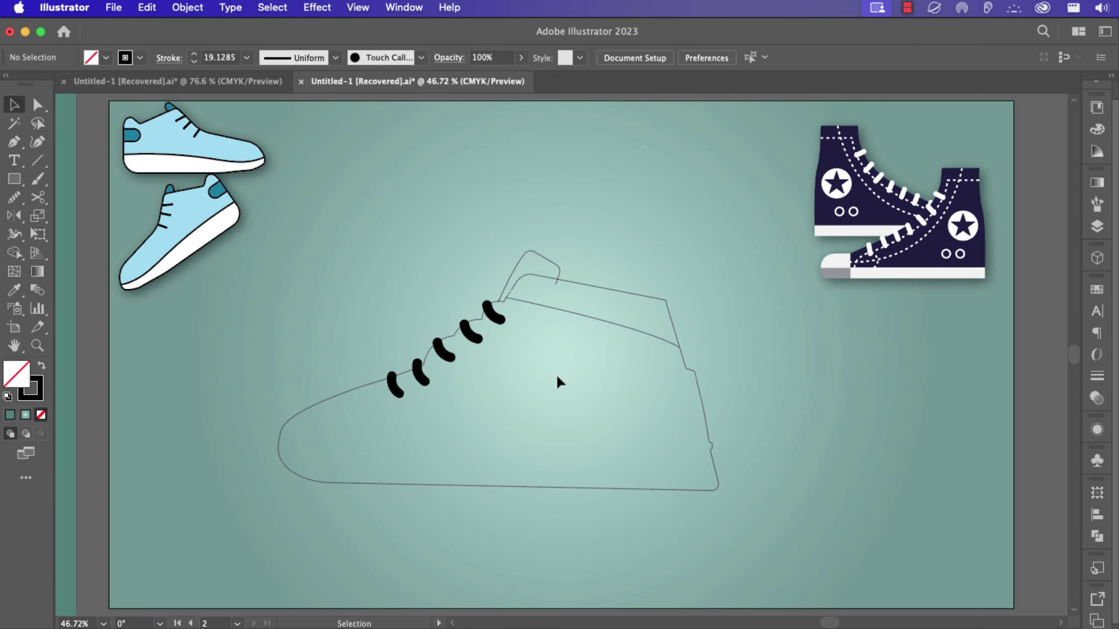
Draw a curved midsole line from the heel to the toe and align its front end with the shoe outline
key("p")
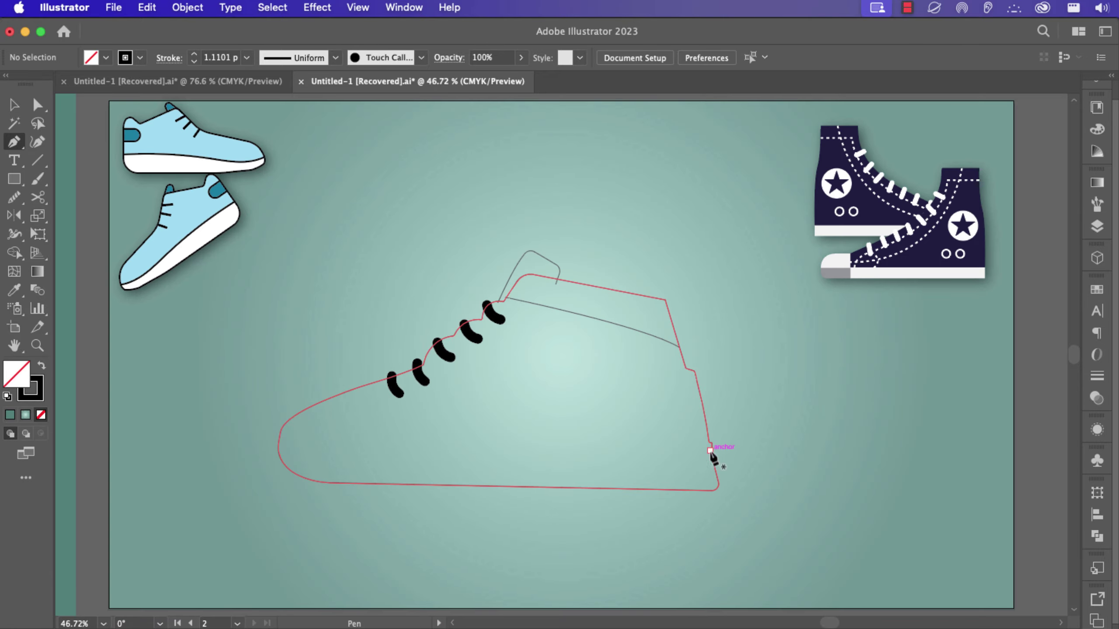
left_click(711, 452)
left_click_drag(277, 446, 148, 414)
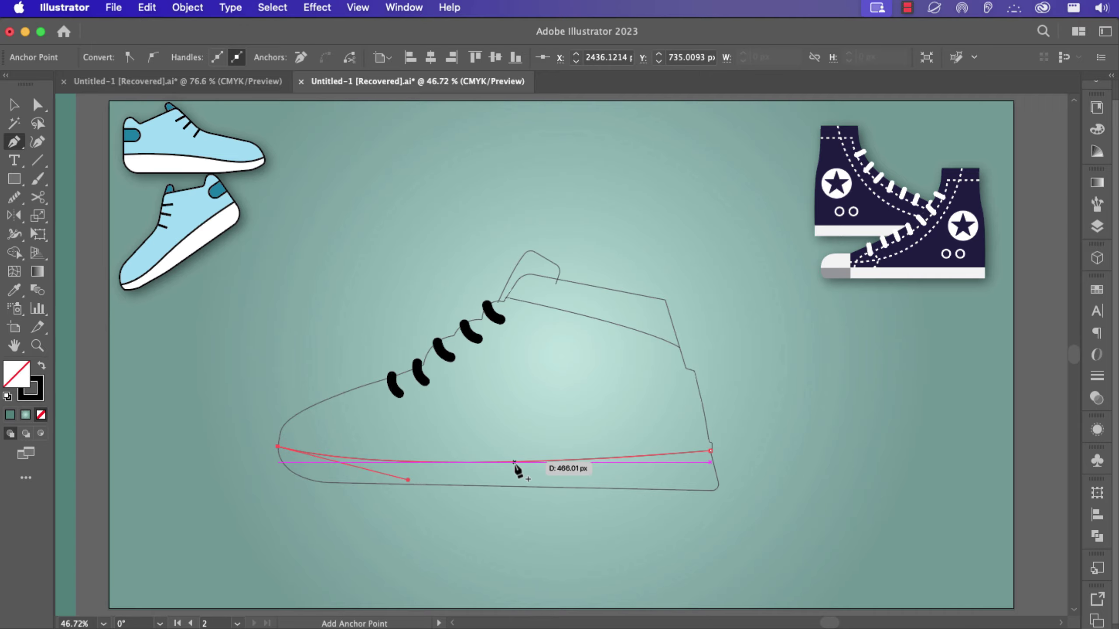
key("a")
scroll(729, 449, "up", 6)
left_click_drag(599, 468, 599, 463)
left_click_drag(375, 490, 936, 410)
left_click_drag(389, 415, 1005, 403)
left_click_drag(309, 410, 991, 397)
left_click_drag(182, 335, 178, 334)
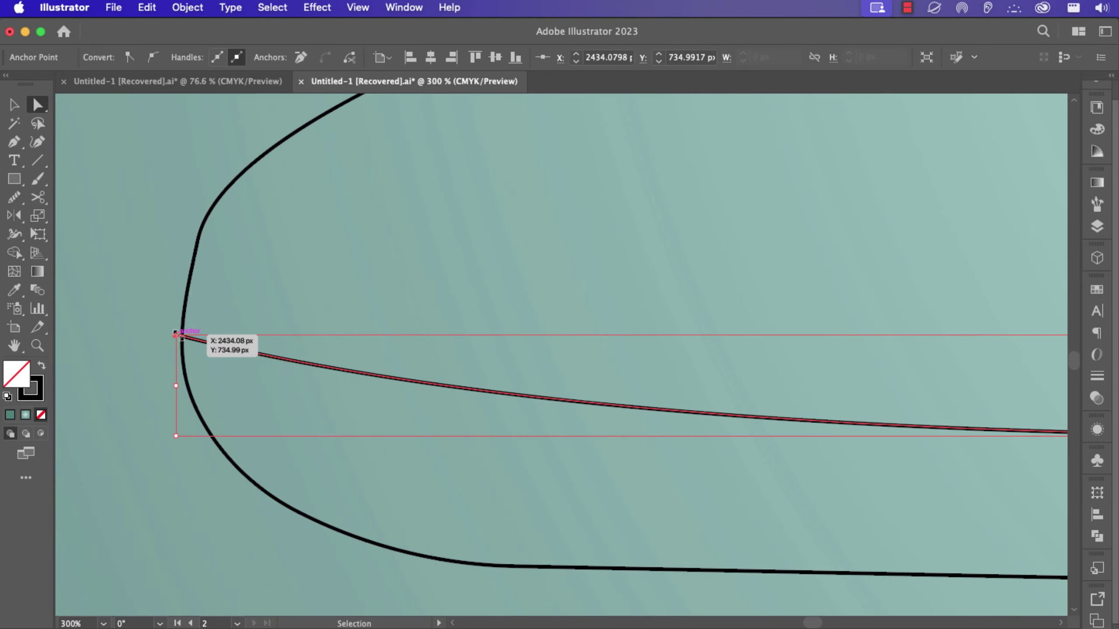
Duplicate the midsole curve slightly above the original to form a thin strip along the sole
key("super+0")
left_click(568, 426)
left_click_drag(579, 460, 580, 452)
Set the stroke of the shoe outline, midsole lines, collar line and tongue to 4 pt
left_click_drag(776, 452, 575, 224)
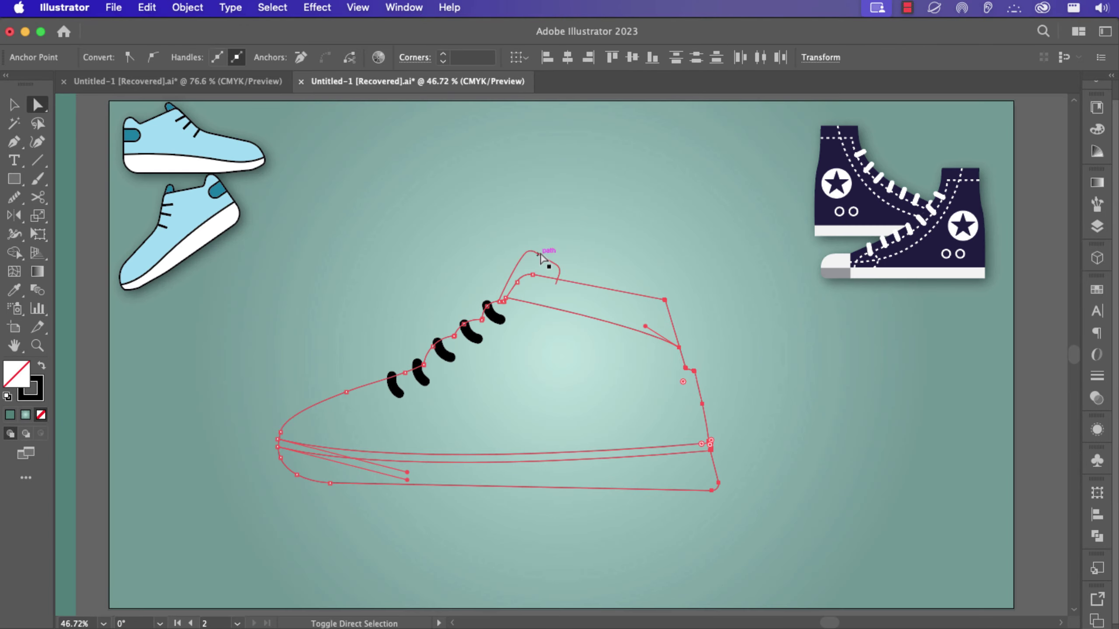
key("v")
left_click(558, 282, "shift")
left_click(193, 55)
left_click(193, 54)
left_click(193, 55)
left_click(193, 54)
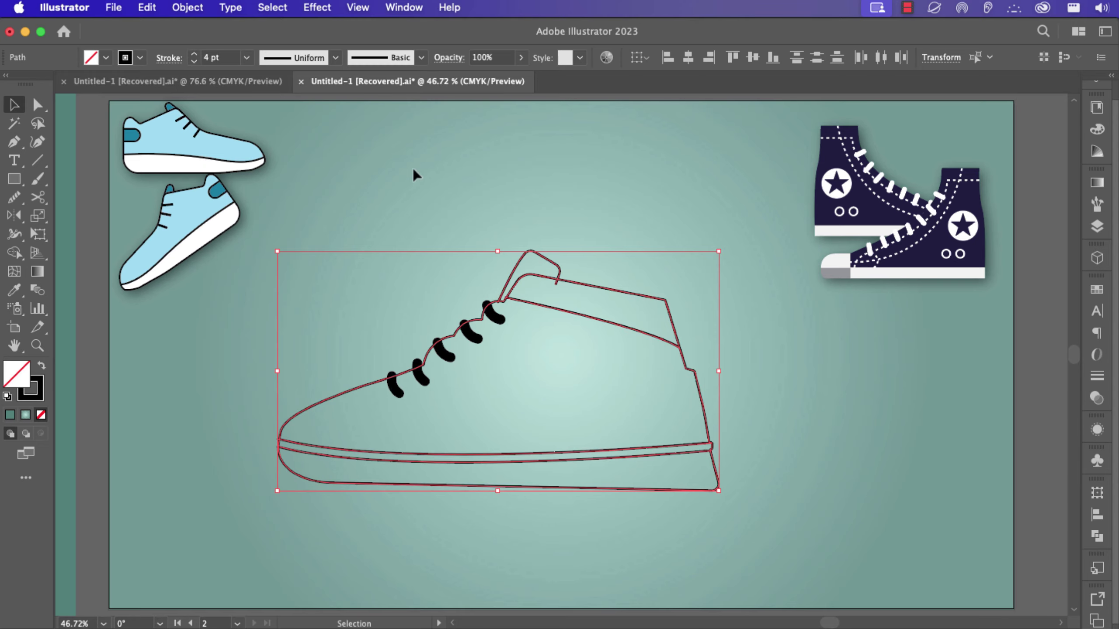
left_click(413, 171)
Outline the strokes of the five laces and give them a 4 pt black stroke without fill
left_click(395, 387)
left_click(421, 375, "shift")
left_click(442, 354, "shift")
left_click(470, 335, "shift")
left_click(181, 9)
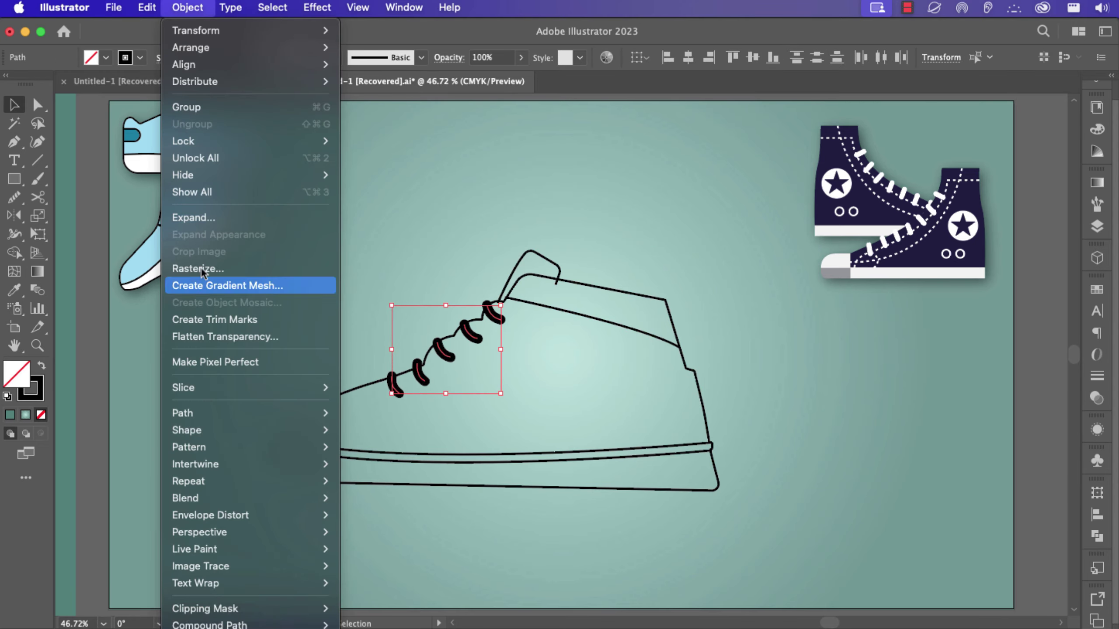
left_click(384, 450)
key("shift+x")
left_click(193, 55)
left_click(193, 55)
left_click(194, 55)
left_click(282, 264)
Draw the toe seam from the front edge around a small notch and up beneath the laces to the ankle
key("p")
left_click(294, 417)
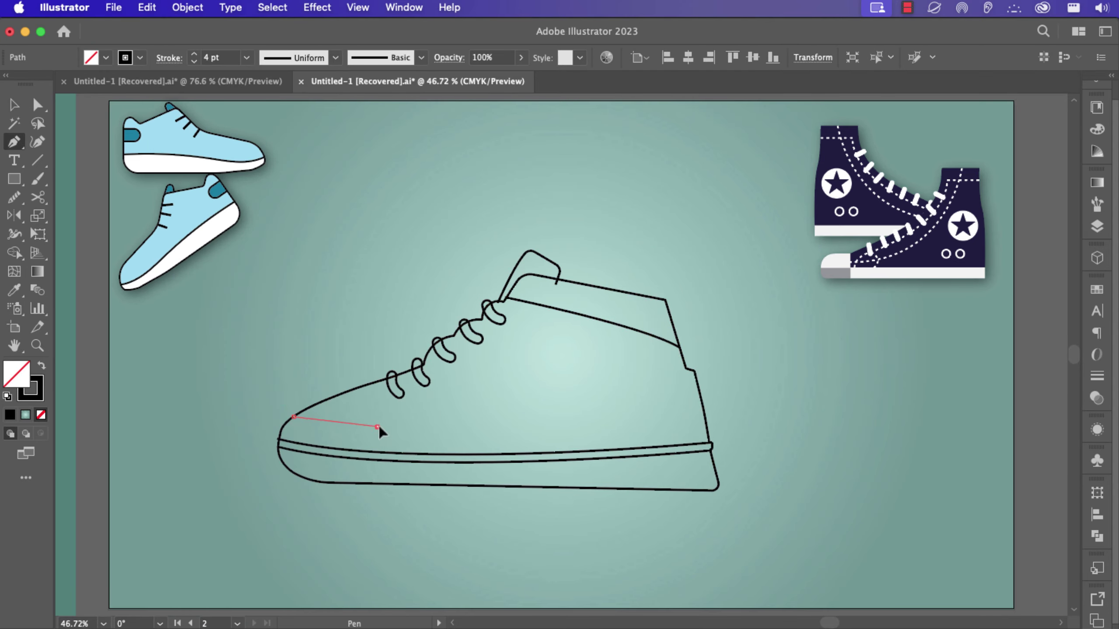
left_click_drag(377, 426, 382, 434)
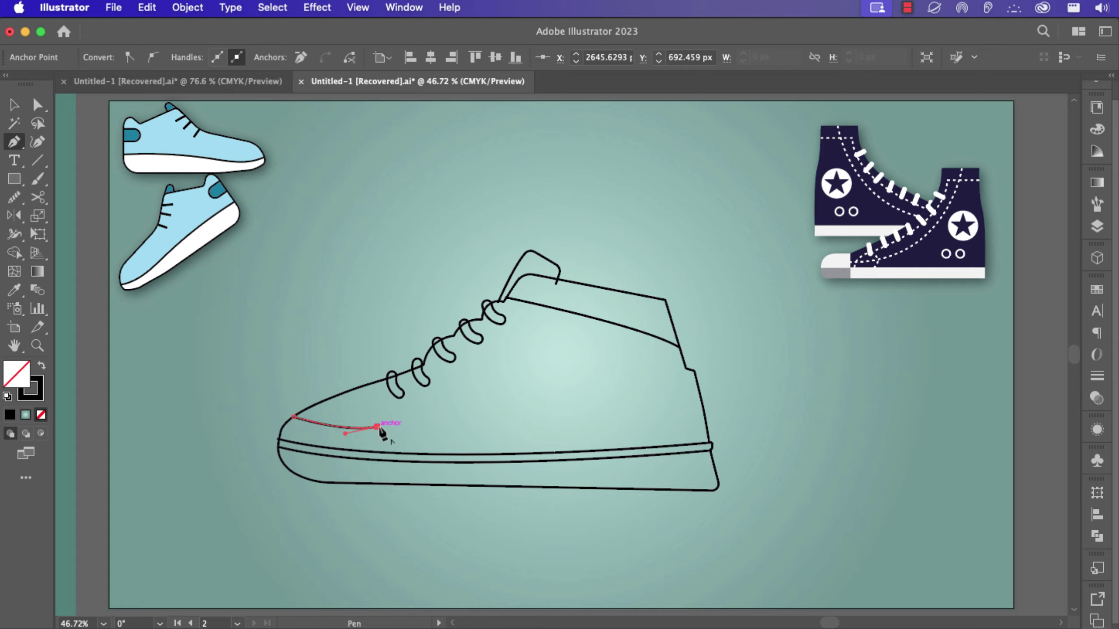
left_click(387, 399)
scroll(387, 398, "up", 2)
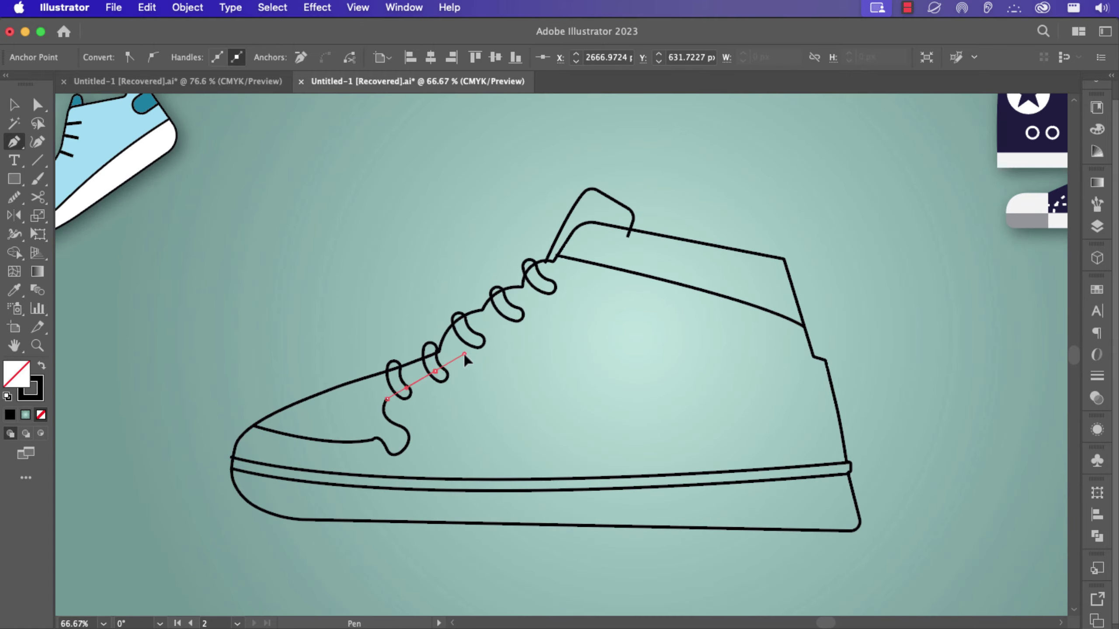
left_click_drag(464, 354, 465, 354)
left_click_drag(485, 327, 500, 328)
left_click_drag(523, 305, 535, 295)
left_click_drag(578, 277, 596, 287)
key("Escape")
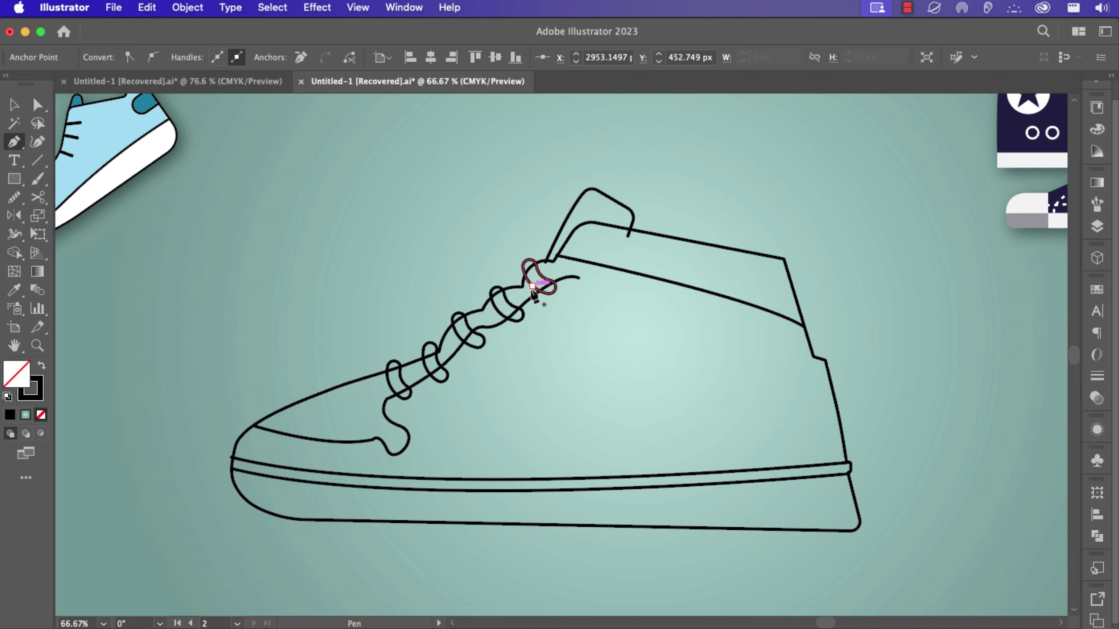
Draw a curved side-panel seam from the top lace toward the heel and back down to the midsole
left_click(532, 287)
left_click_drag(676, 348, 818, 358)
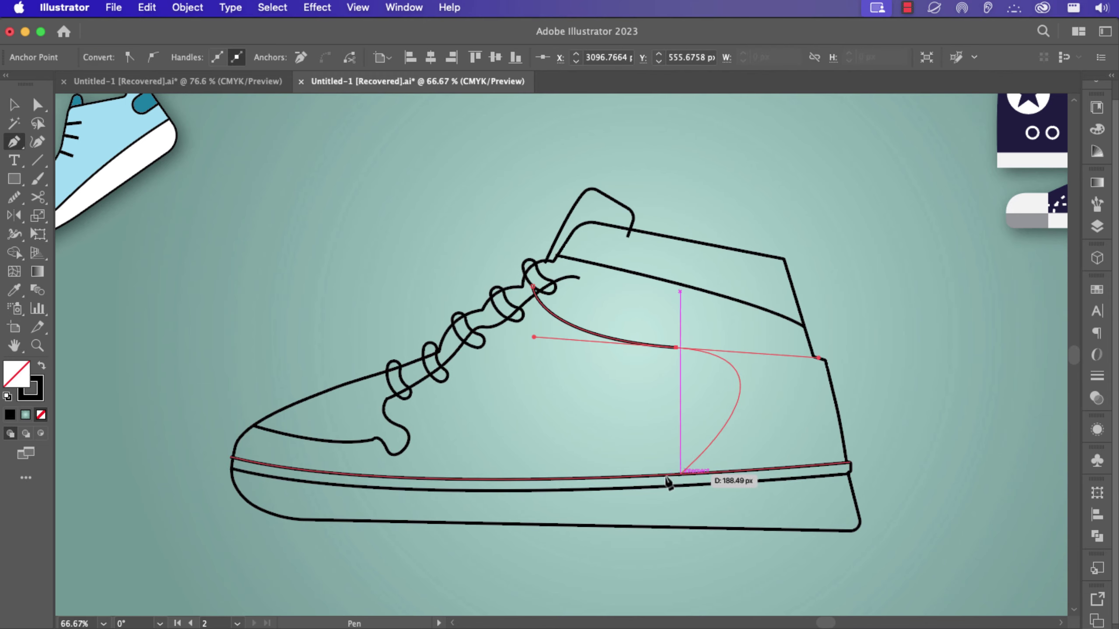
left_click(667, 477)
key("Escape")
Draw the curved heel seam from the back edge down to the midsole and adjust where the seams meet it
left_click(828, 373)
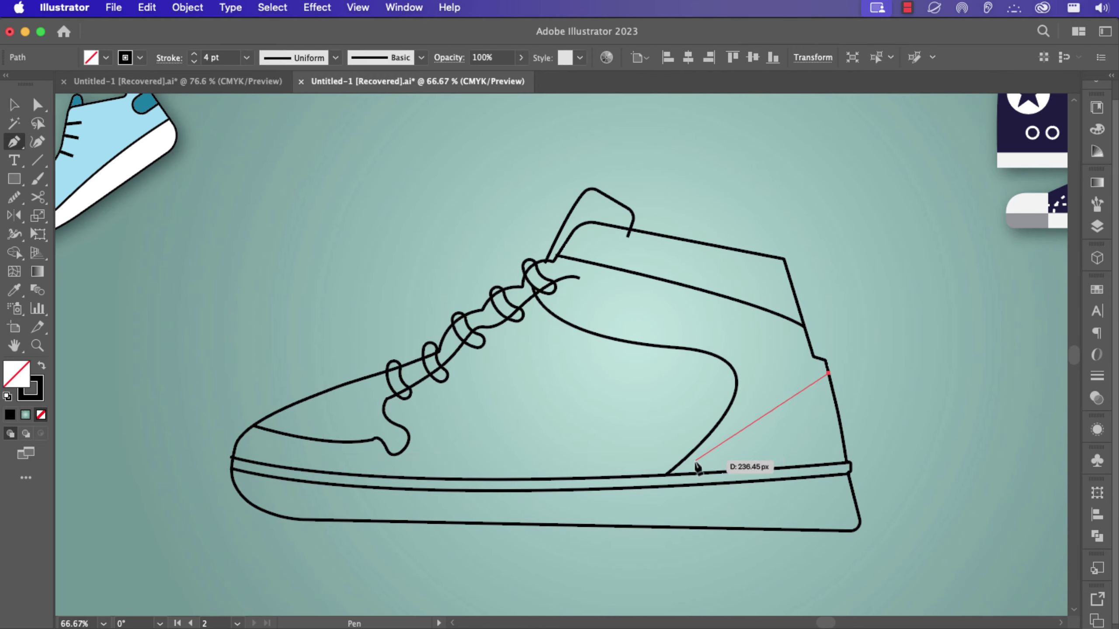
left_click_drag(673, 474, 643, 476)
key("v")
key("a")
left_click(688, 458)
Draw a swoosh shape on the shoe's side with its tail reaching the back edge of the heel
key("p")
scroll(825, 372, "up", 4)
left_click(838, 375)
scroll(831, 380, "down", 4)
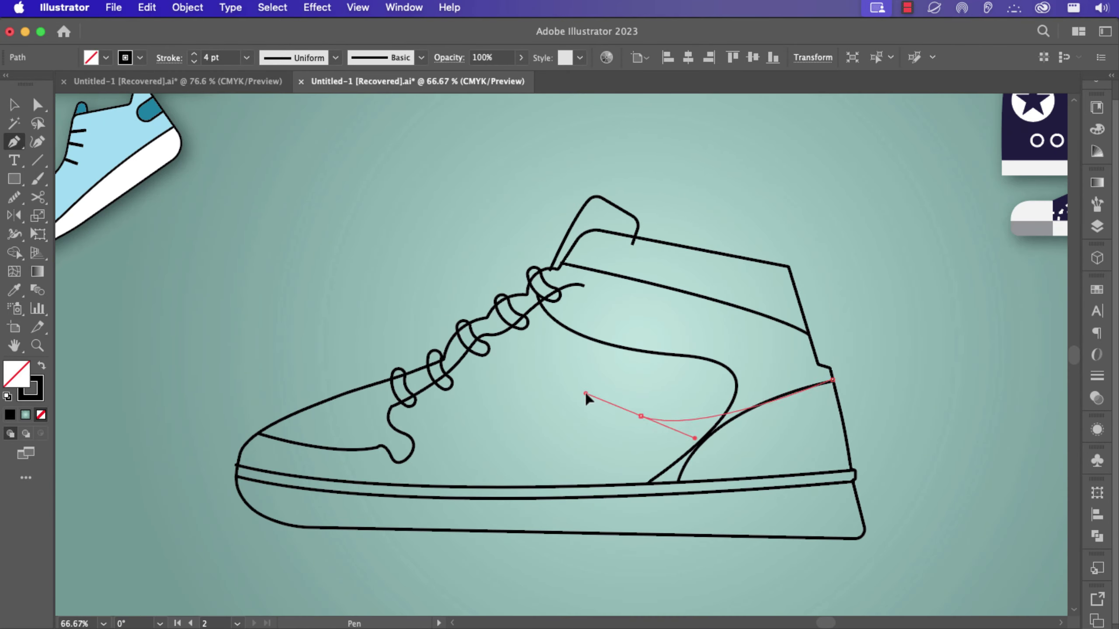
left_click_drag(585, 394, 586, 392)
left_click_drag(674, 397, 677, 397)
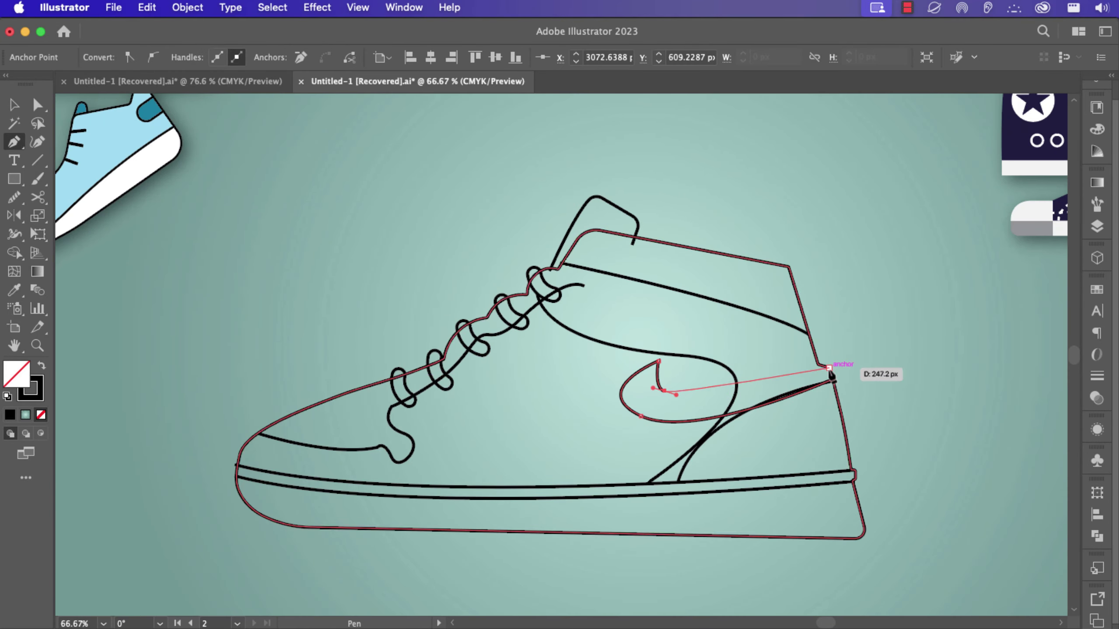
left_click(829, 368)
scroll(643, 373, "down", 4)
Draw a curved seam from the heel past the top of the swoosh toward the laces
left_click(685, 368)
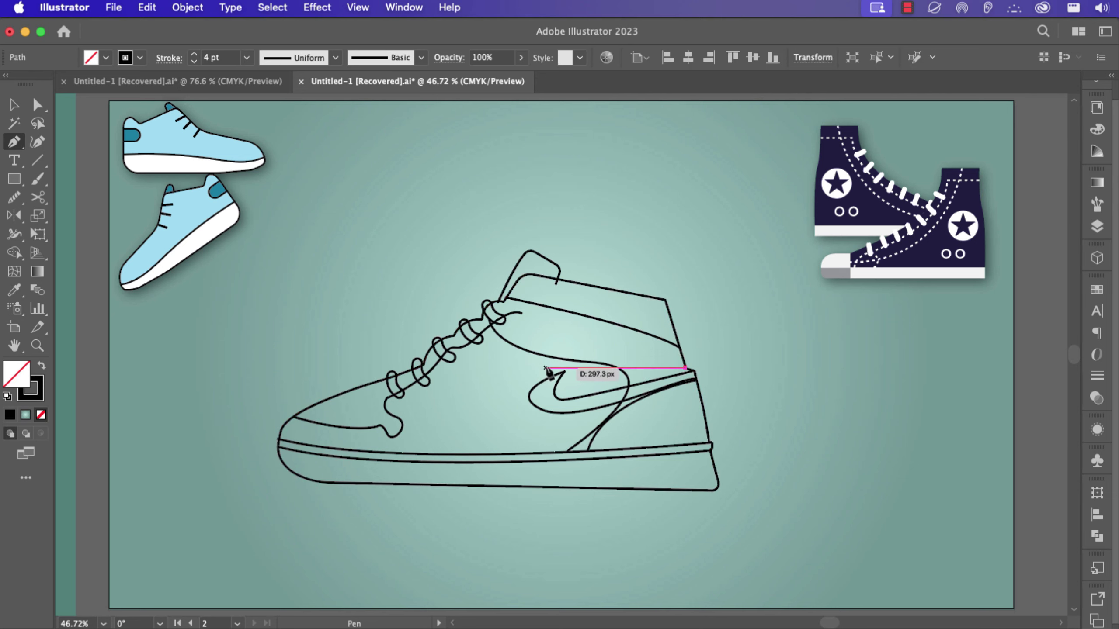
left_click_drag(494, 344, 497, 351)
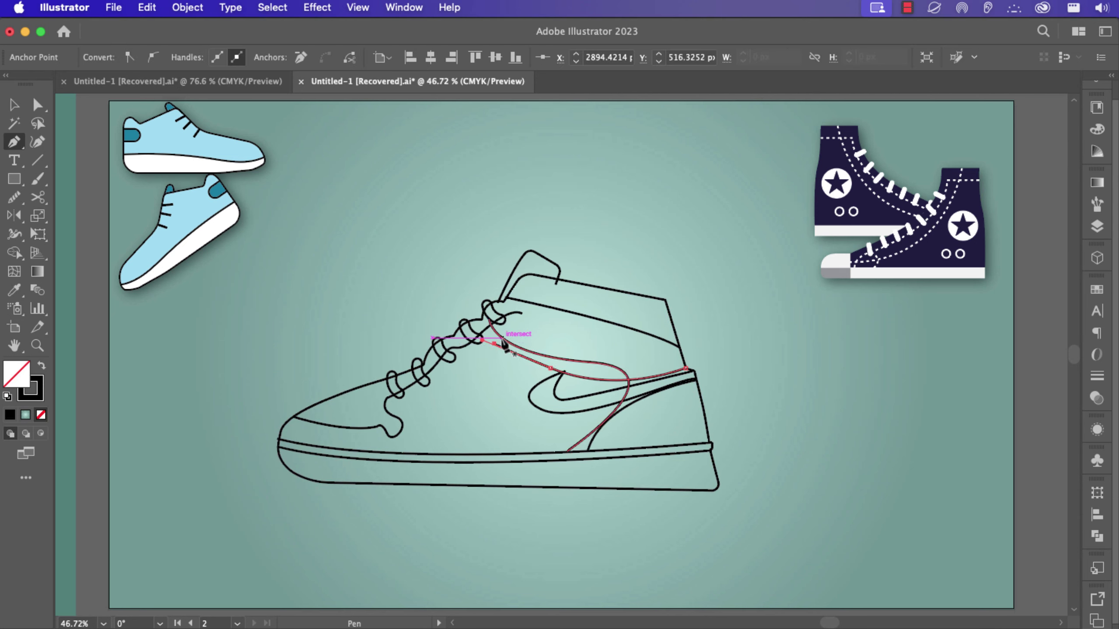
key("Escape")
Draw the front panel seams: one below the upper laces and two running down to the midsole
left_click(502, 337)
left_click_drag(445, 399, 435, 399)
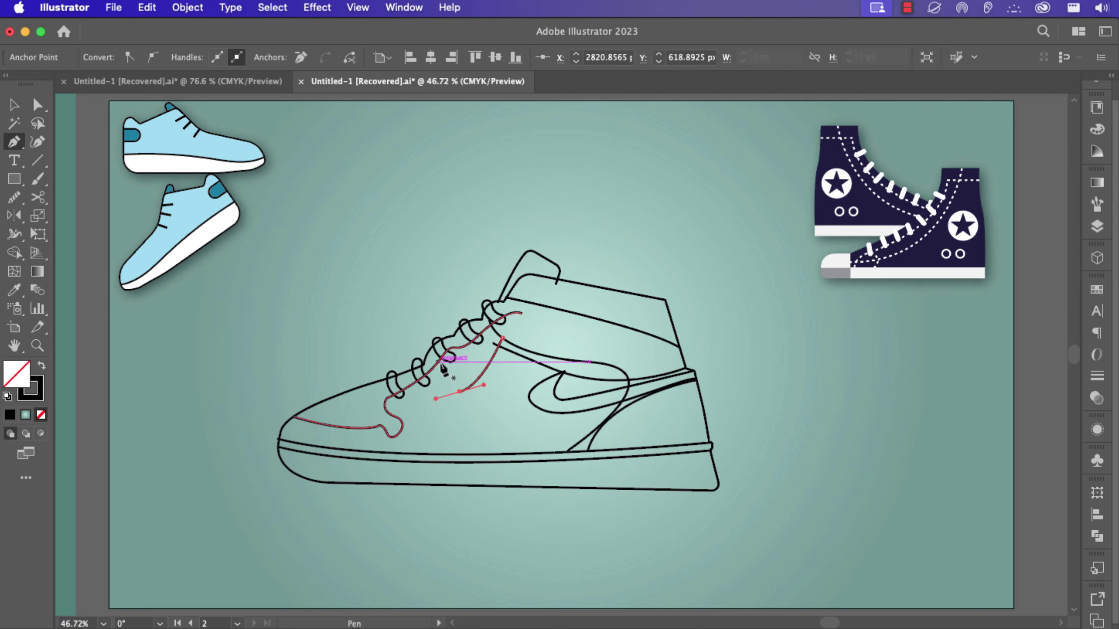
left_click(455, 350)
mouse_move(487, 454)
left_mouse_down()
mouse_move(541, 475)
mouse_move(531, 474)
left_mouse_up()
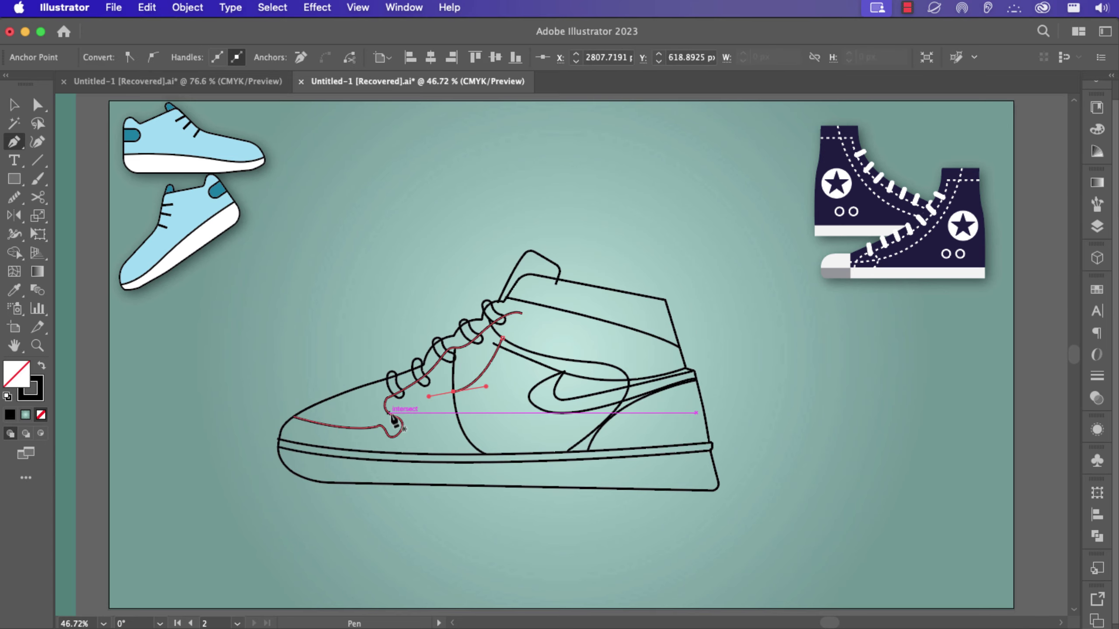
left_click(393, 420)
left_click(552, 527, "super")
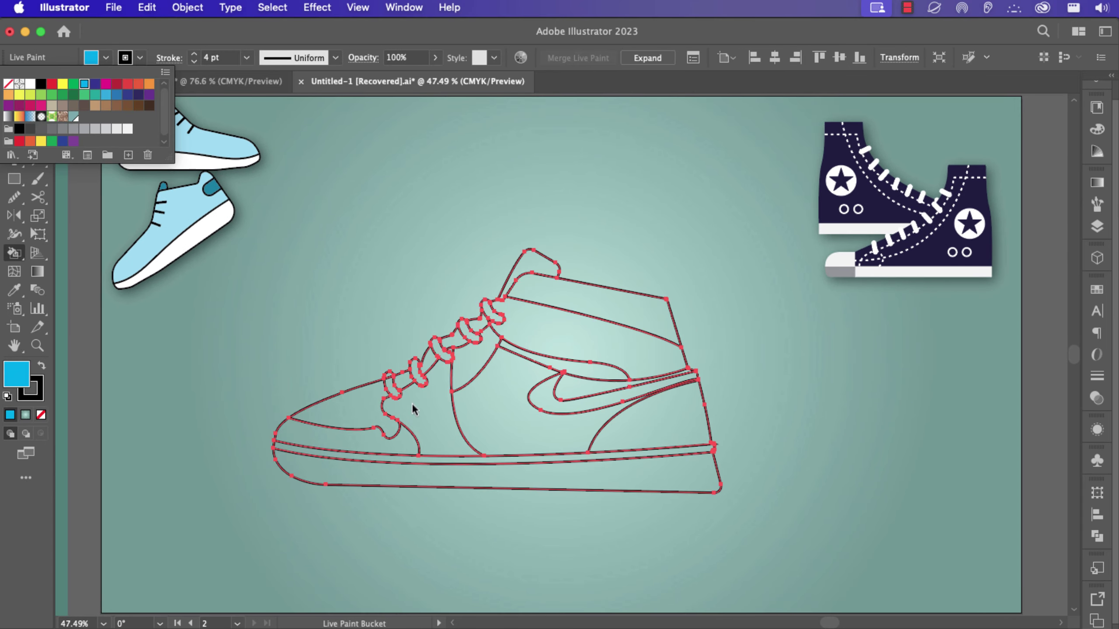
Live Paint the lace panels and the strip above the swoosh blue, and the side panel and toe edge yellow
left_click_drag(413, 410, 535, 351)
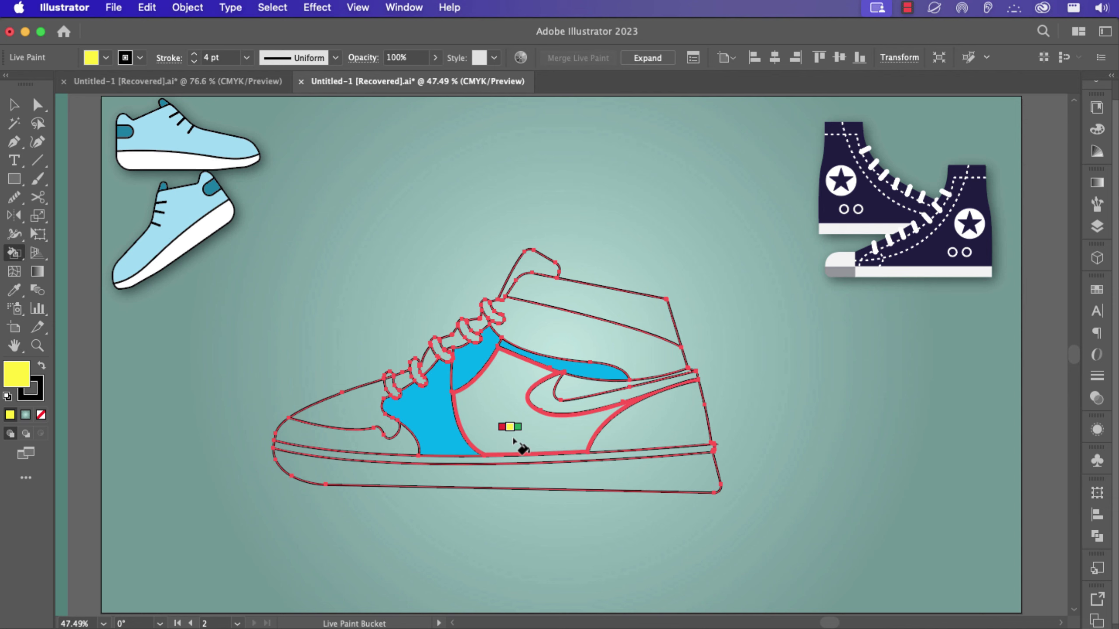
left_click_drag(514, 441, 645, 461)
left_click(334, 423)
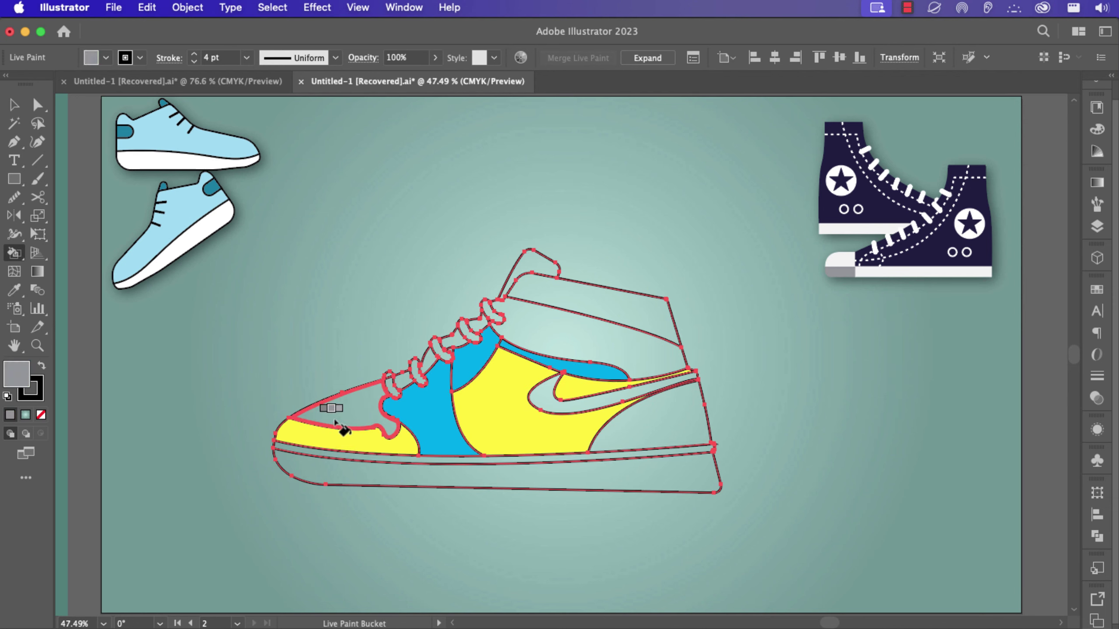
Live Paint the toe box and the ankle panel orange
key("Right")
key("Right")
key("Right")
key("Right")
key("Right")
key("Right")
key("Right")
left_click(337, 420)
key("super+z")
key("Left")
left_click(370, 408)
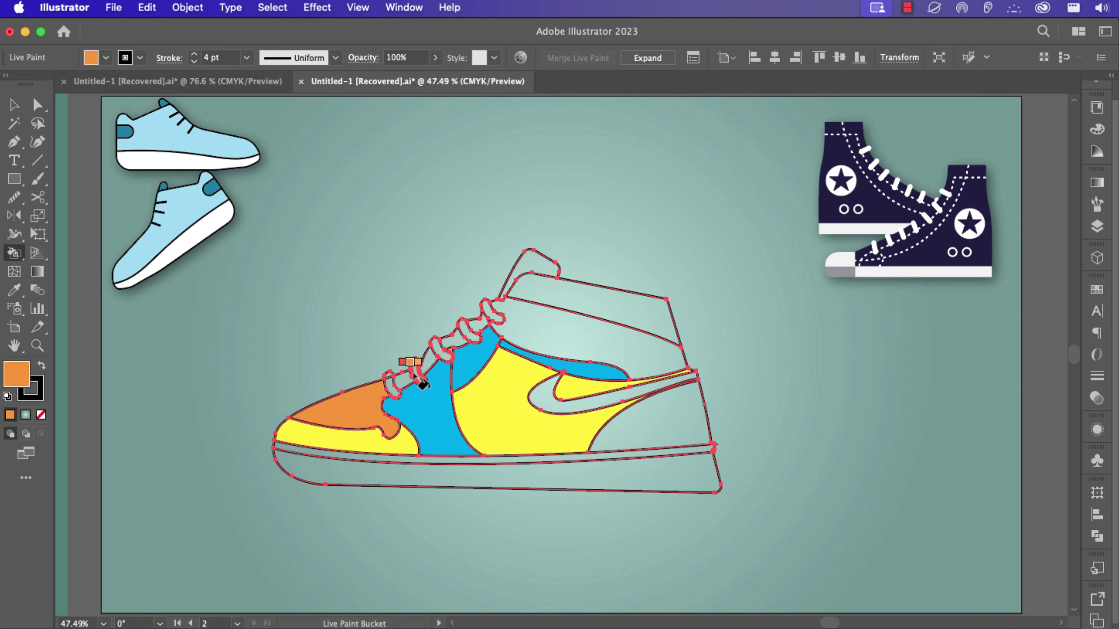
left_click(588, 337)
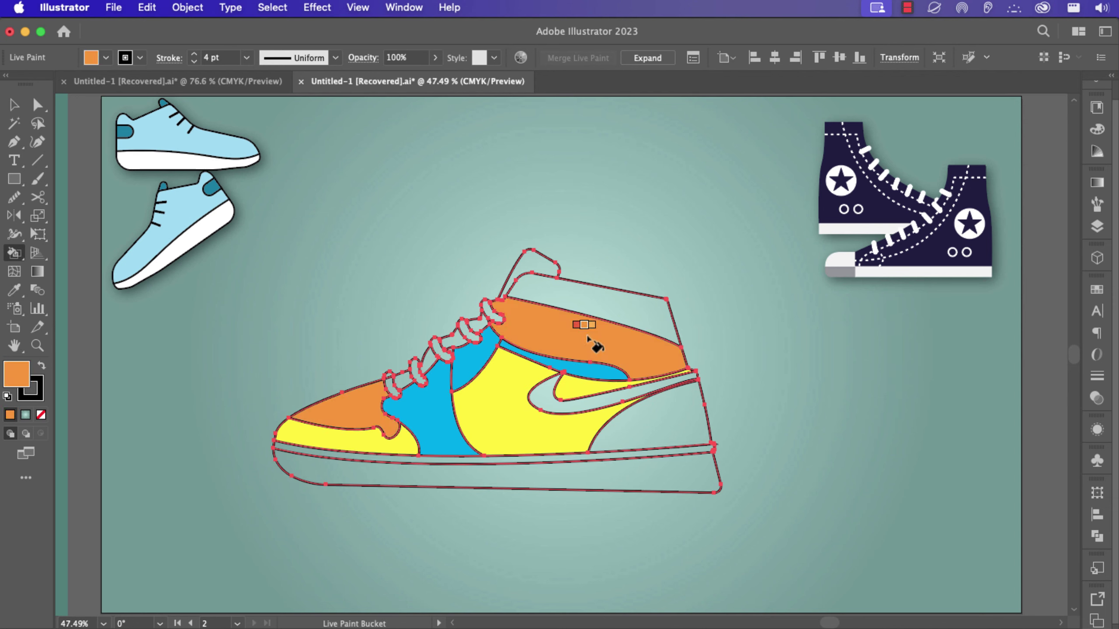
Live Paint the heel panel yellow and the swoosh black
key("Left")
left_click(664, 432)
key("Left")
key("Left")
left_click(599, 400)
Live Paint the thin midsole strip blue and the outsole white
key("Right")
key("Right")
key("Right")
key("Right")
left_click(528, 459)
key("Left")
key("Left")
key("Left")
key("Left")
key("Left")
left_click(528, 474)
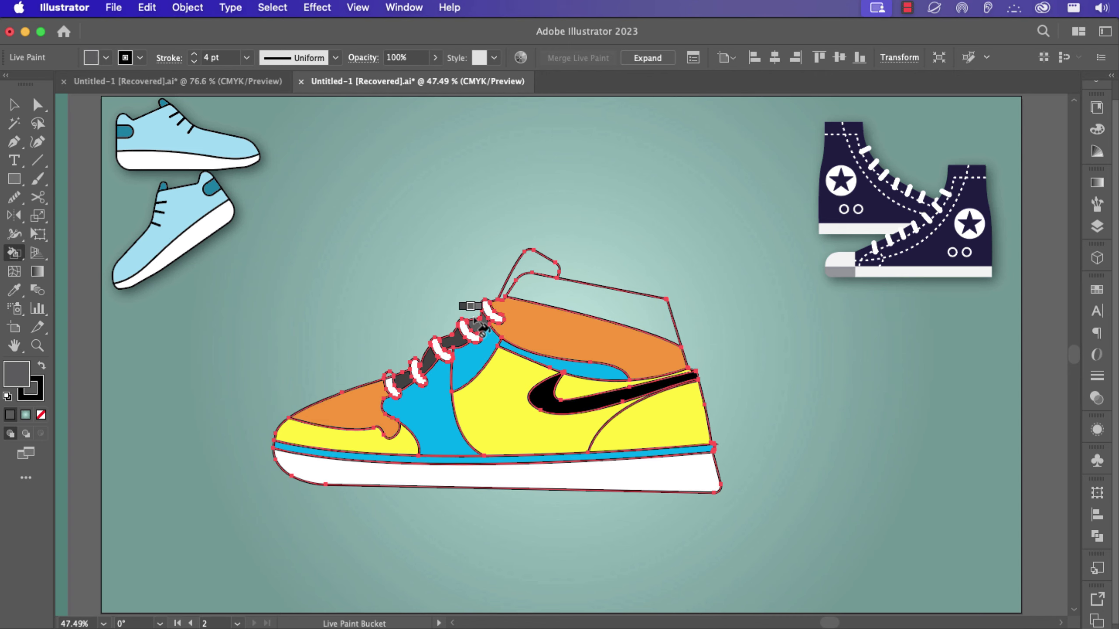
Live Paint the tongue and the ankle collar white
key("Left")
key("Left")
key("Left")
key("Left")
left_click(522, 272)
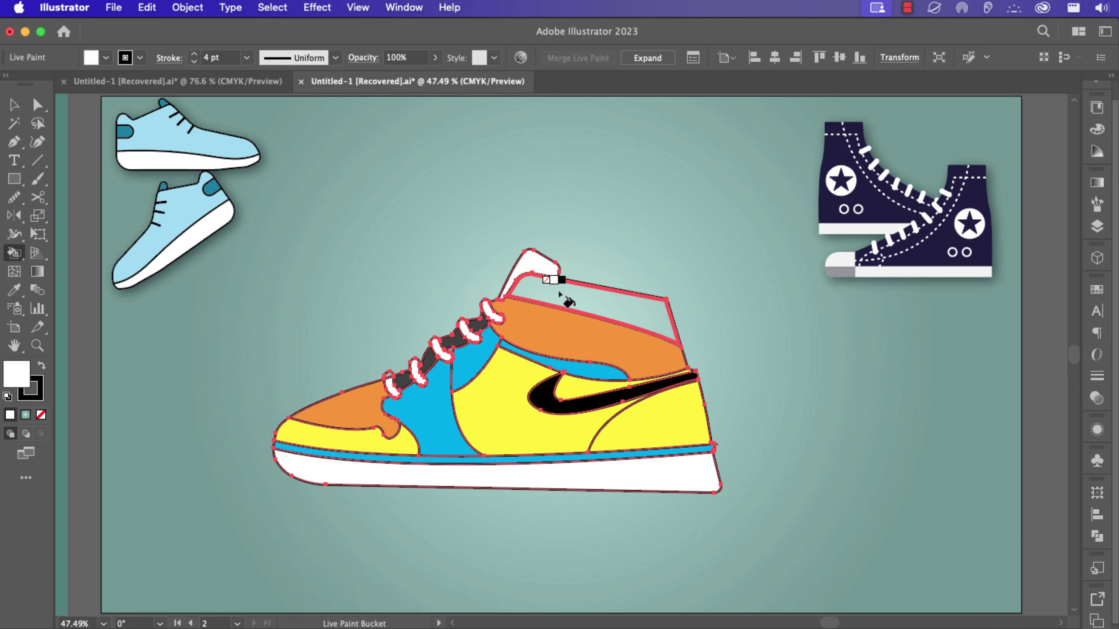
left_click(560, 292)
Offset the paths of the selected shoe panels by -13 px with miter joins and a miter limit of 4
left_click(188, 7)
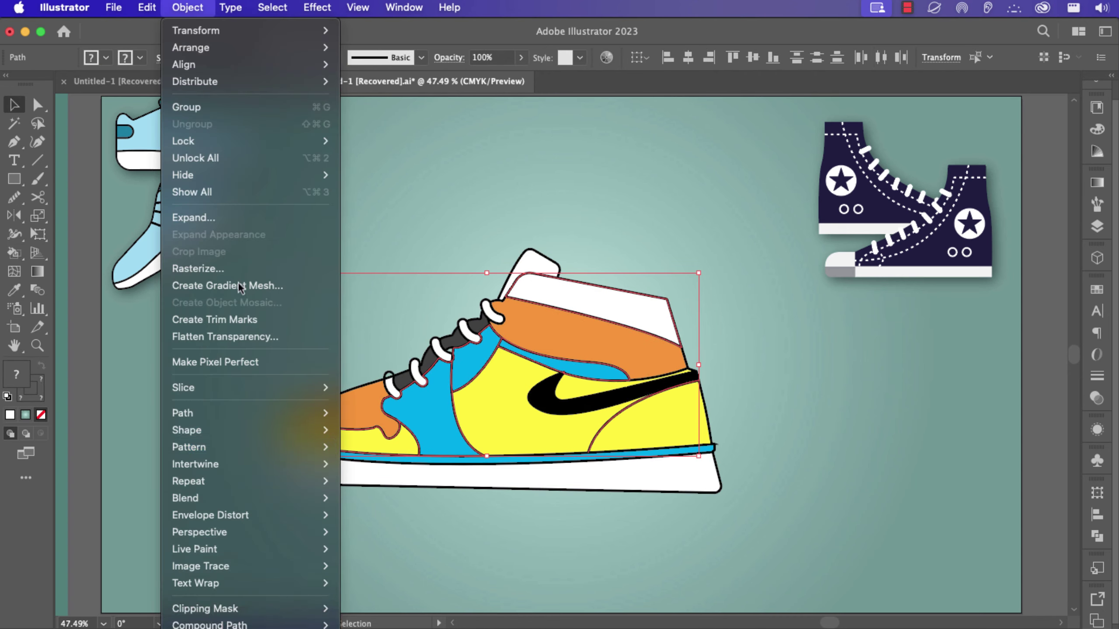
mouse_move(240, 414)
left_click(395, 476)
left_click(395, 473)
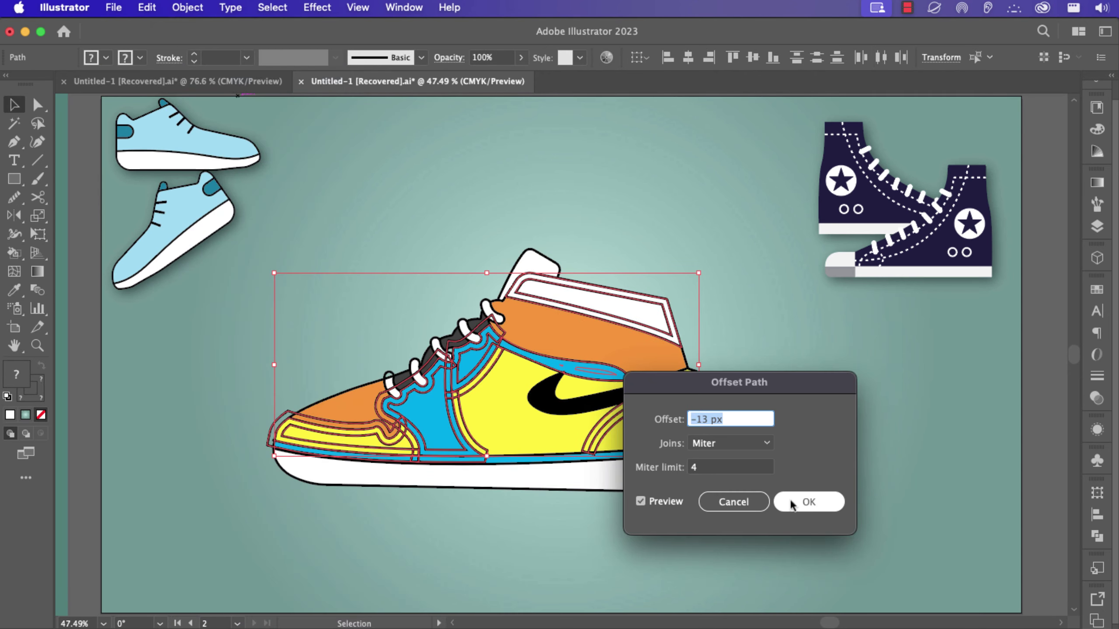
left_click(808, 502)
Turn the offset paths into dashed lines to serve as stitching
left_click(168, 57)
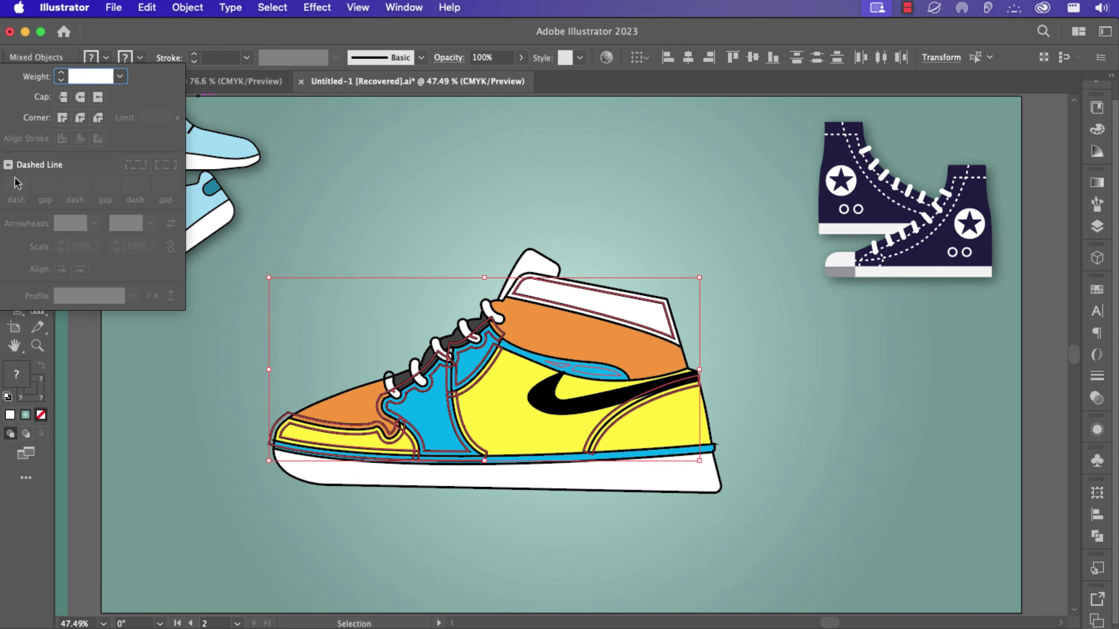
left_click(8, 164)
left_click(378, 215)
Cut the yellow toe panel's dashed path with the Scissors tool and delete the unwanted section
key("c")
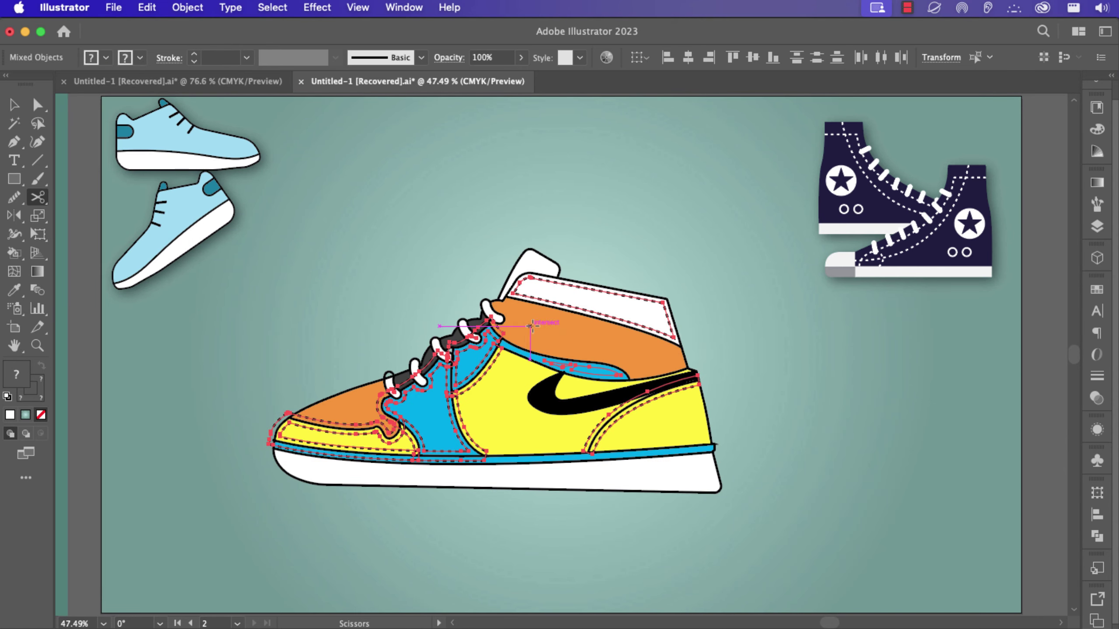
scroll(451, 383, "up", 1)
left_click(291, 418)
left_click(384, 453)
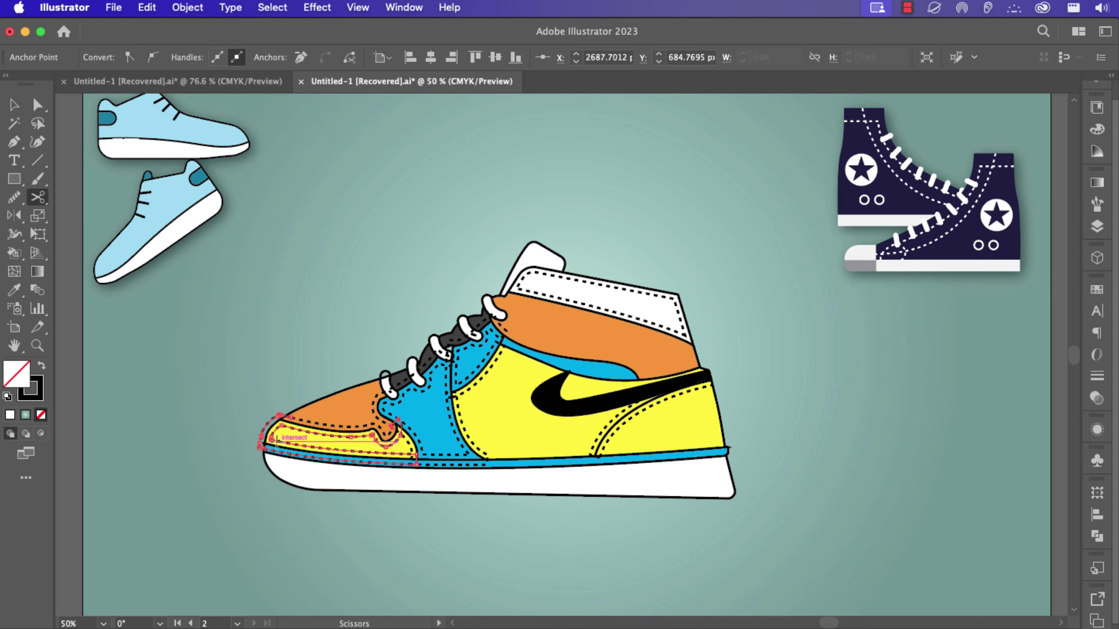
key("Delete")
Cut the front blue panel's dashed path at the midsole and near the toe notch
left_click(421, 455)
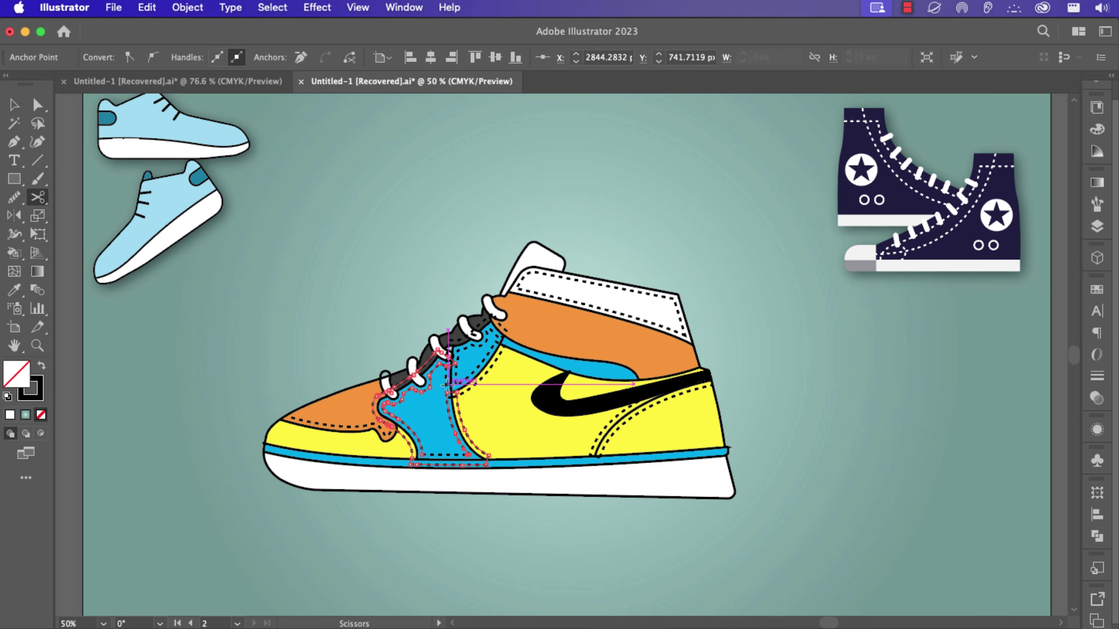
left_click(388, 403)
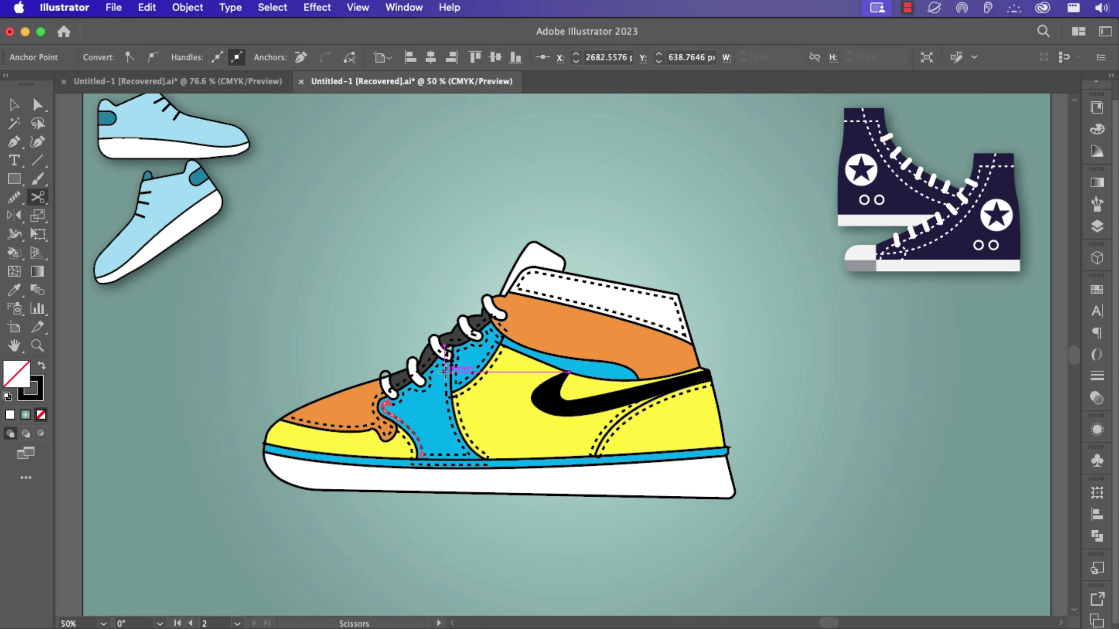
key("v")
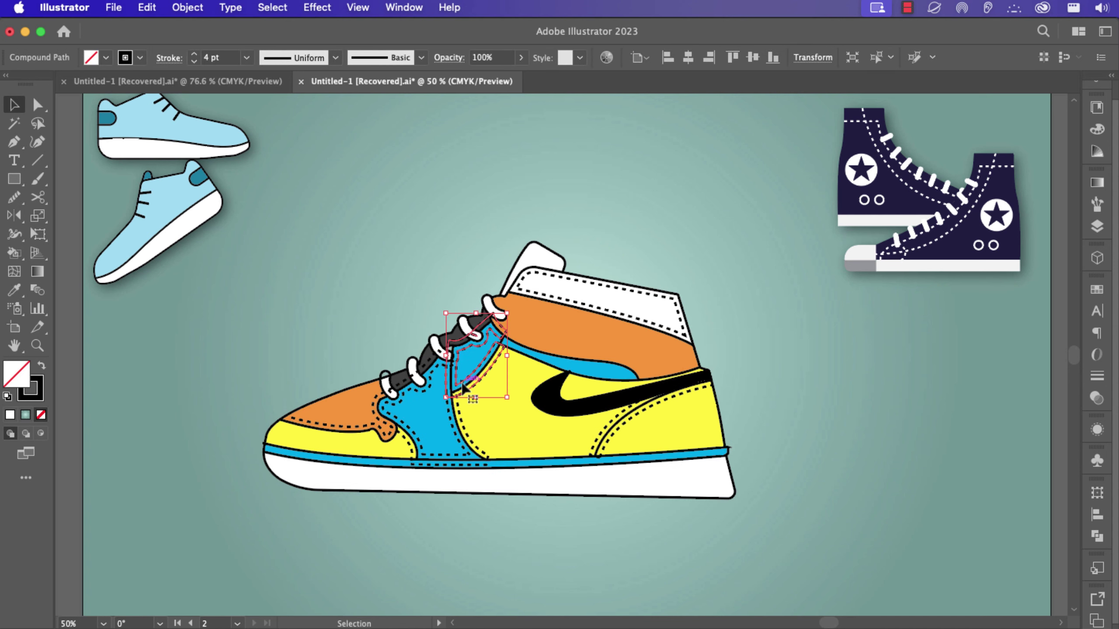
Delete the dashed stitching from the small upper blue panel beneath the laces
key("c")
key("Delete")
key("Delete")
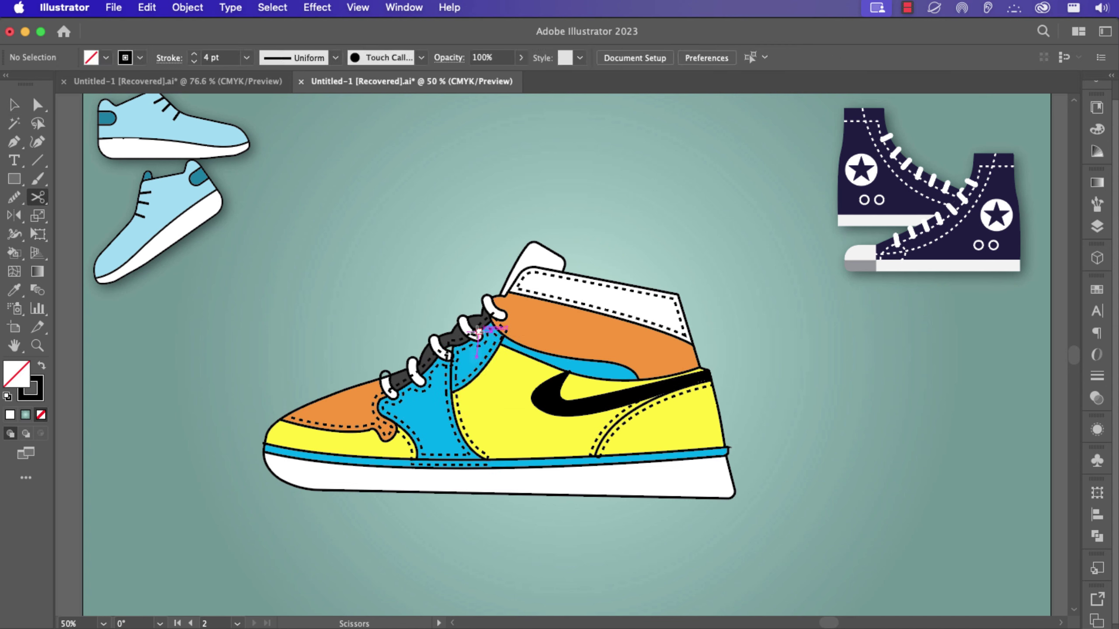
key("v")
left_click(484, 404)
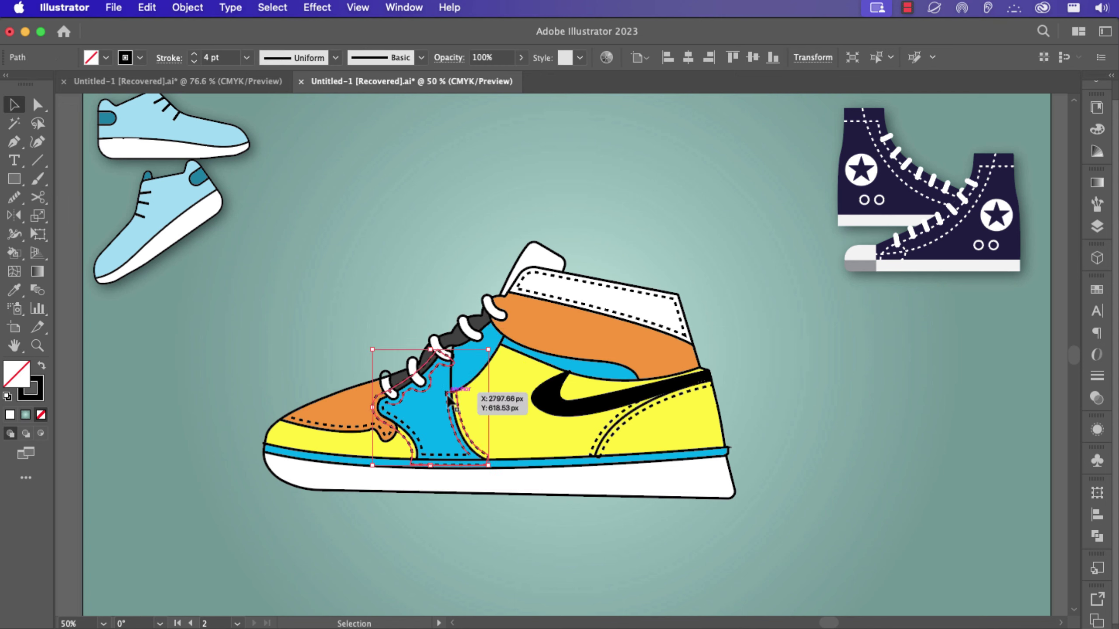
Cut the front blue panel's dashed path at its upper rear edge and delete the unwanted section
left_click(447, 392)
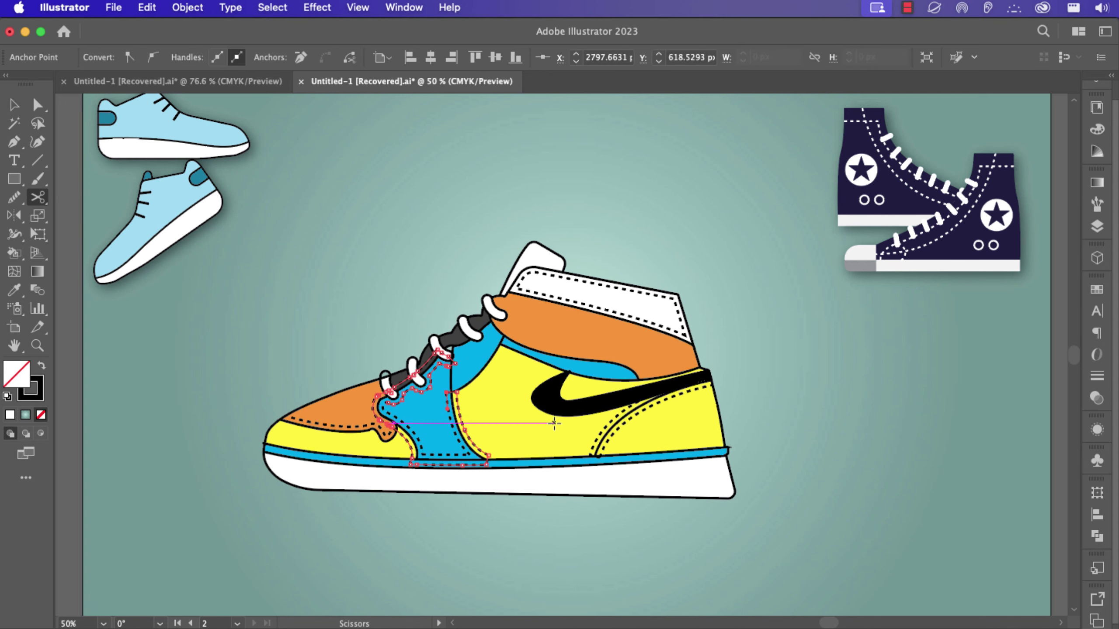
key("Delete")
key("Delete")
key("v")
Create an offset path inside the small upper blue panel beneath the laces for its dashed stitching
left_click(486, 368)
left_click(187, 7)
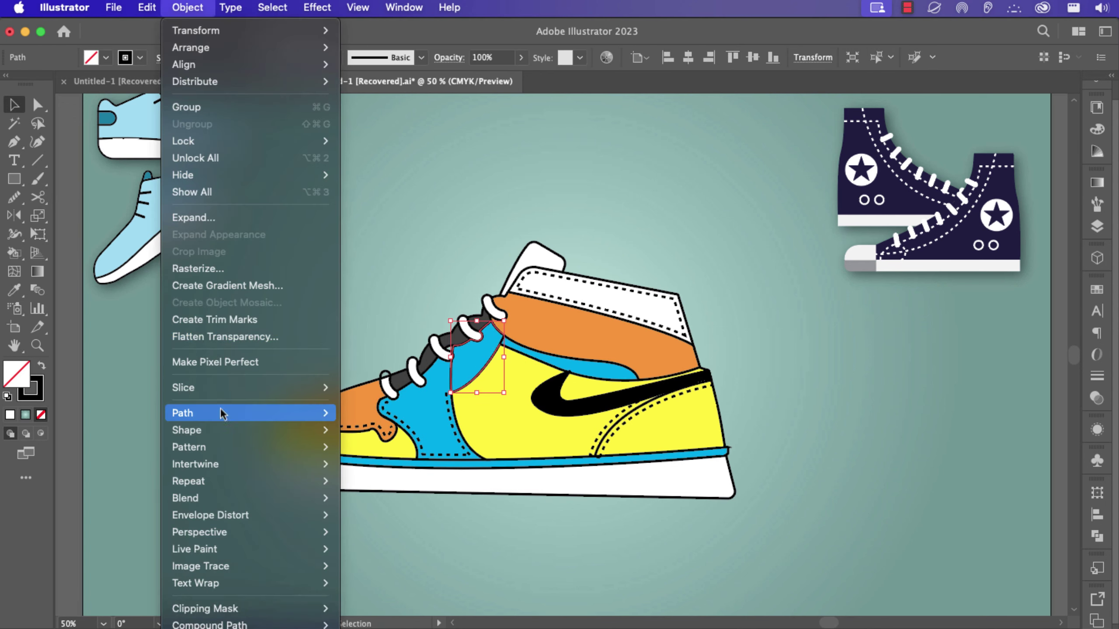
mouse_move(223, 414)
left_click(388, 470)
left_click(800, 501)
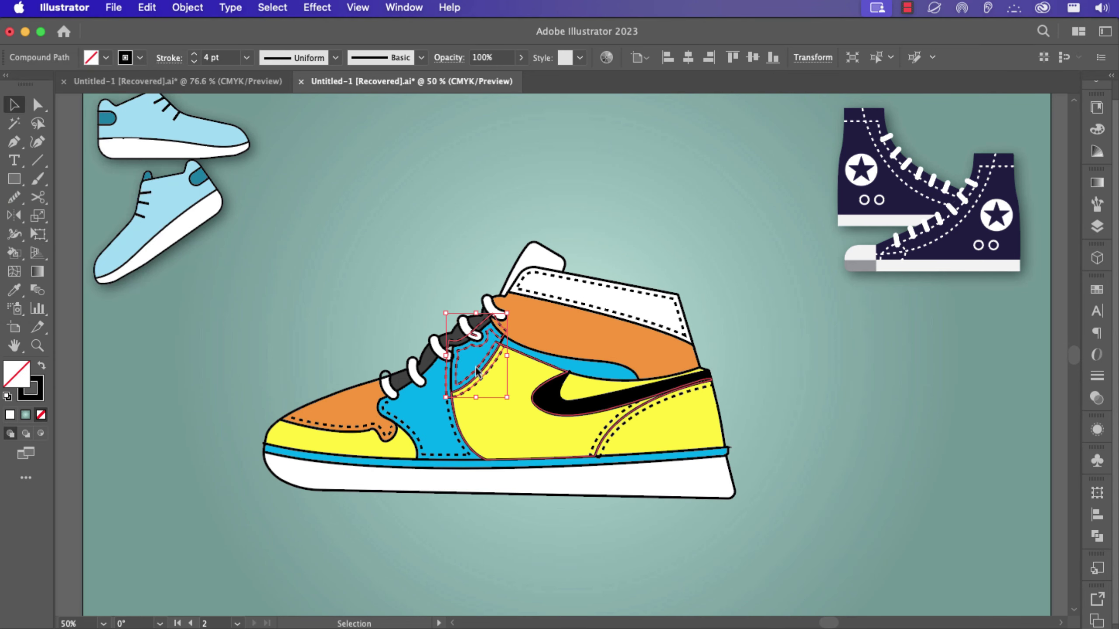
Cut the small upper blue panel's dashed path near the laces and delete the unwanted section
key("c")
left_click(495, 340)
key("Delete")
key("Delete")
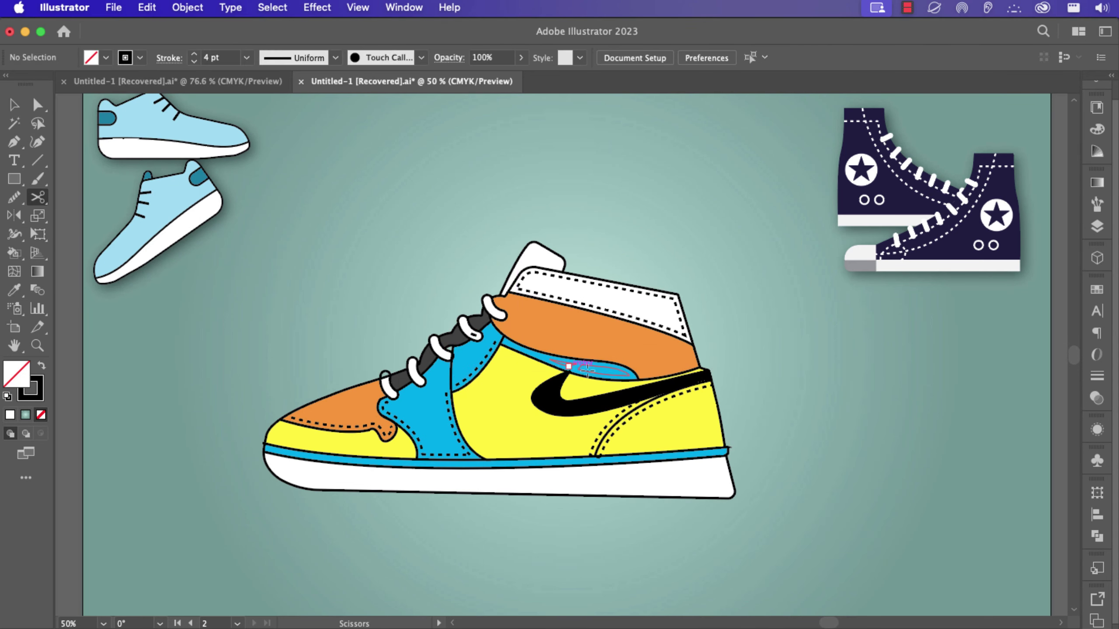
Create an inner path from the orange ankle panel with an offset of -10 px
left_click(560, 359)
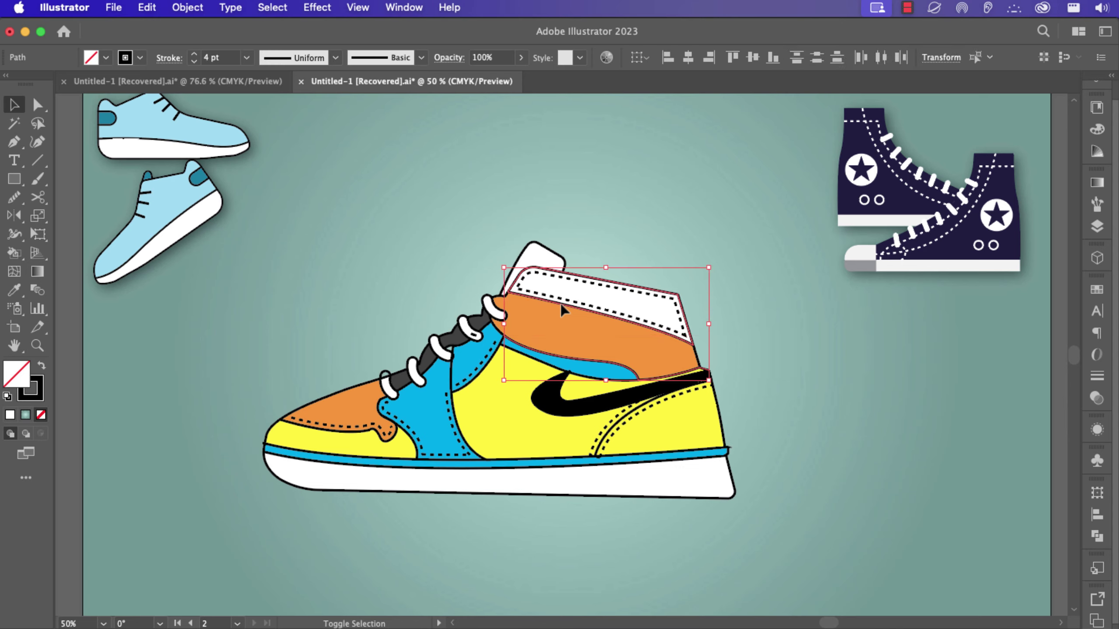
left_click(187, 7)
mouse_move(246, 413)
left_click(380, 472)
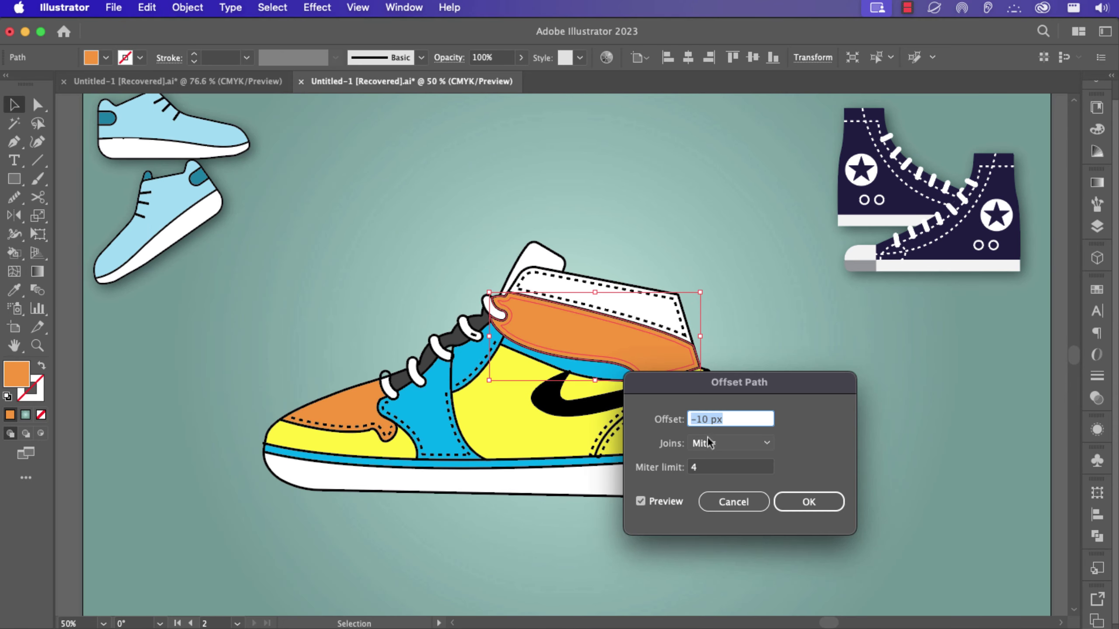
left_click(810, 502)
left_click(146, 7)
left_click(151, 90)
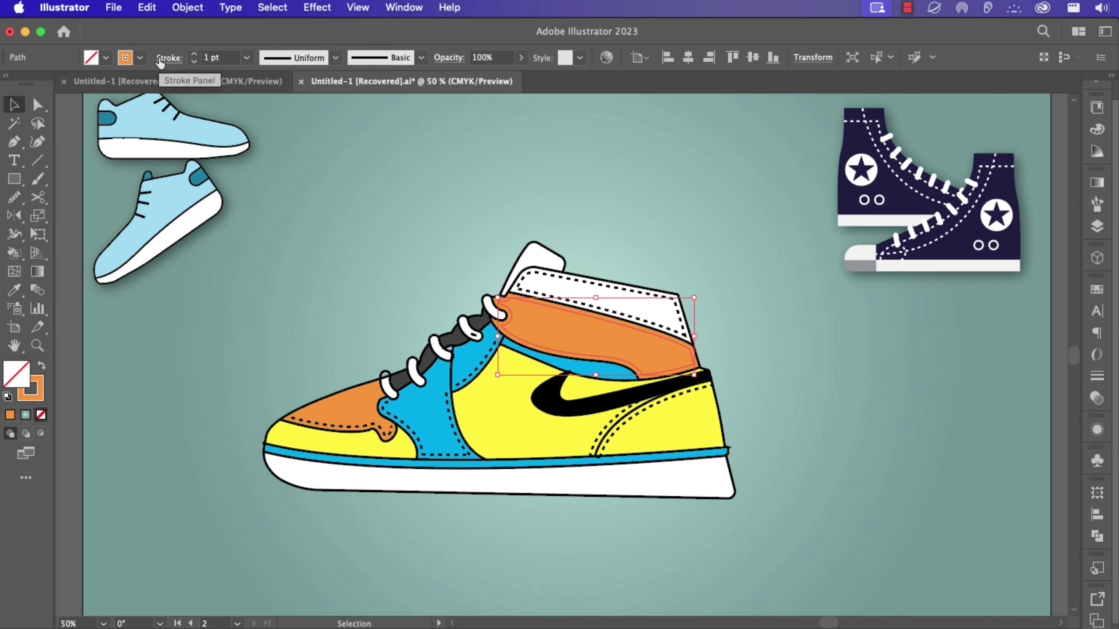
Give the orange ankle panel's offset path a black 3 pt dashed stroke with a 7 pt dash and 9 pt gap
left_click(140, 57)
left_click(43, 86)
left_click(194, 54)
left_click(194, 54)
left_click(169, 58)
left_click(8, 165)
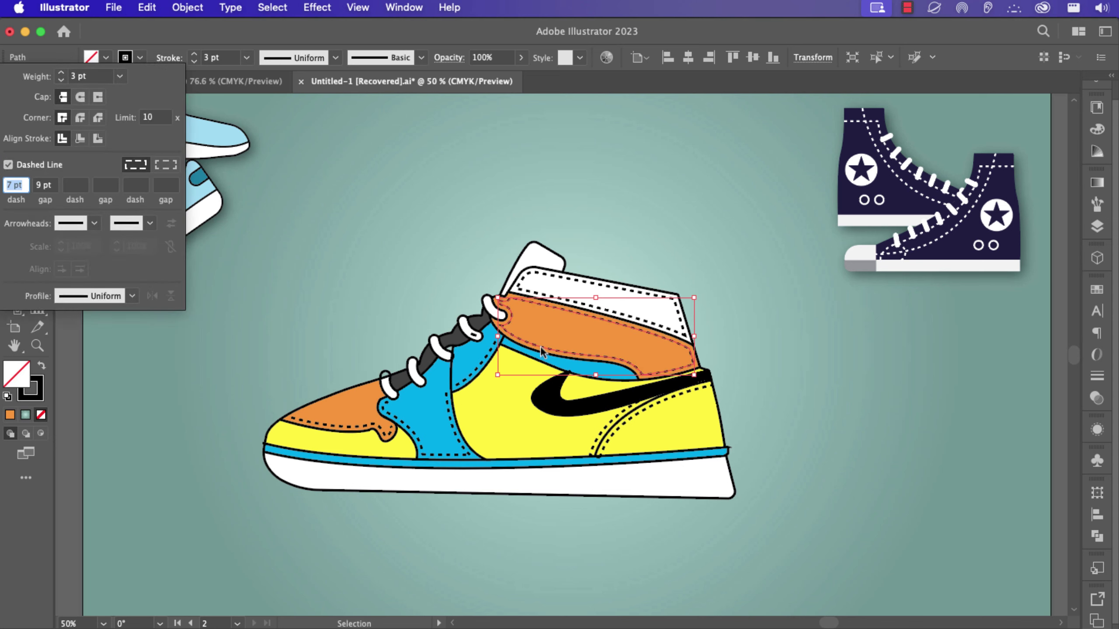
Cut the orange ankle panel's dashed path with the Scissors tool and remove its front and rear end sections
left_click(511, 304)
key("c")
left_click(502, 325)
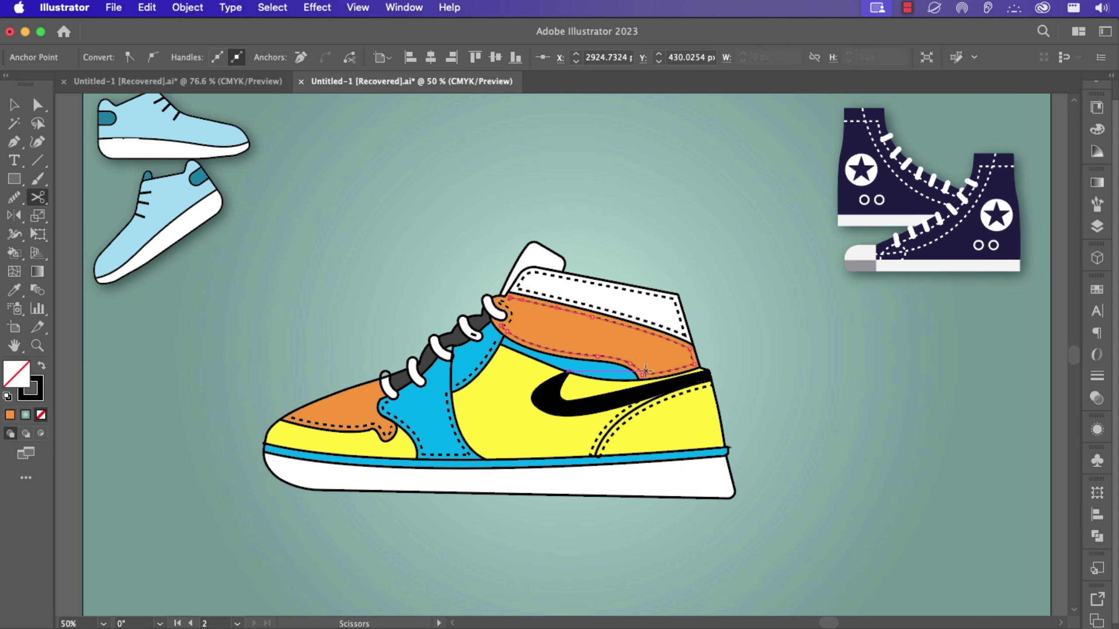
left_click(689, 349)
key("super+shift+a")
key("v")
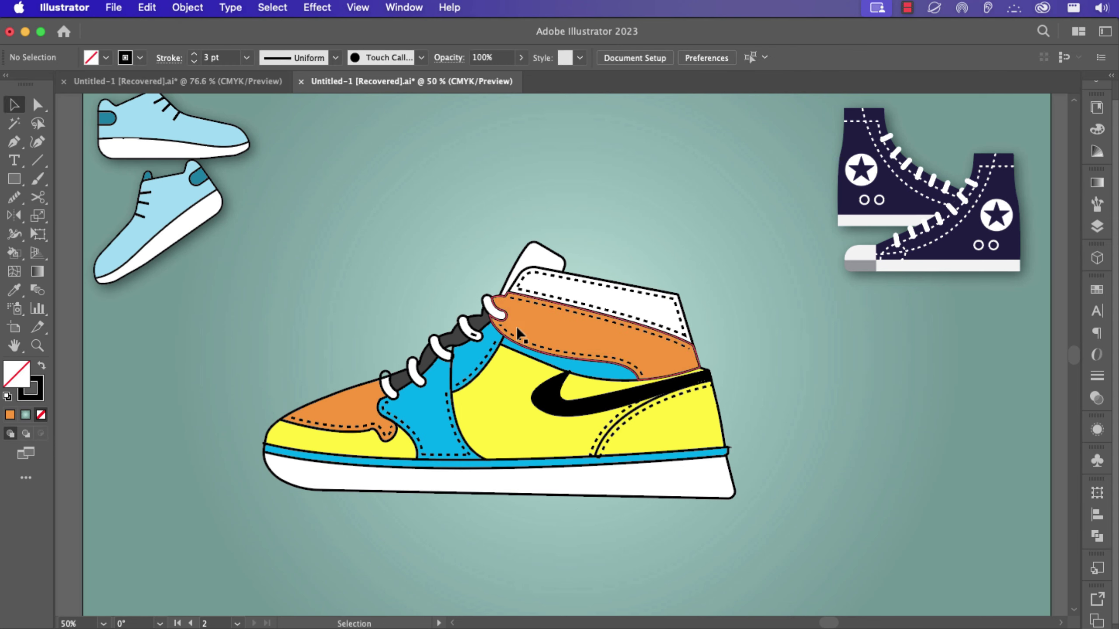
Delete the white collar's dashed stitching and the outer dashed line along the yellow heel panel
left_click(666, 335)
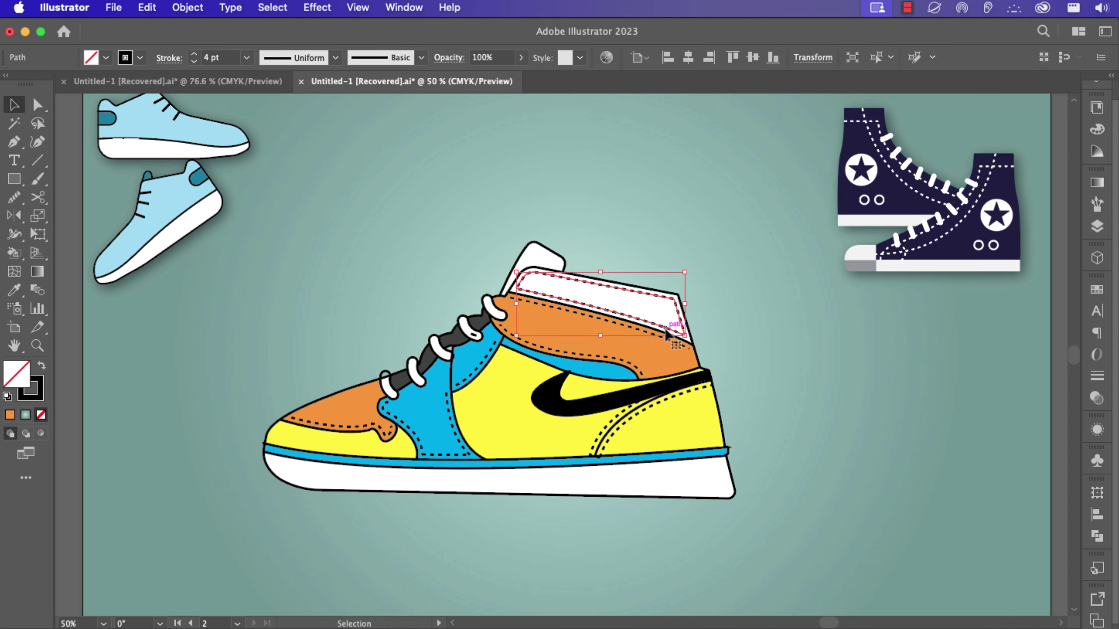
key("Delete")
left_click(599, 458)
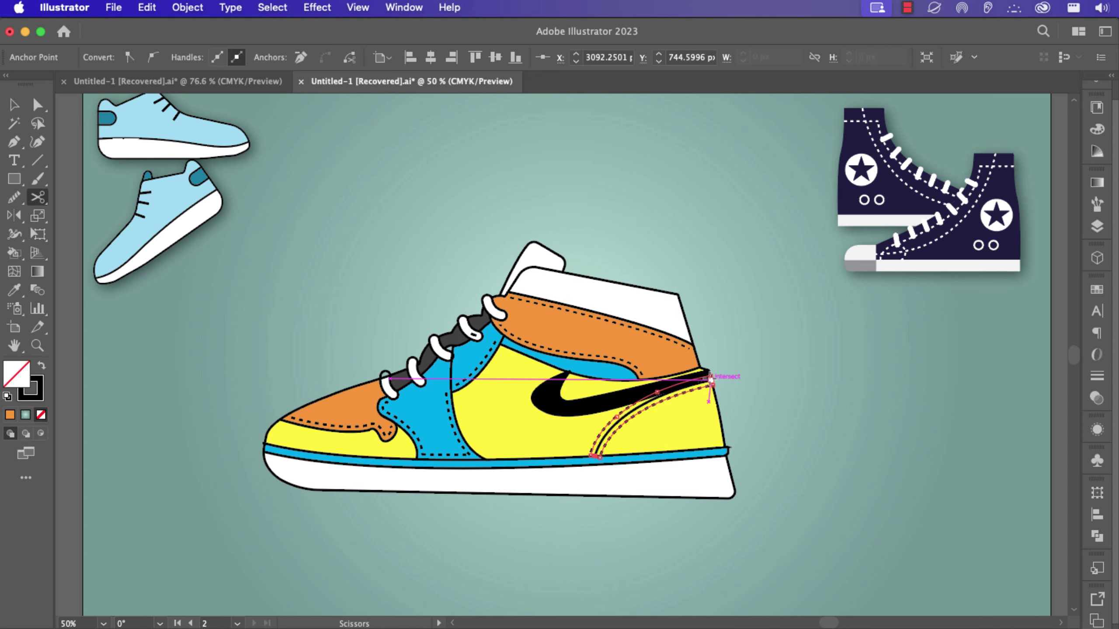
key("v")
key("super+shift+a")
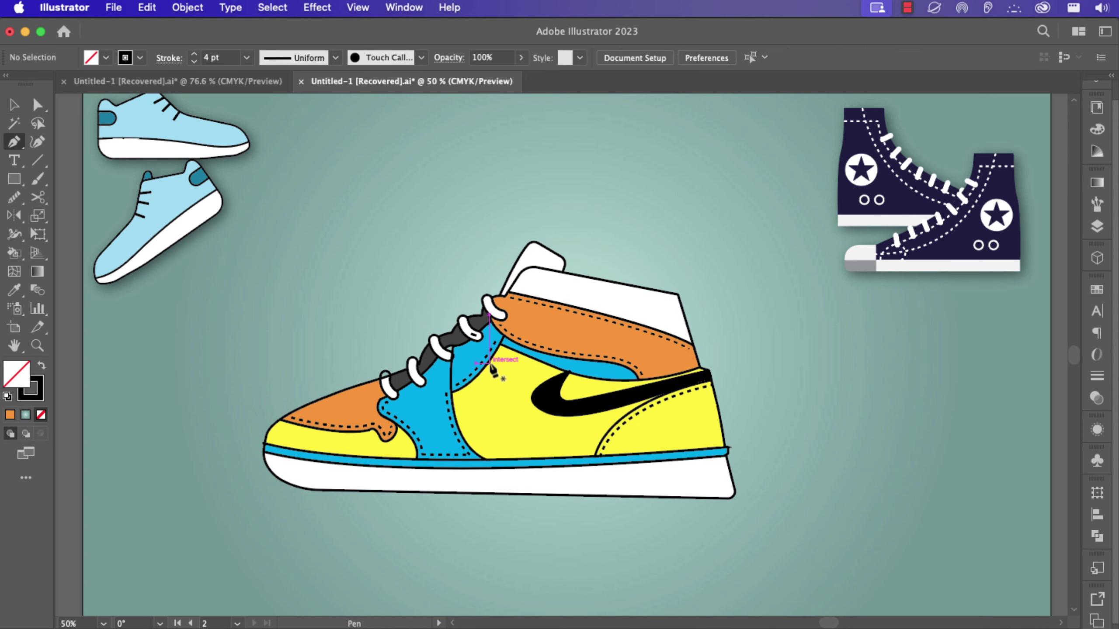
Draw a curved dashed stitching line with the Pen tool across the yellow side panel down to the midsole
left_click(490, 363)
left_click_drag(576, 454, 551, 513)
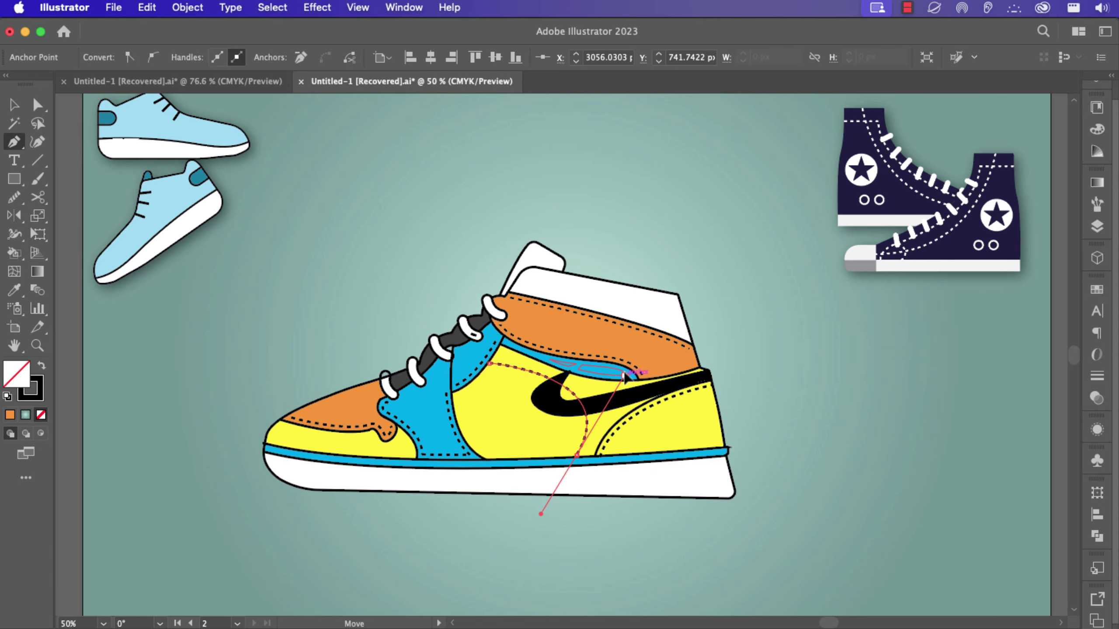
key("v")
left_click(794, 419)
Fill the unfilled tip of the frontmost lace loop with white
scroll(385, 384, "up", 4)
left_click(393, 341)
left_click(106, 58)
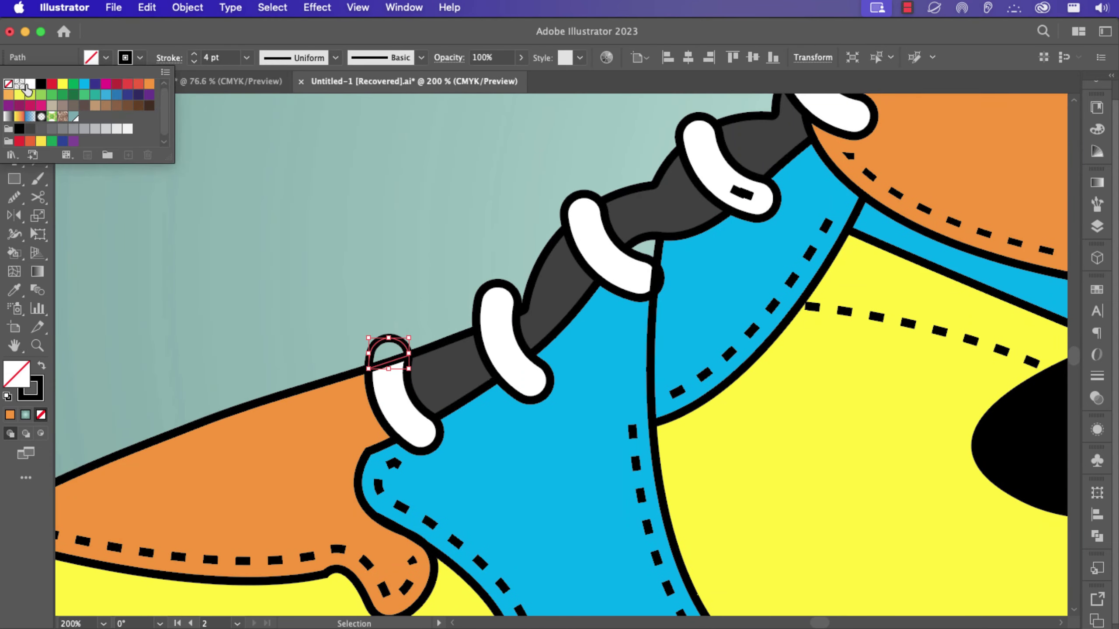
left_click(30, 84)
left_click(464, 249)
Delete the stray dash lying on the lace loop above the small blue panel
scroll(465, 250, "down", 3)
scroll(595, 186, "up", 3)
left_click(478, 333)
right_click(474, 331)
left_click(473, 328)
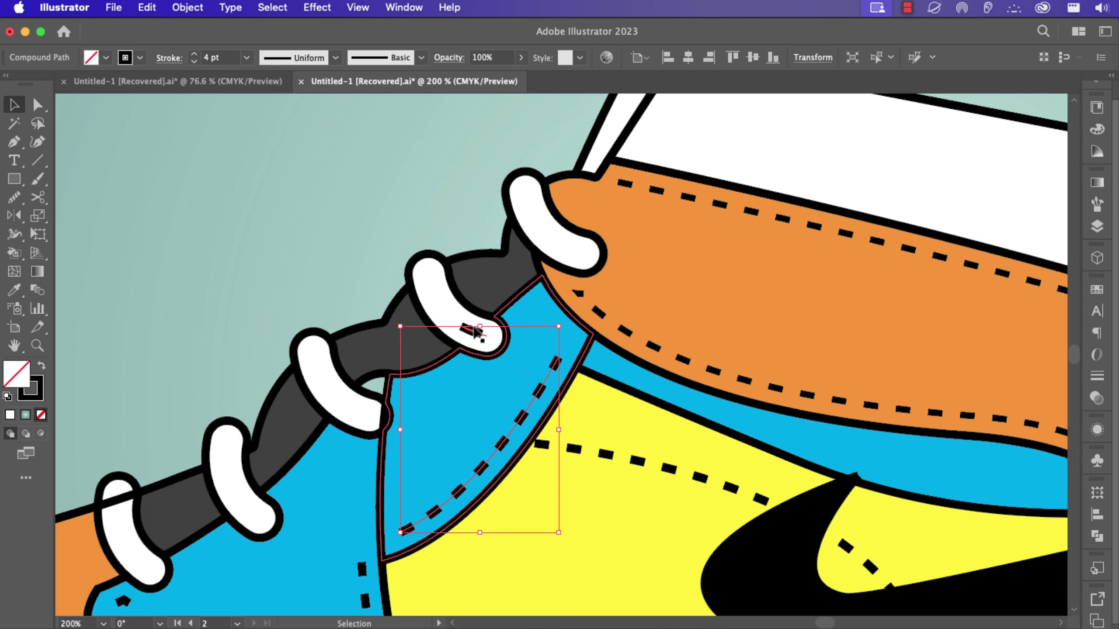
key("Delete")
left_click(477, 332)
left_click(476, 331)
key("Delete")
key("super+0")
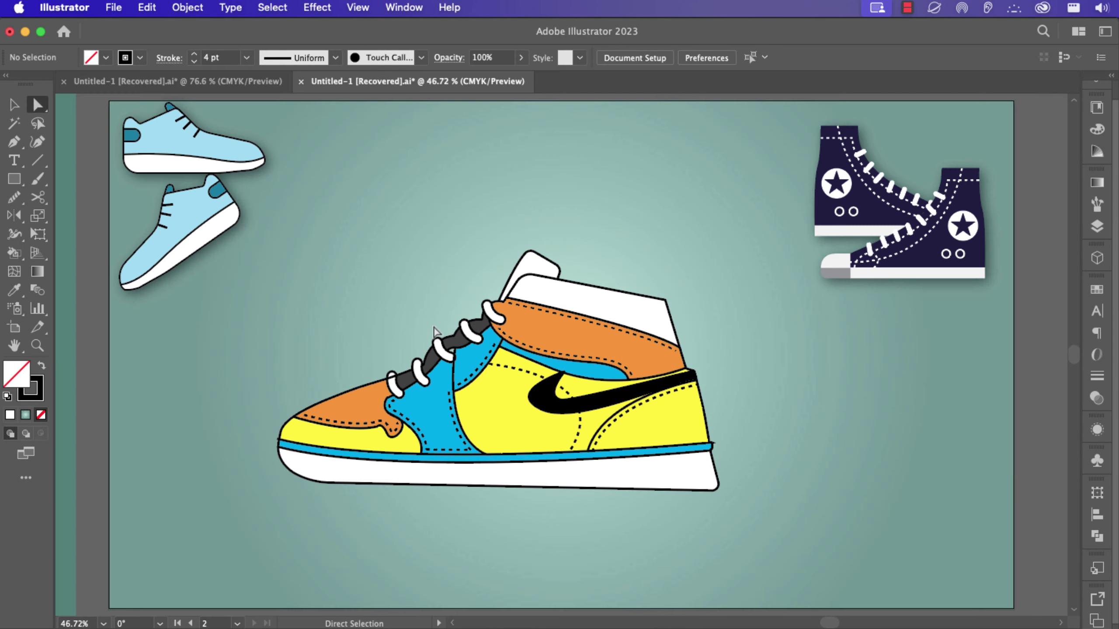
Draw a gently curved line with the Pen tool along the white midsole, extending beyond the heel and toe
key("v")
left_click(439, 483)
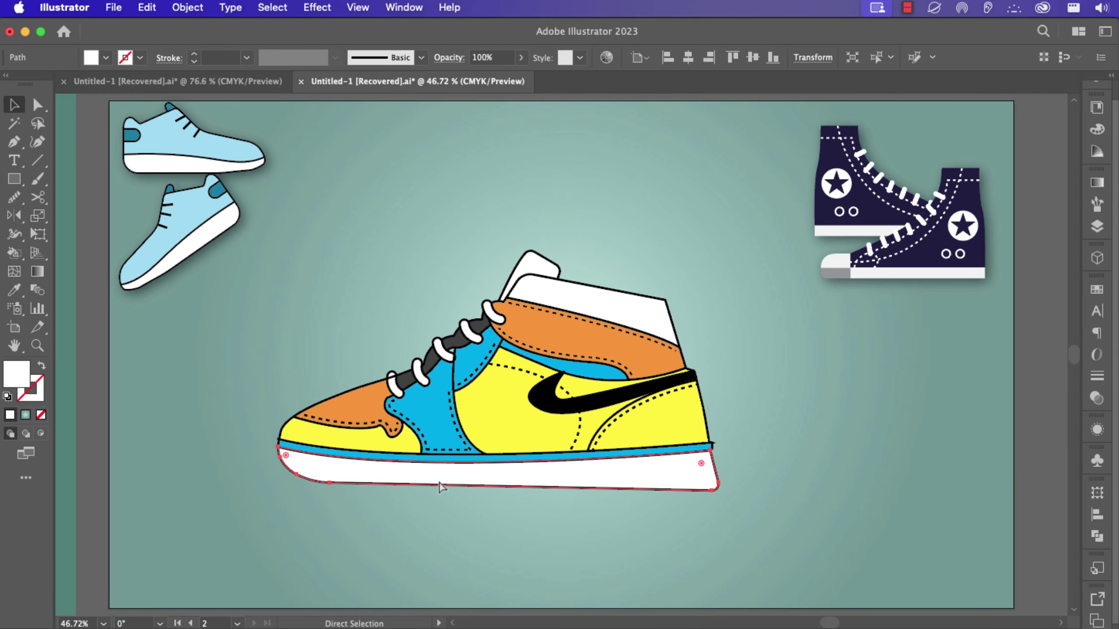
left_click_drag(747, 478, 805, 477)
key("a")
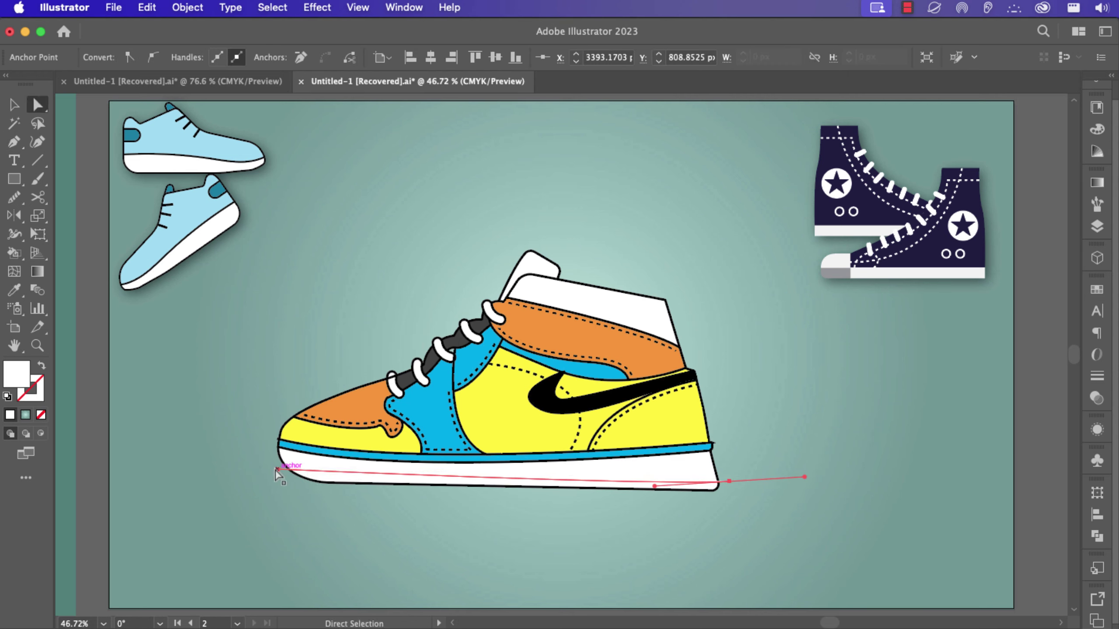
left_click(278, 470)
left_click(153, 58)
left_click_drag(277, 582, 274, 463)
left_click_drag(290, 472, 298, 482)
Remove the midsole line's fill and give it a thicker black stroke
key("shift+x")
left_click(31, 396)
key("v")
left_click(326, 472)
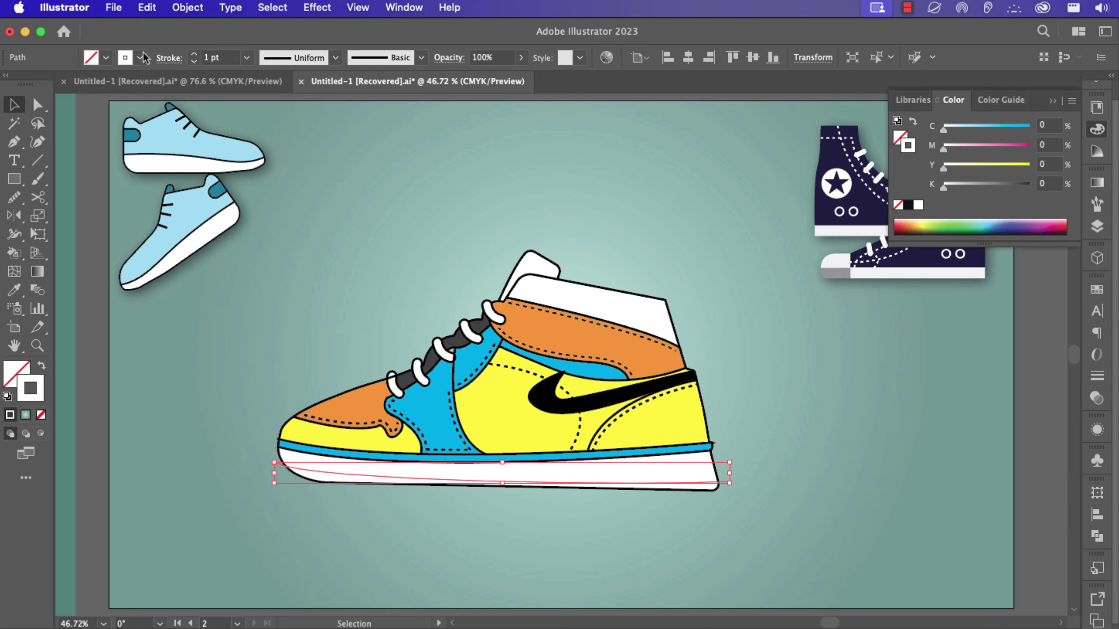
left_click(141, 57)
left_click(41, 85)
left_click(193, 54)
left_click(706, 521)
Raise the midsole line's heel endpoint slightly and set its stroke weight to 5 pt
left_click(729, 482)
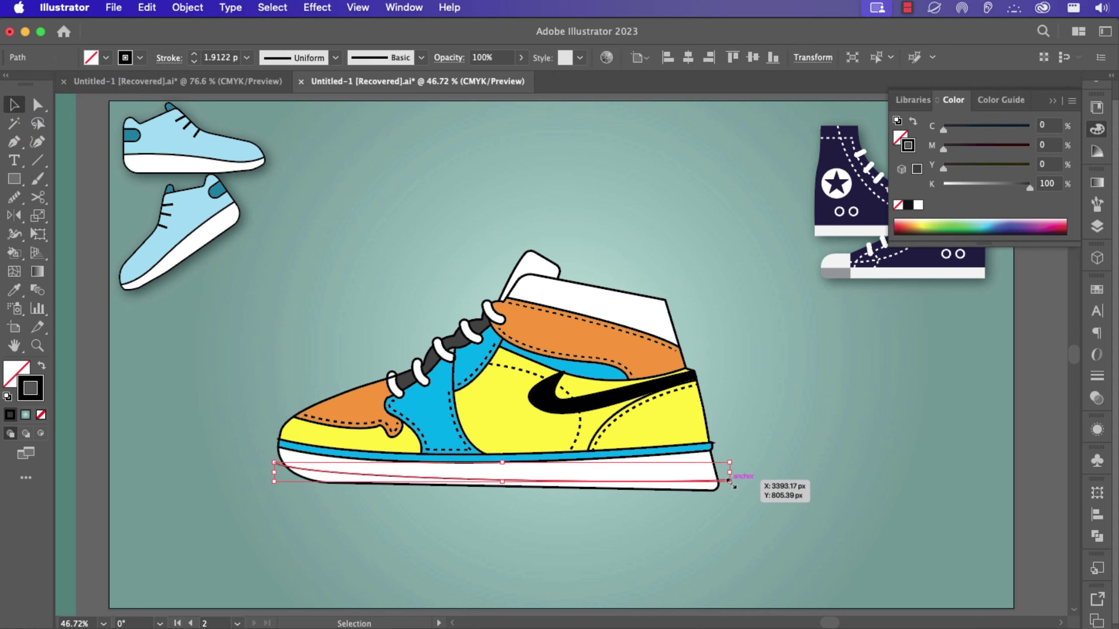
key("a")
left_click_drag(729, 482, 732, 476)
left_click(757, 532)
key("v")
left_click(727, 477)
left_click(194, 55)
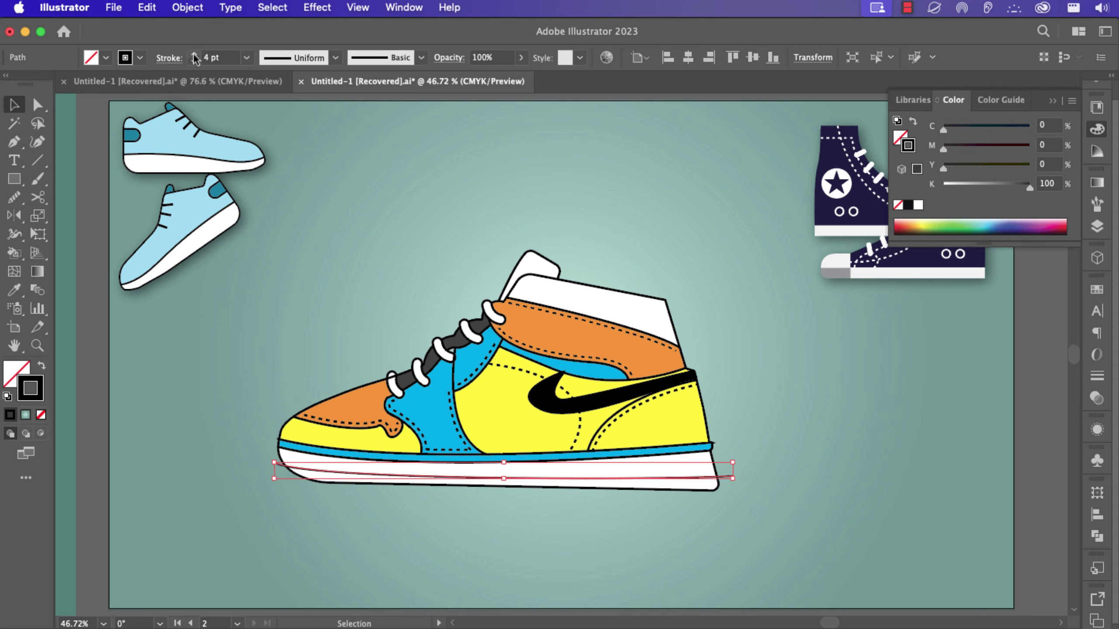
left_click(194, 54)
Trim the line's overhang from the midsole with Shape Builder and fill the strip beneath the line red
left_click(670, 480, "shift")
key("shift+m")
left_click(726, 476, "alt")
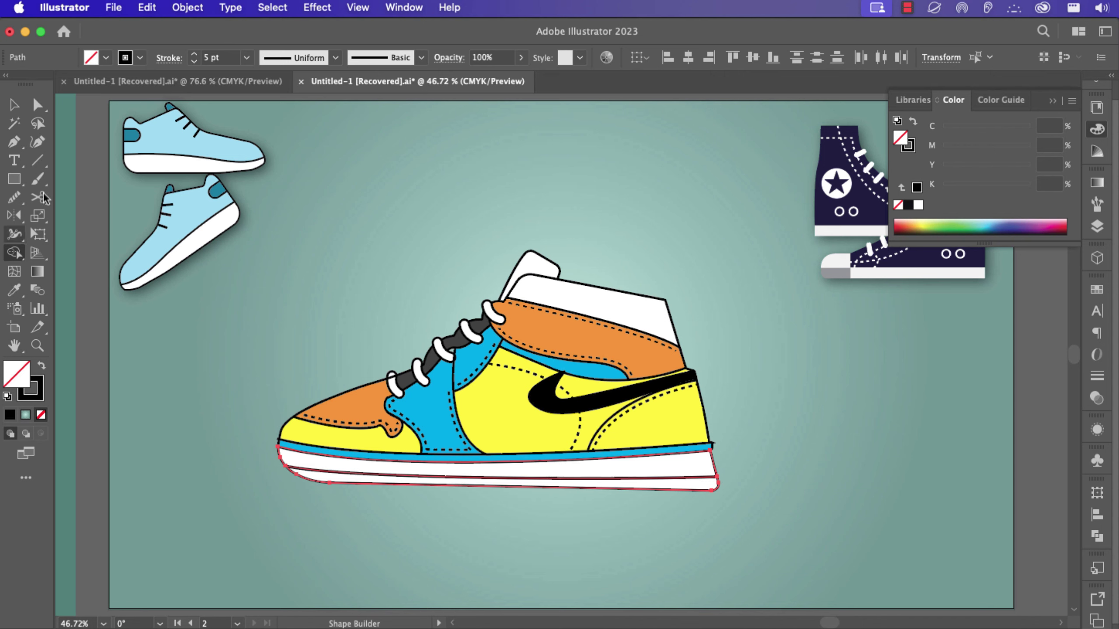
left_click(106, 57)
left_click(52, 85)
left_click(490, 484)
Change the lower sole strip's fill to a softer pinkish red with the Color Picker
key("v")
left_click(811, 539)
left_click(705, 488)
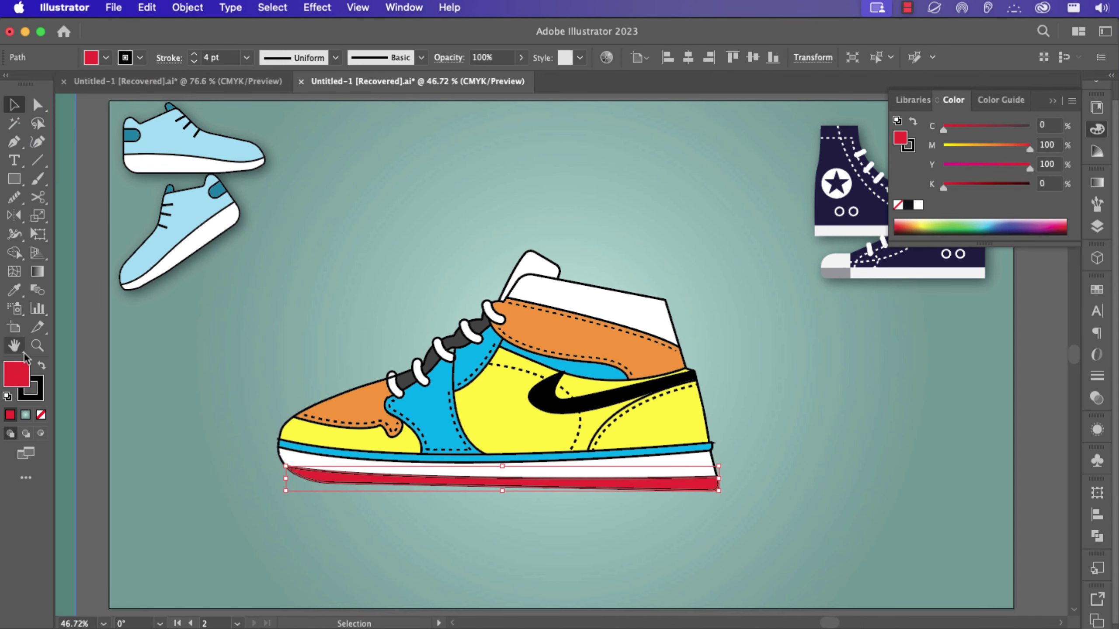
double_click(17, 373)
left_click(789, 252)
left_click(1021, 257)
left_click(806, 423)
key("b")
left_click(326, 411)
key("v")
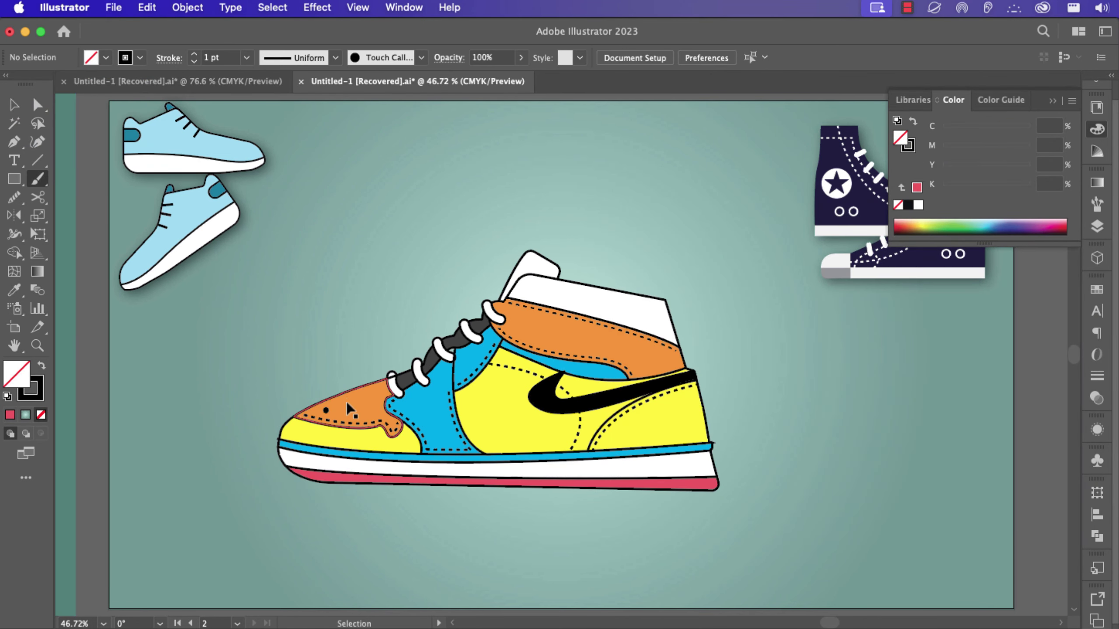
key("super+z")
Dot small black perforations over the orange toe panel using the 5 pt. Round brush
left_click(422, 58)
left_click(282, 93)
left_click(332, 411)
left_click(342, 404)
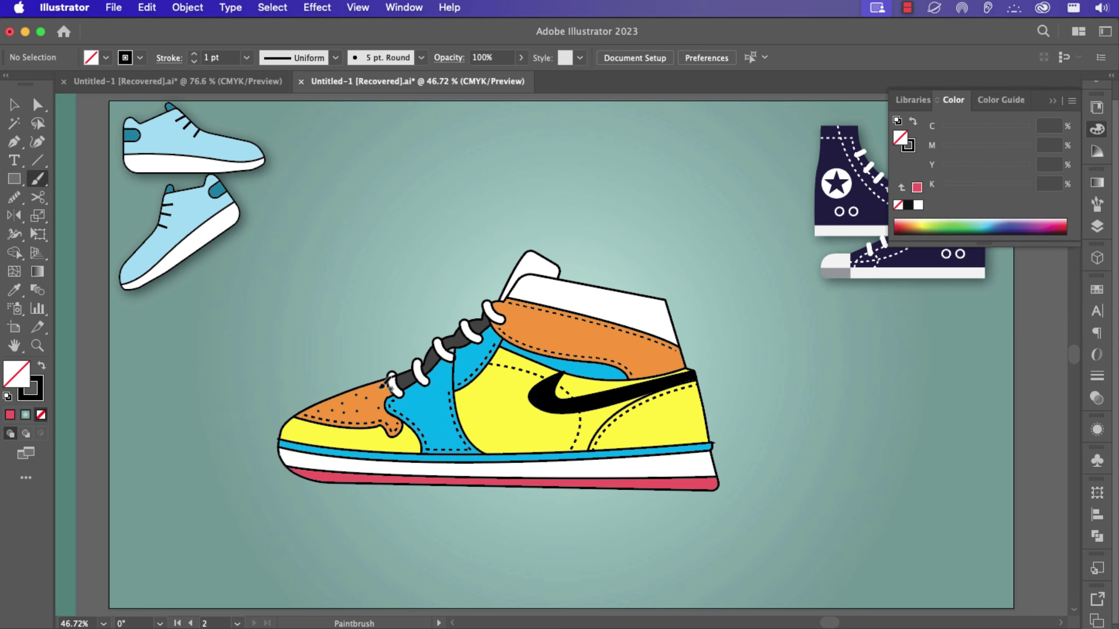
Merge the split pieces of the frontmost lace loop into one white shape with Shape Builder
scroll(373, 365, "up", 5)
left_click(452, 457)
left_click(450, 424, "shift")
key("shift+m")
left_click_drag(452, 440, 445, 410)
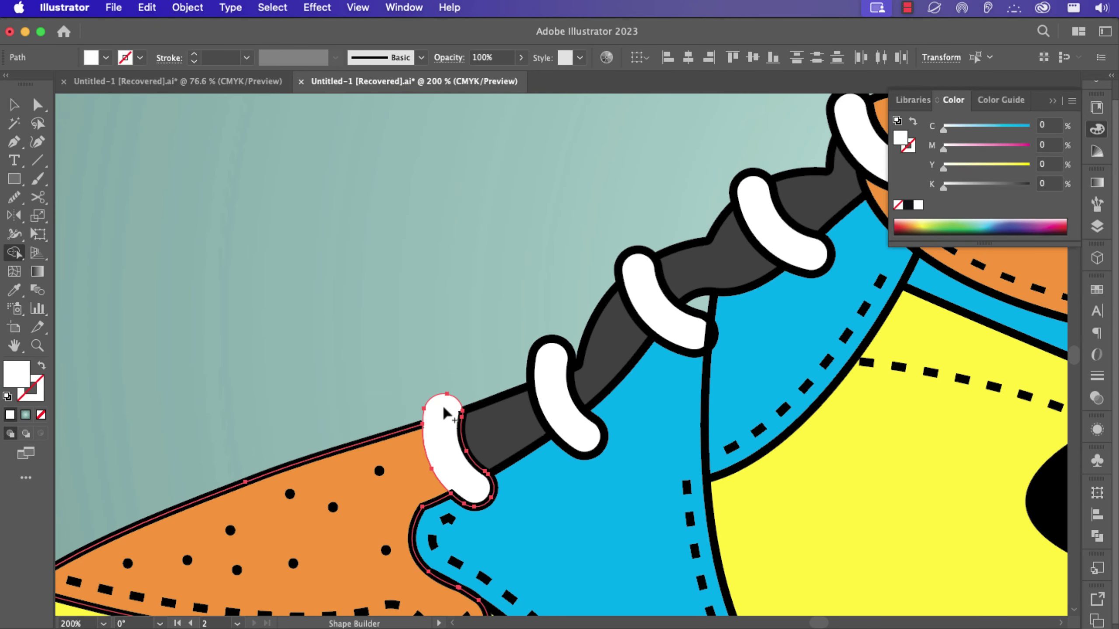
key("i")
key("shift+m")
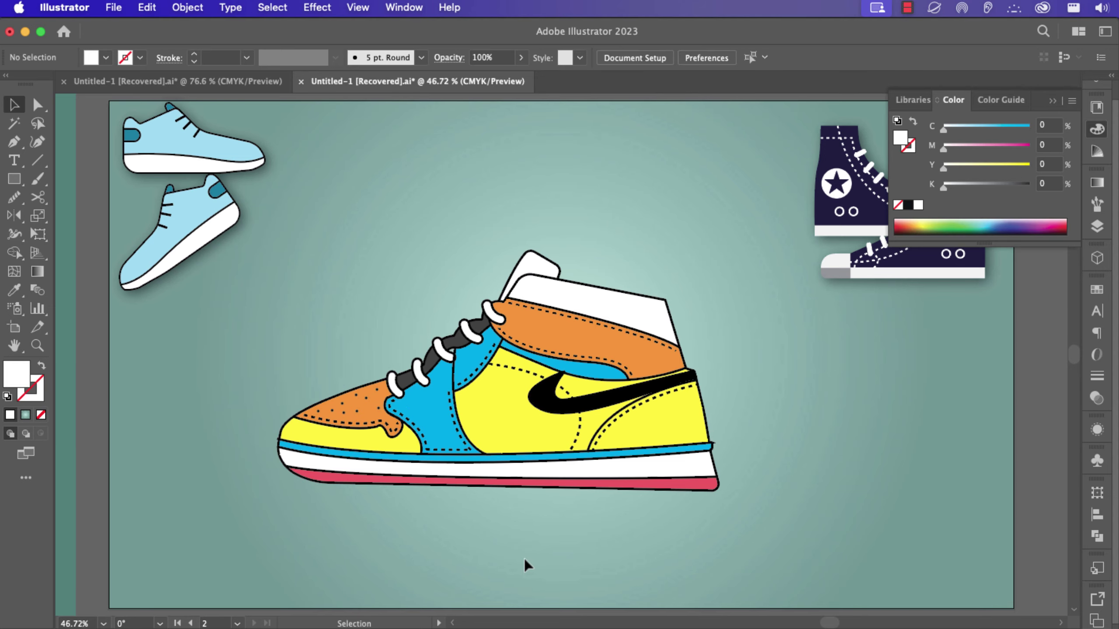
Draw a short vertical line on the pinkish-red sole strip and give it a black 3 pt stroke
scroll(490, 502, "up", 2)
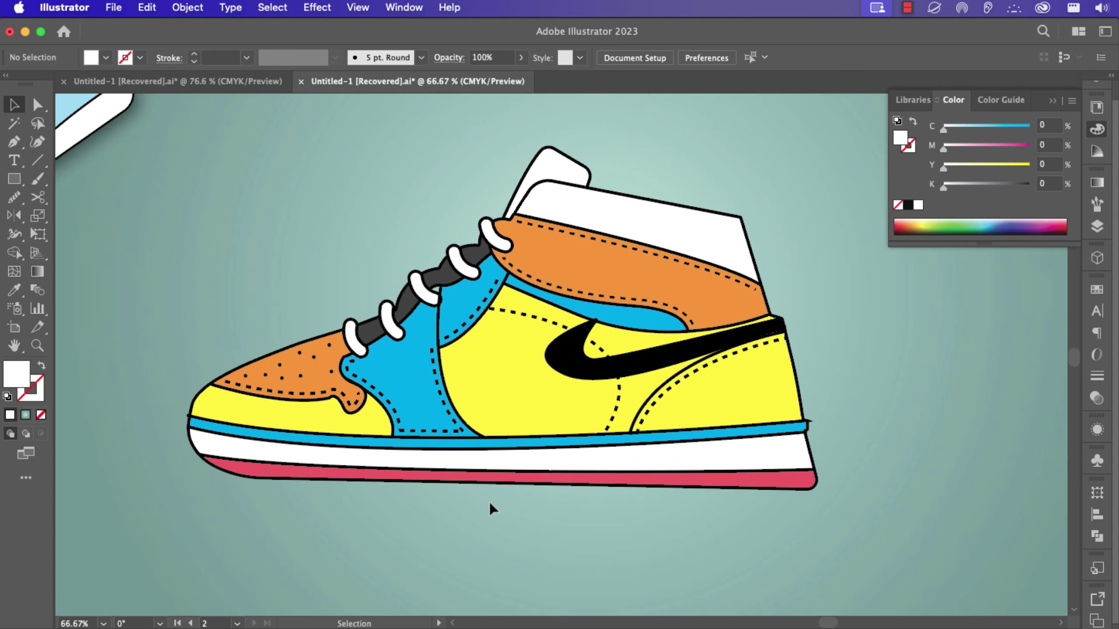
left_click_drag(370, 473, 370, 480)
scroll(430, 476, "up", 4)
left_click_drag(272, 463, 272, 498)
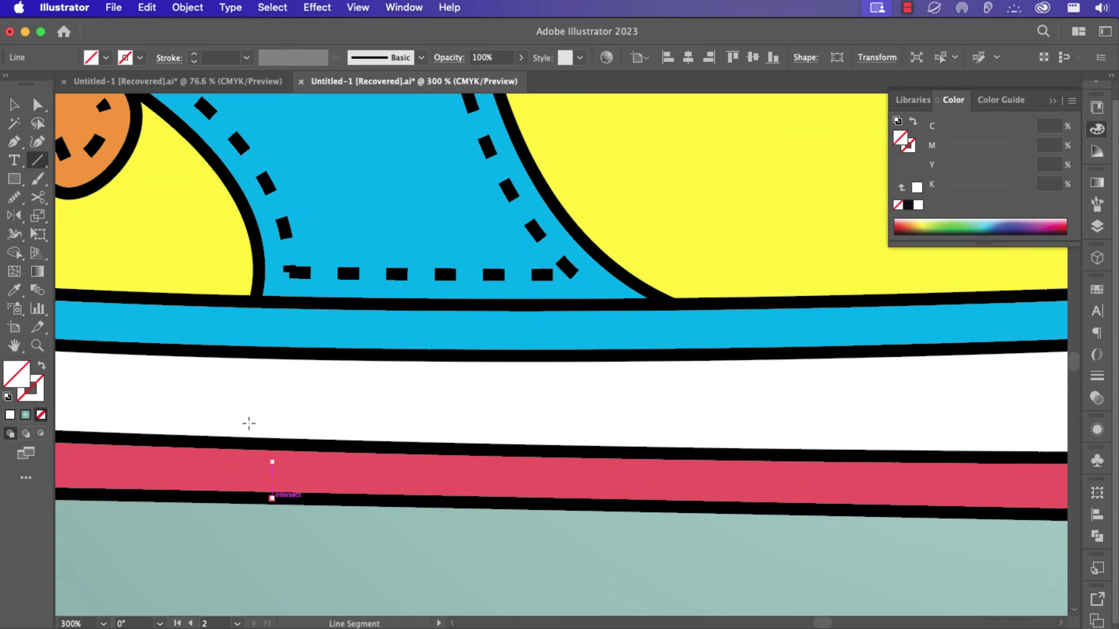
left_click(140, 58)
left_click(41, 84)
left_click(193, 54)
left_click(193, 54)
Taper the short sole line with the Width tool, wide at its base and narrow at its tip
scroll(348, 407, "down", 2)
scroll(306, 426, "up", 6)
left_click_drag(415, 320, 419, 101)
key("shift+w")
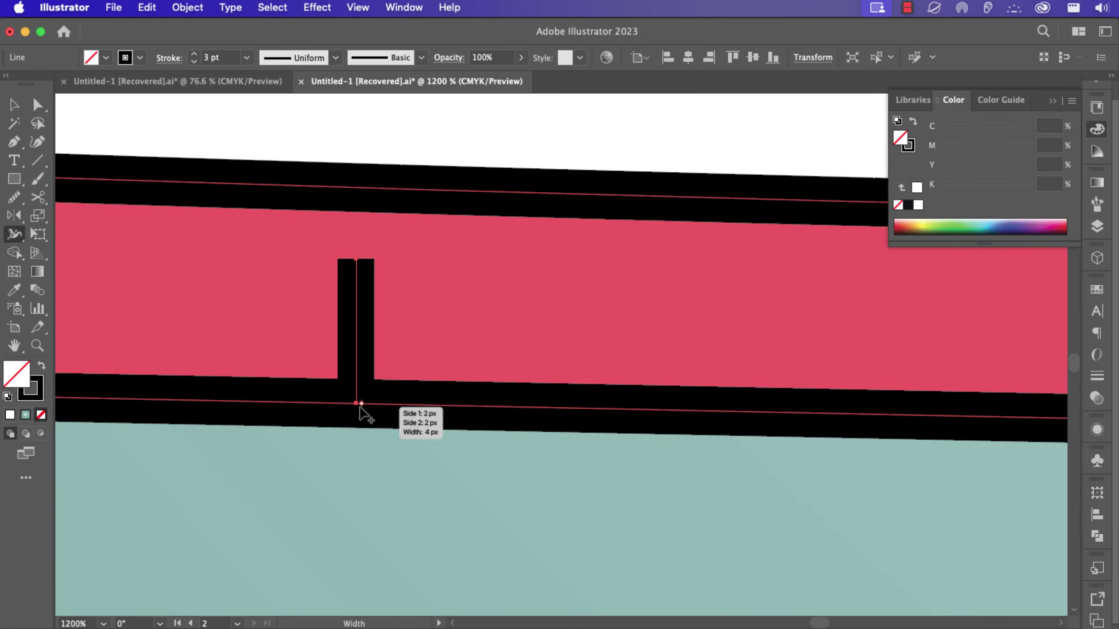
left_click_drag(357, 404, 385, 401)
left_click_drag(374, 265, 374, 265)
Round the tapered tread mark's tip and move its lower end up onto the sole outline
left_click(169, 57)
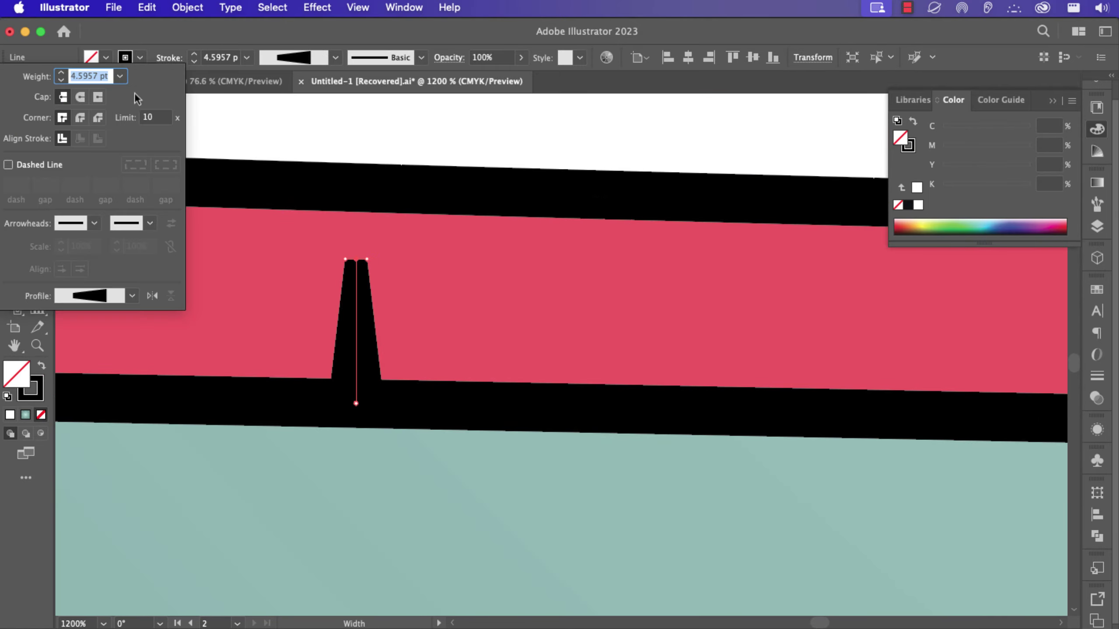
left_click(356, 406)
key("a")
left_click_drag(356, 404, 356, 395)
Duplicate the tread mark at even spacing along the sole strip and nudge a copy down to follow the outline
scroll(358, 399, "down", 2)
left_click_drag(418, 404, 220, 389)
left_click_drag(163, 353, 264, 361)
key("super+d")
key("super+d")
key("super+d")
scroll(498, 366, "right", 2)
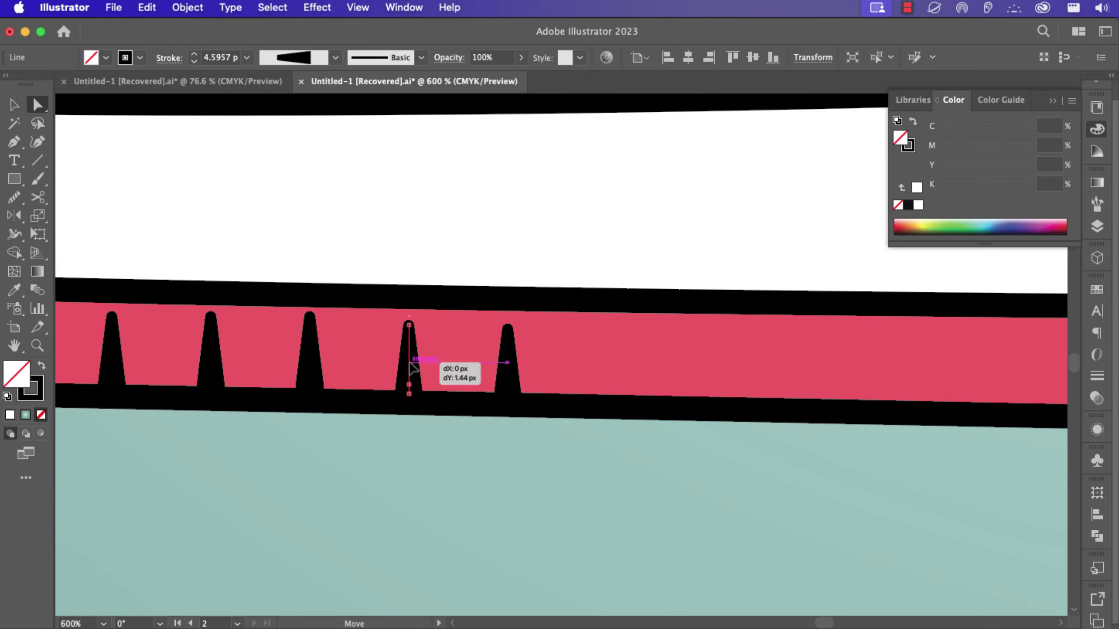
left_click_drag(410, 363, 410, 364)
Add another evenly spaced run of tread mark copies toward the heel and align the last one to the sole
scroll(409, 366, "right", 8)
left_click_drag(166, 381, 278, 382)
key("super+d")
key("super+d")
key("super+d")
scroll(327, 380, "right", 10)
left_click_drag(177, 380, 176, 385)
key("super+0")
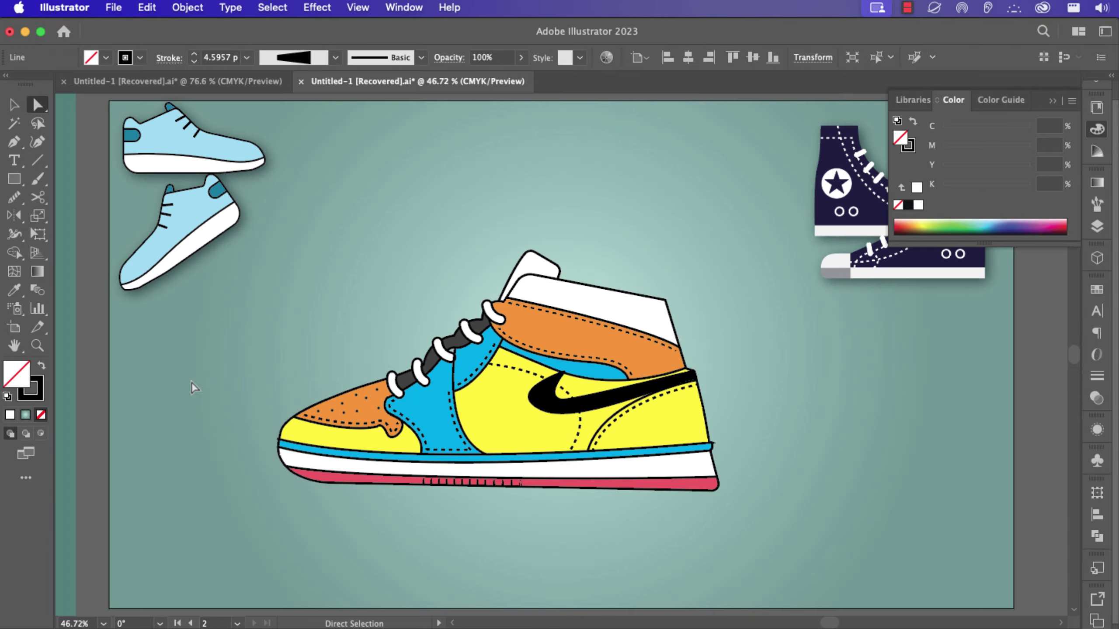
Place a tread mark copy farther toward the heel and blend the two end marks to fill the sole between them
scroll(535, 566, "up", 5)
scroll(553, 606, "up", 6)
left_click_drag(553, 606, 350, 436)
left_click_drag(122, 435, 1017, 458)
key("v")
left_click(120, 432)
left_click(1012, 443)
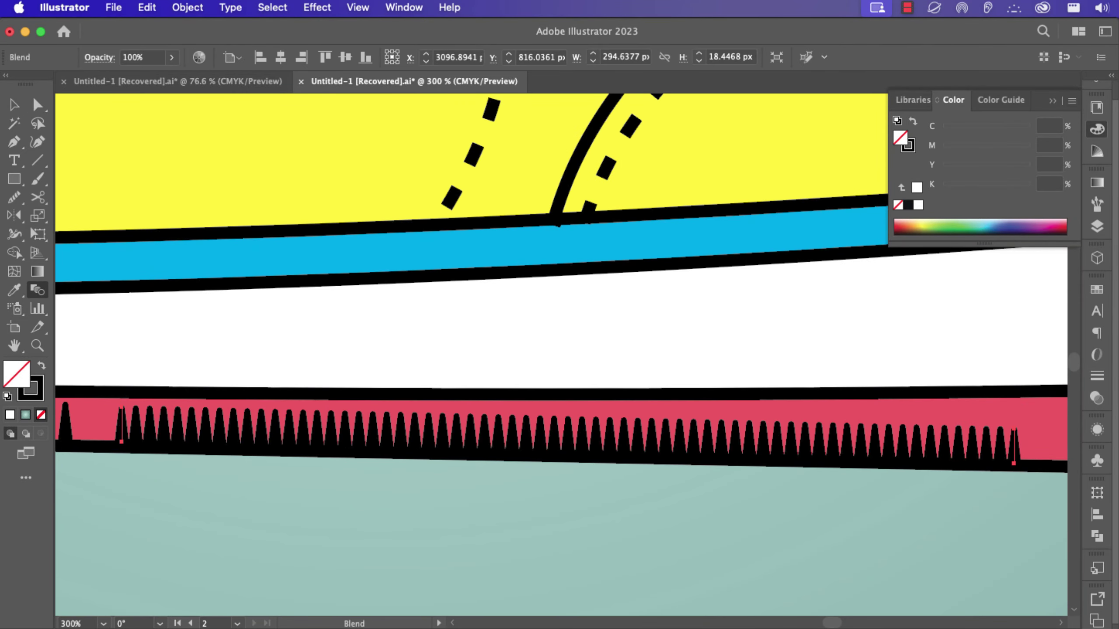
Set the tread mark blend's spacing to 23 specified steps
double_click(38, 290)
left_click(318, 261)
left_click(321, 275)
double_click(388, 261)
type("16")
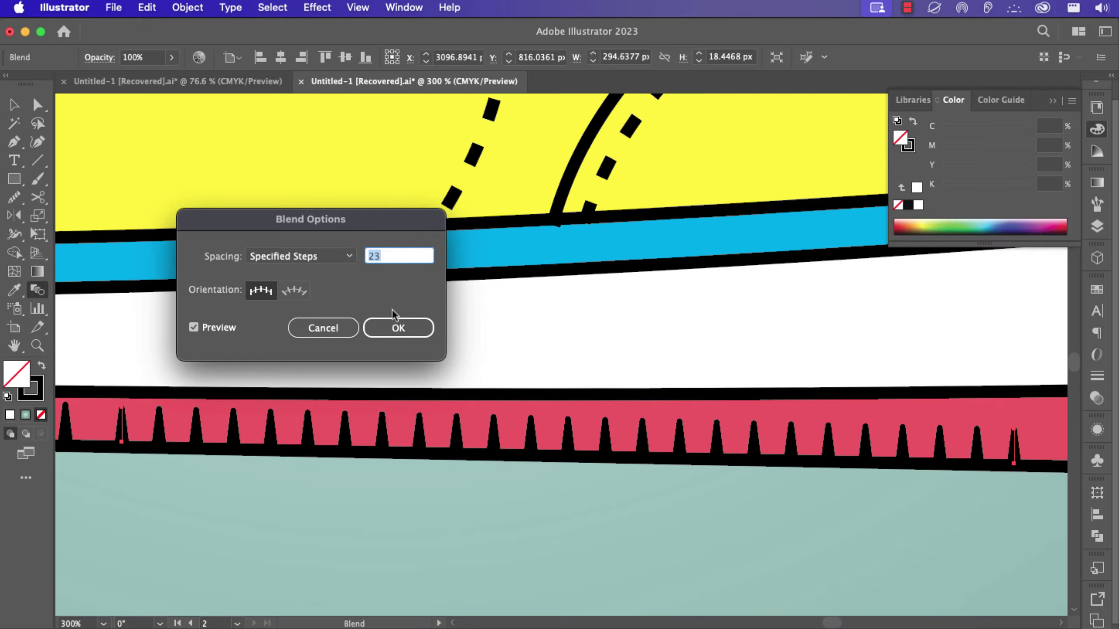
key("Return")
Expand the blend's appearance and the tread marks near the heel into editable shapes
left_click_drag(902, 452, 332, 413)
left_click(187, 7)
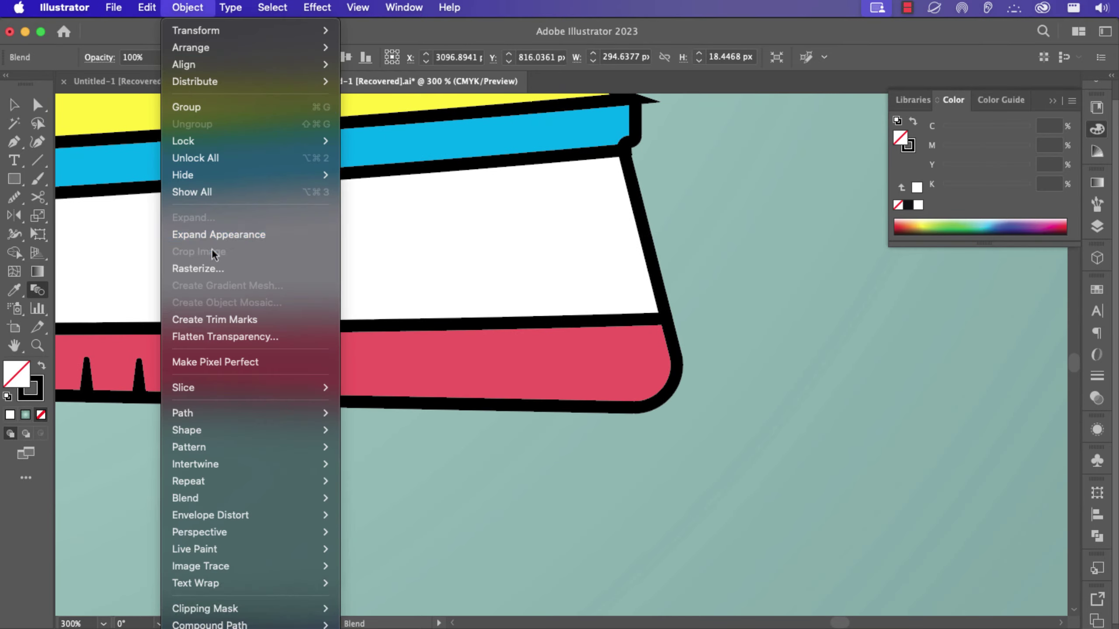
left_click(215, 232)
right_click(298, 396)
left_click(295, 375)
left_click(188, 8)
left_click(216, 218)
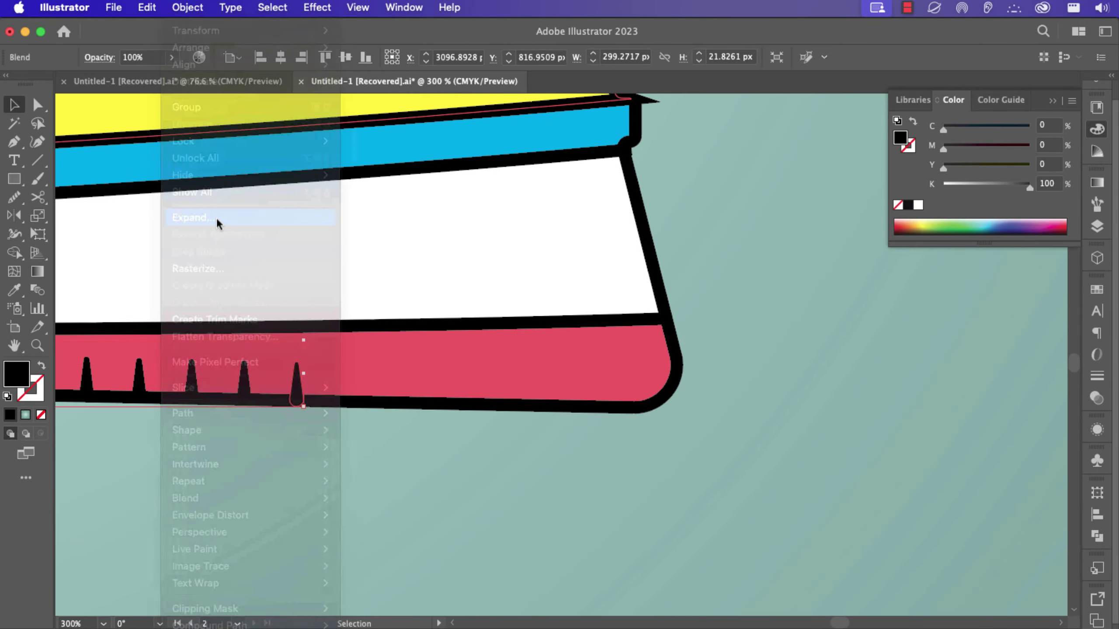
key("Return")
Ungroup the expanded tread marks and duplicate the end mark at even spacing along the sole to the heel
right_click(293, 388)
left_click(324, 626)
left_click(299, 421)
left_click_drag(298, 386, 350, 386)
key("super+d")
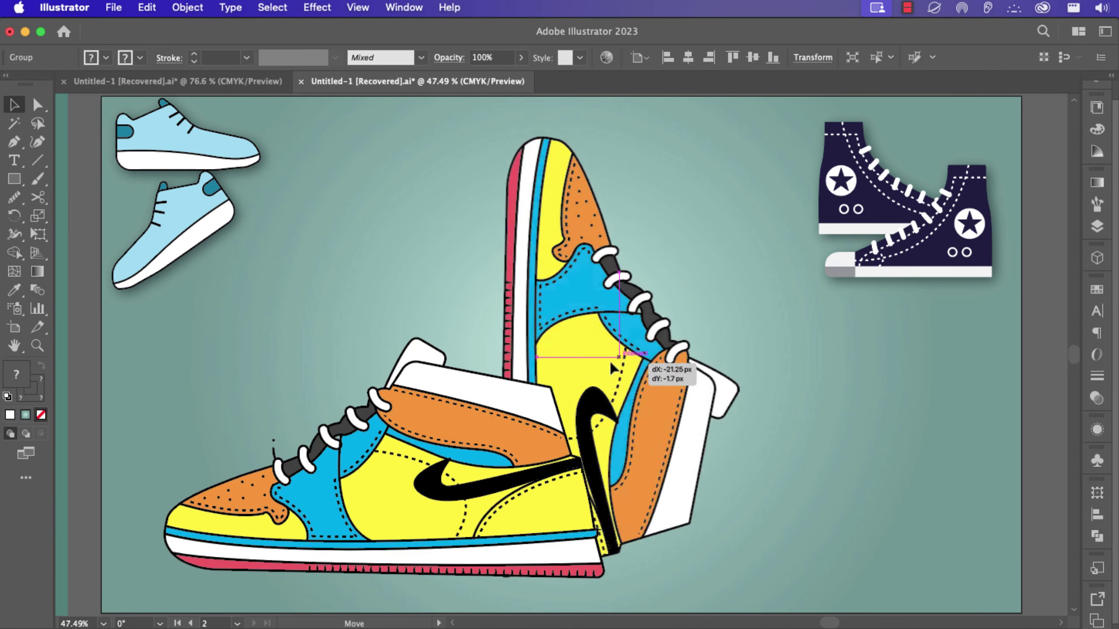
Reposition the large coloured sneaker pair on the artboard and ungroup the sale tag, labels and banner into separate objects
left_click_drag(616, 379, 600, 450)
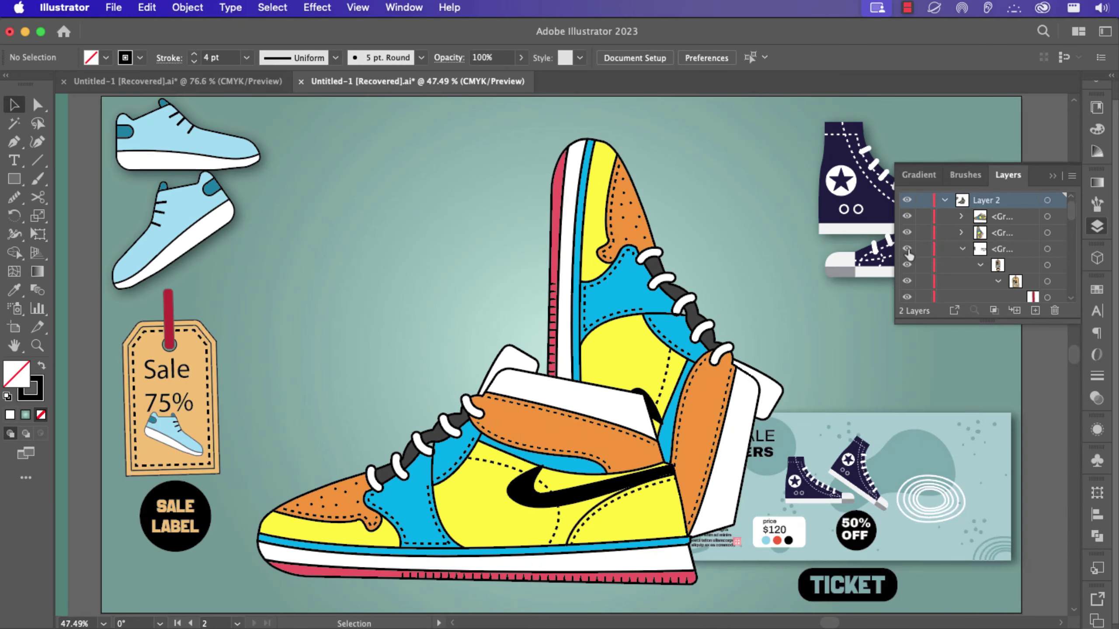
left_click(222, 376)
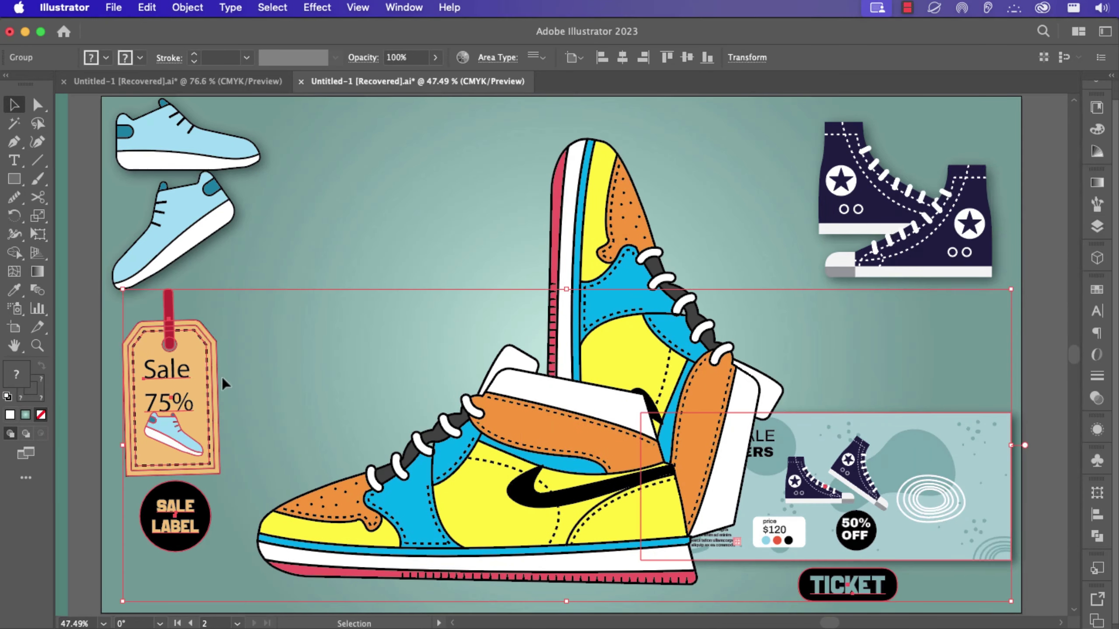
right_click(222, 378)
left_click(254, 622)
left_click(269, 365)
left_click(180, 384)
right_click(172, 390)
left_click(200, 625)
left_click(277, 347)
left_click(194, 353)
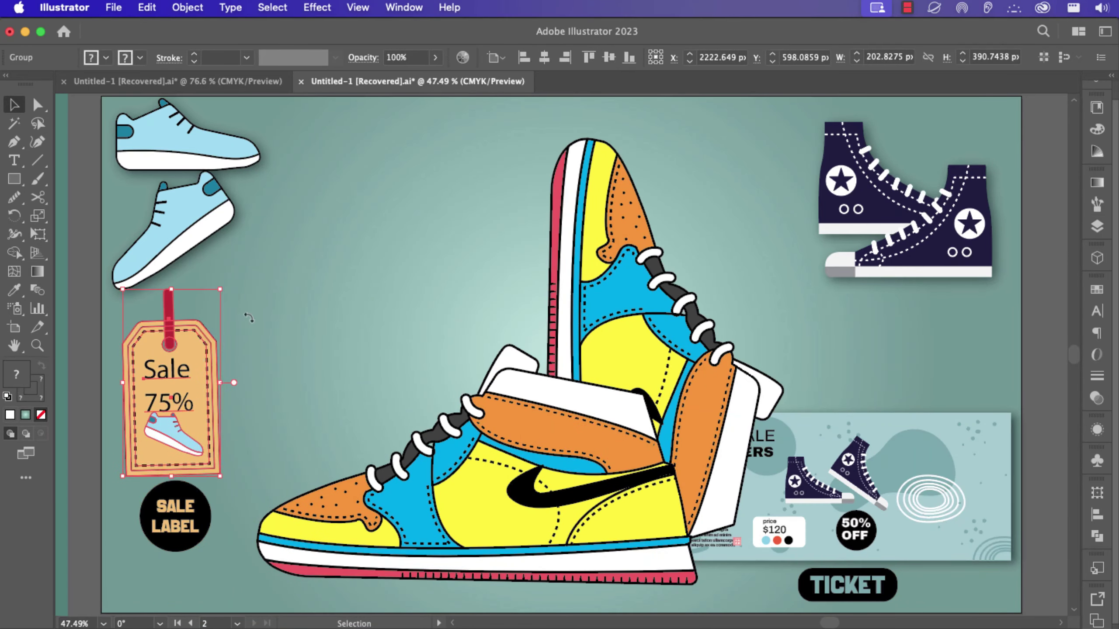
Rotate the sale tag so its string points down to the laces and place it against the large sneaker pair
left_click_drag(249, 318, 166, 476)
left_click_drag(189, 388, 404, 364)
left_click(598, 378, "shift")
left_click_drag(599, 378, 542, 358)
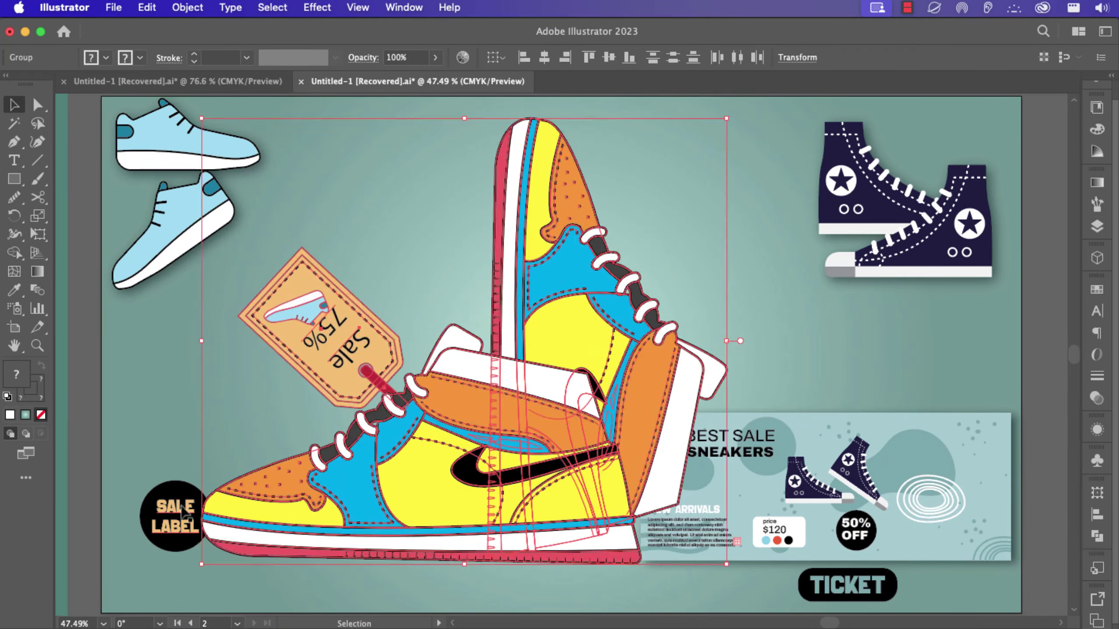
Shift the sale tag and large sneakers together toward the artboard's left side and place the SALE LABEL badge beside the tag
left_click_drag(182, 507, 198, 359)
left_click(304, 353)
left_click(543, 370, "shift")
left_click_drag(543, 370, 482, 374)
left_click_drag(189, 374, 184, 412)
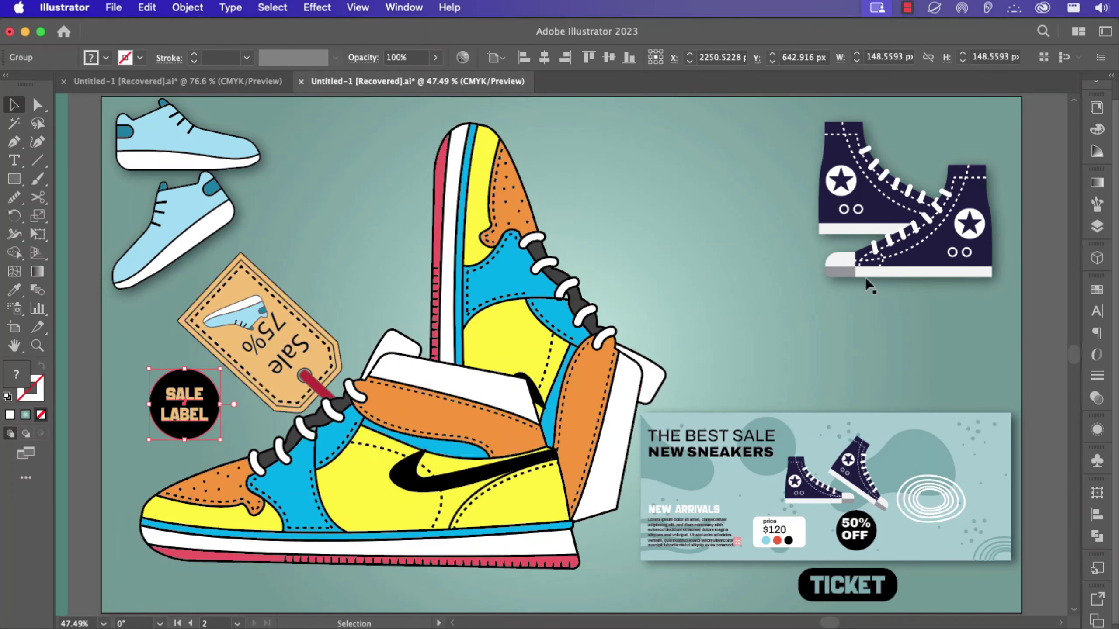
Enlarge the navy high-tops and move them left to free space near the artboard's right edge
left_click(874, 273)
left_click_drag(819, 277, 787, 305)
left_click_drag(861, 268, 767, 266)
mouse_move(857, 289)
left_mouse_down()
mouse_move(865, 292)
mouse_move(850, 289)
left_mouse_up()
Separate the banner from the TICKET label and rotate the banner 90° so it stands upright
left_click(815, 548)
left_click(856, 583, "shift")
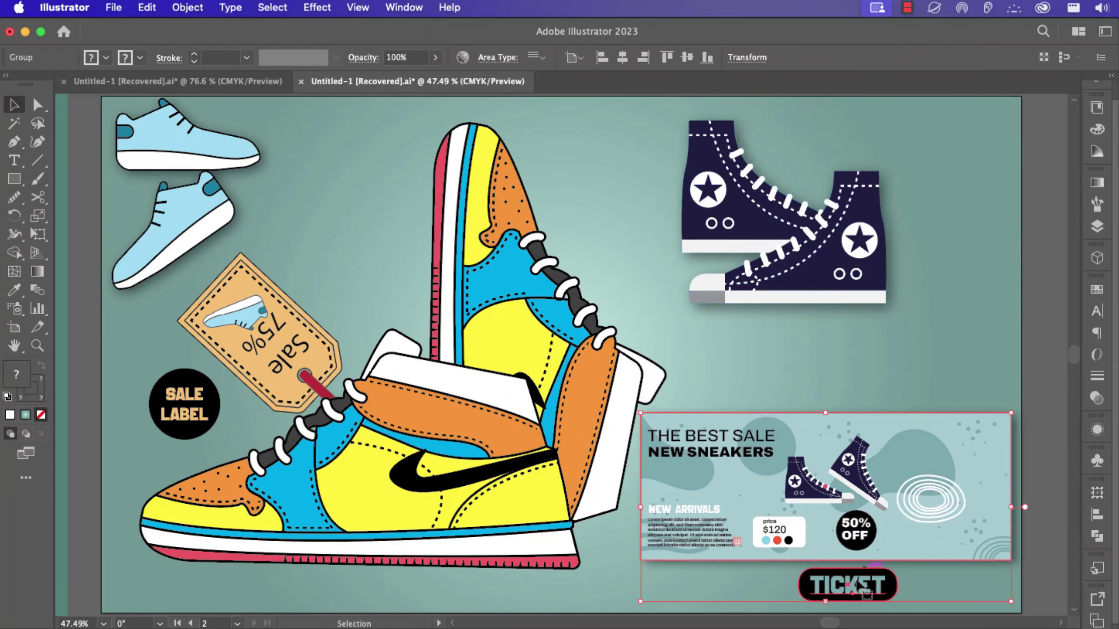
right_click(815, 584)
left_click(712, 592)
left_click(712, 593)
left_click(757, 547)
left_click_drag(1017, 411, 769, 392)
Enlarge the upright banner along the artboard's right edge and place the TICKET label between it and the large sneakers
left_click_drag(854, 478, 986, 399)
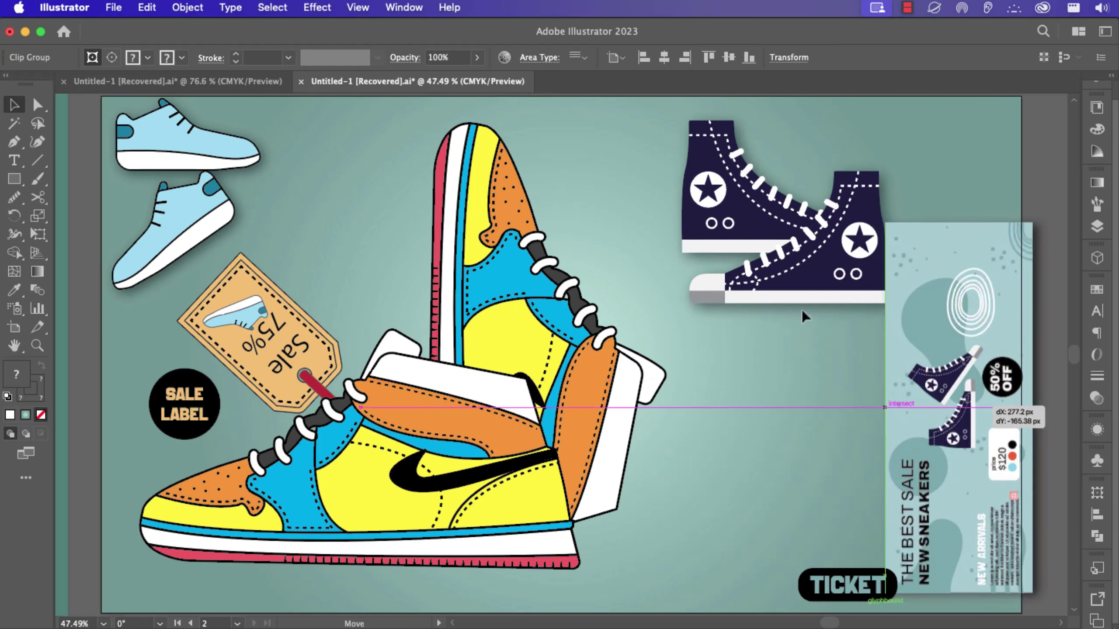
left_click_drag(801, 309, 848, 278)
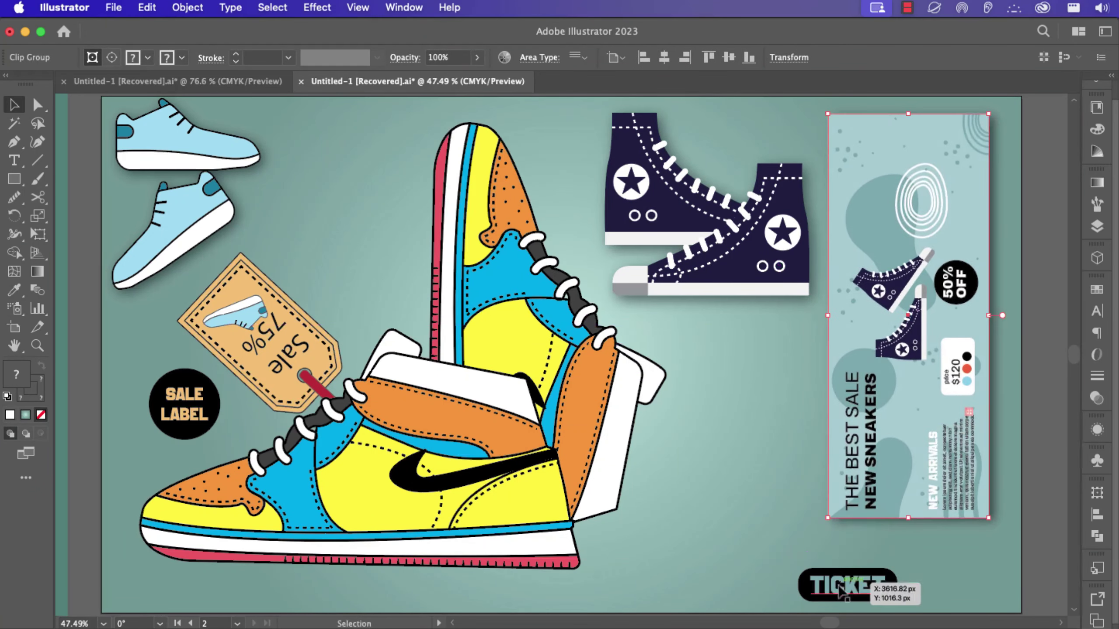
left_click_drag(840, 592, 750, 425)
left_click(669, 545)
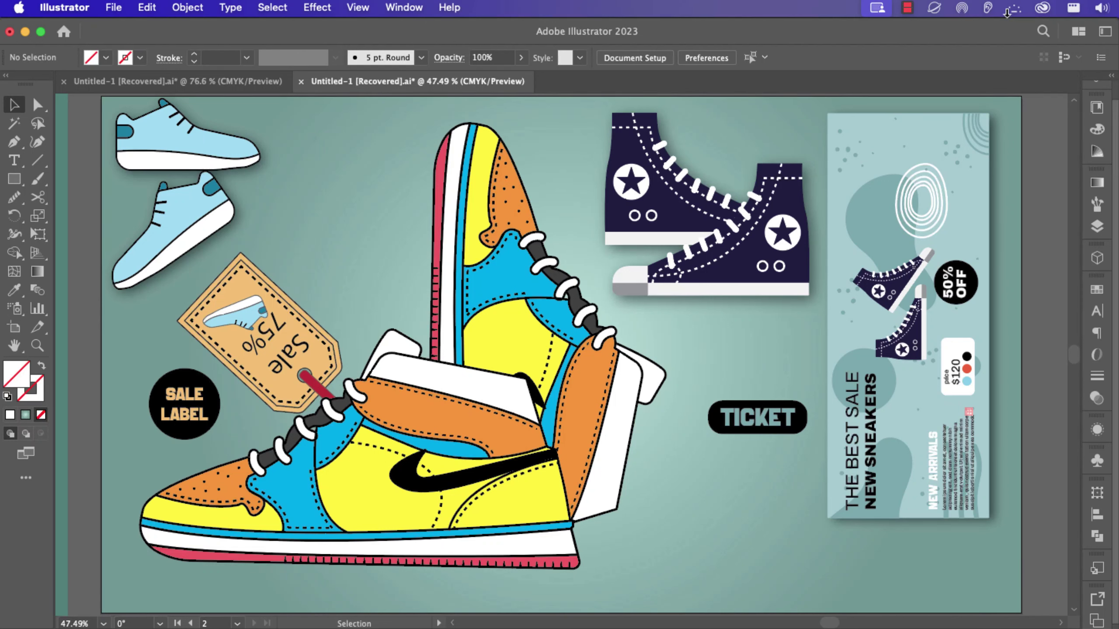
left_click(907, 8)
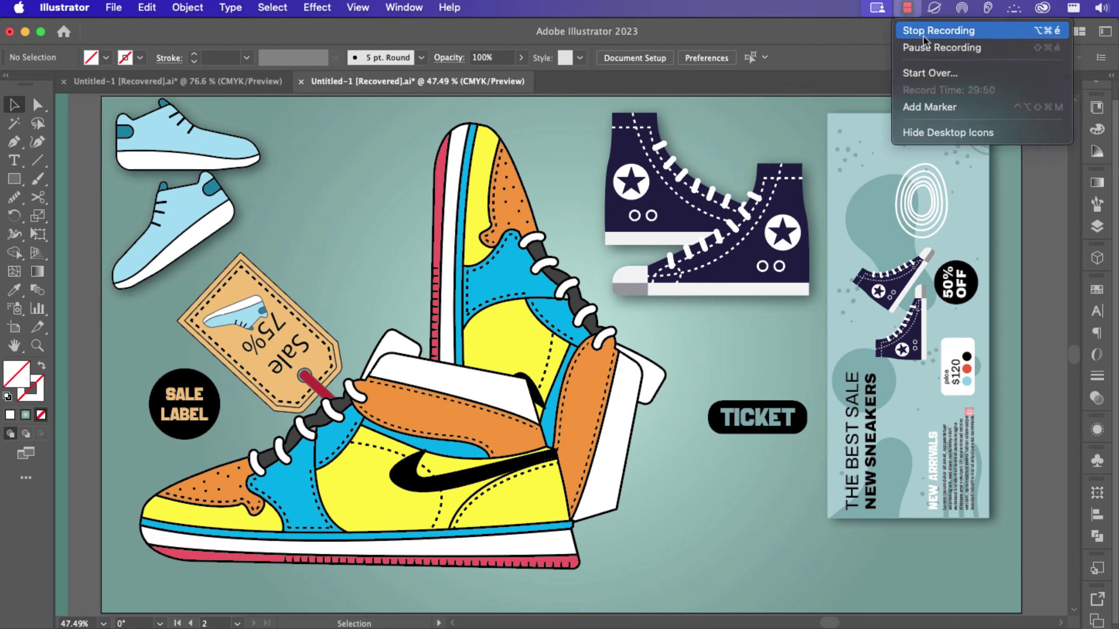